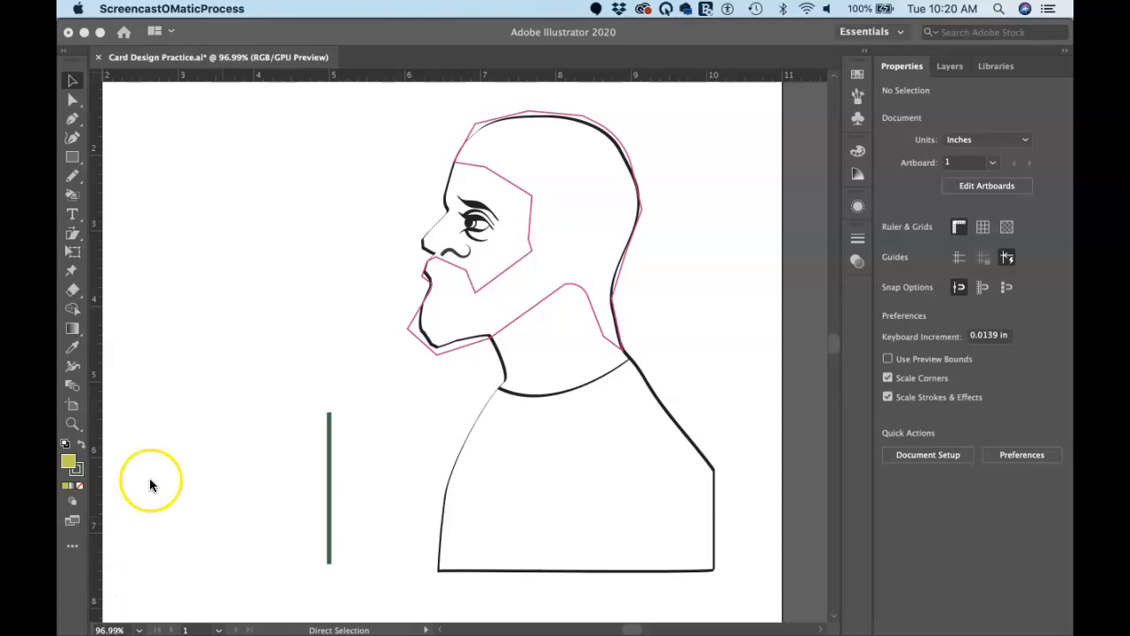
Convert the vertical green line beside the portrait into a filled shape with Outline Stroke
left_click(346, 481)
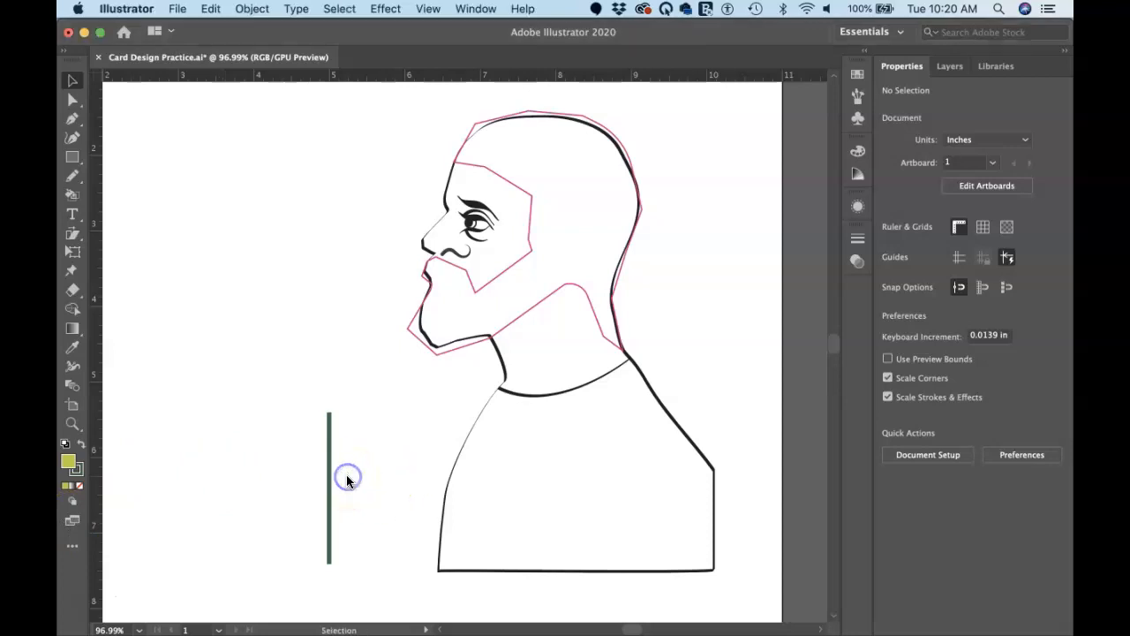
scroll(314, 483, "up", 10)
scroll(314, 483, "down", 4)
left_click(344, 455)
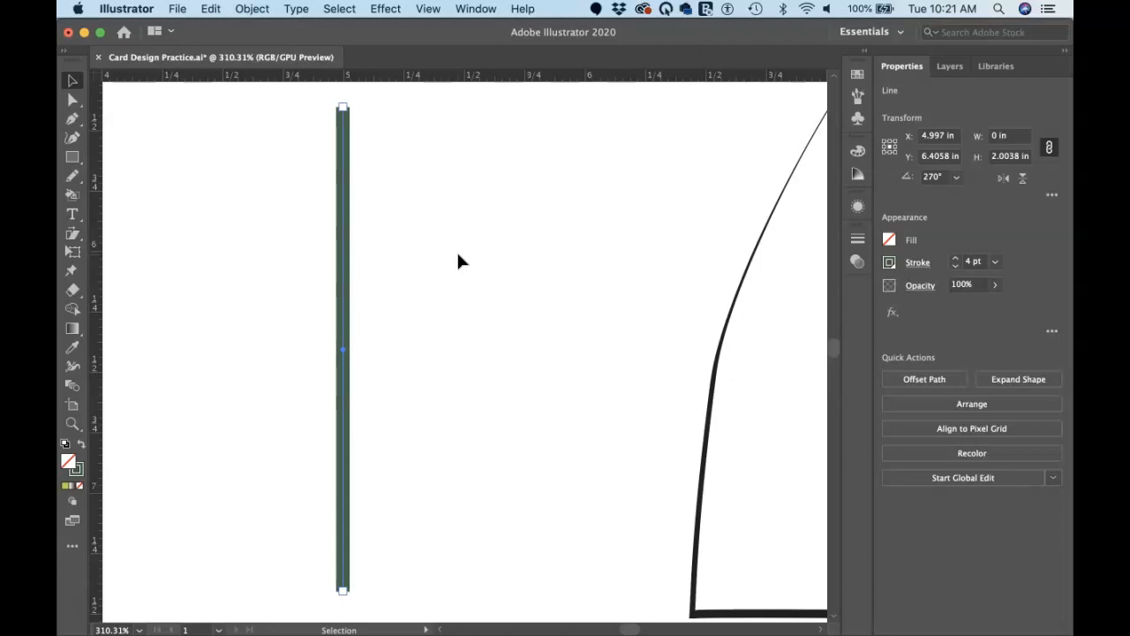
left_click(252, 10)
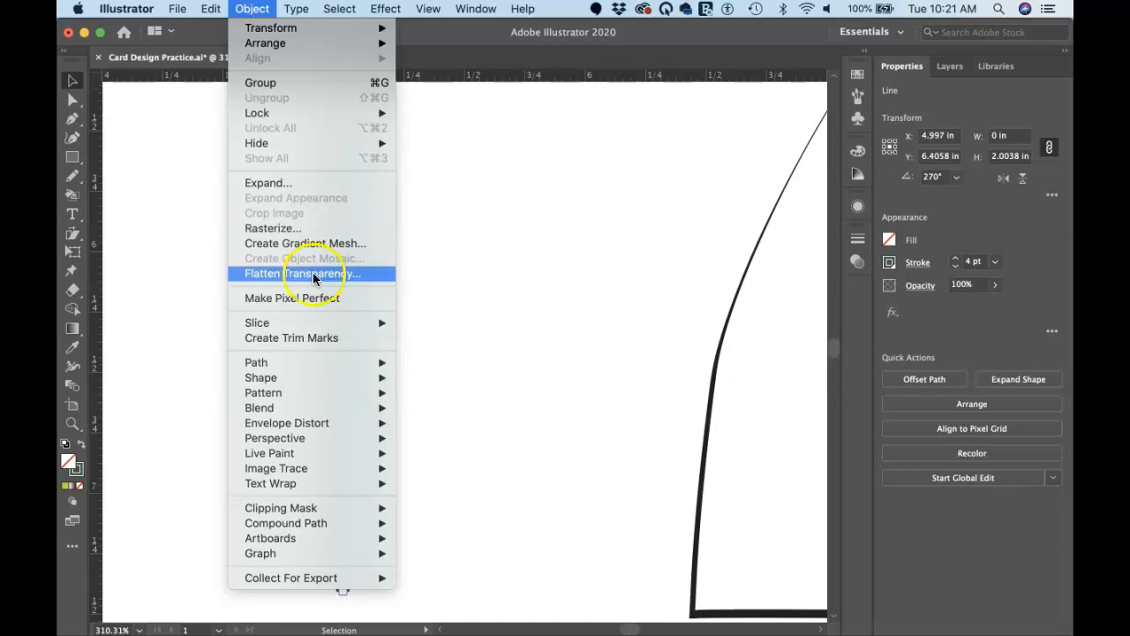
mouse_move(326, 373)
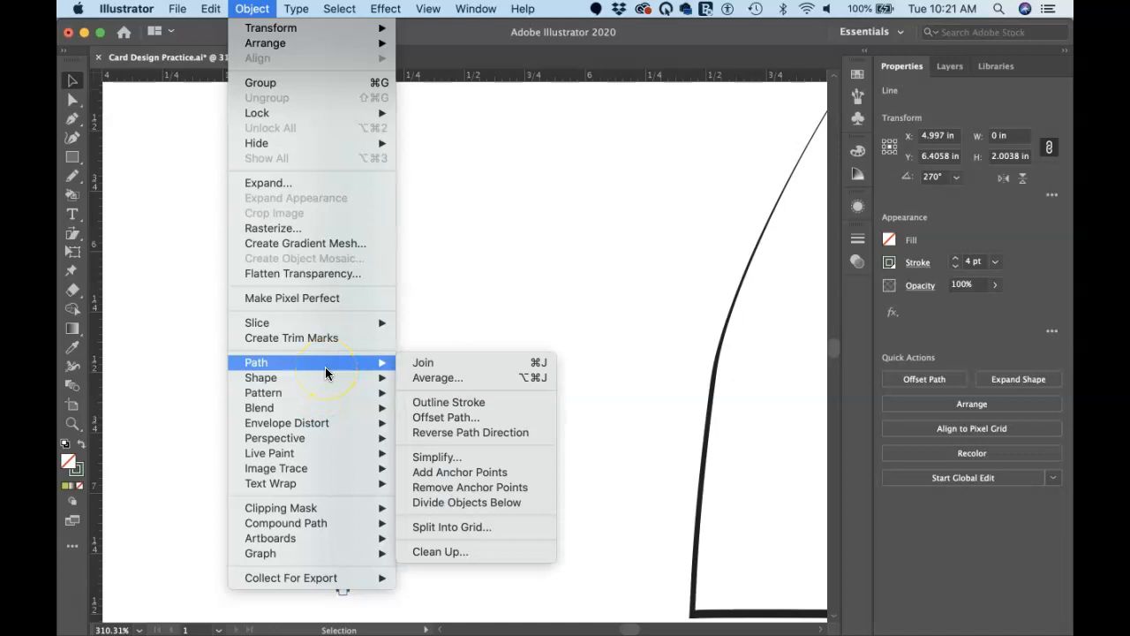
left_click(507, 406)
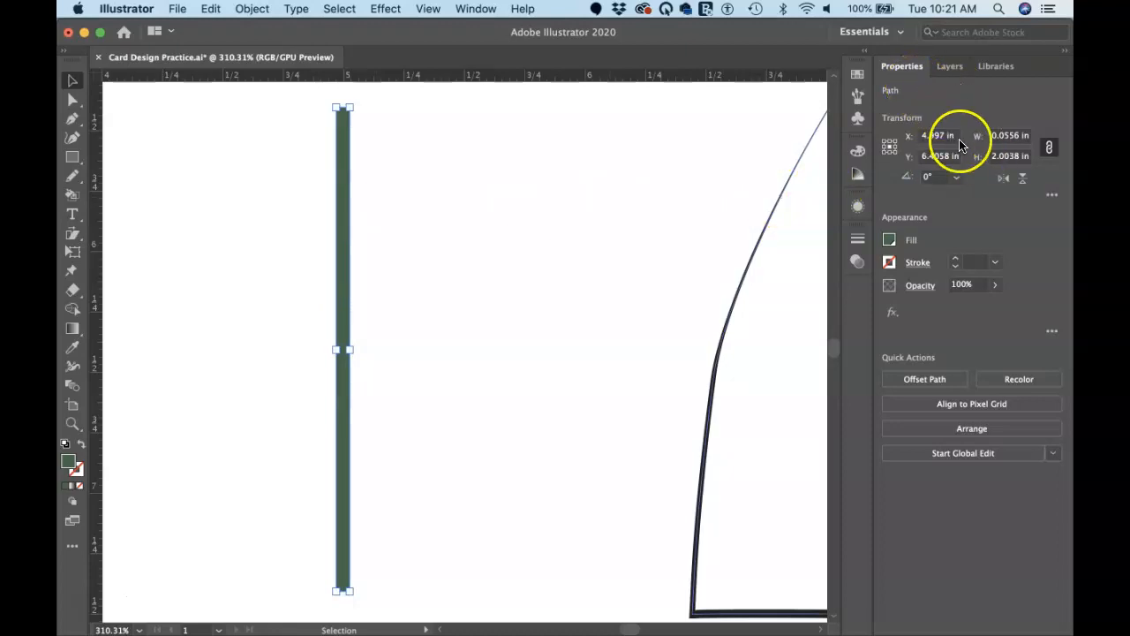
Set the outlined green bar's width to 0.05 in with its proportions constrained
left_click(1009, 137)
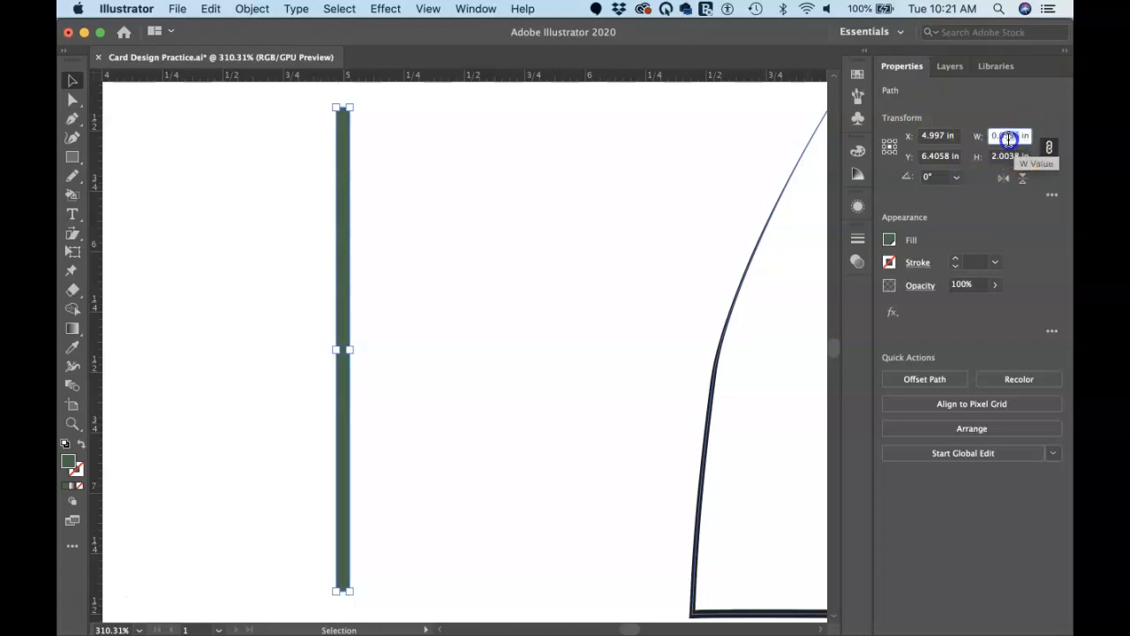
left_click_drag(1008, 139, 1019, 148)
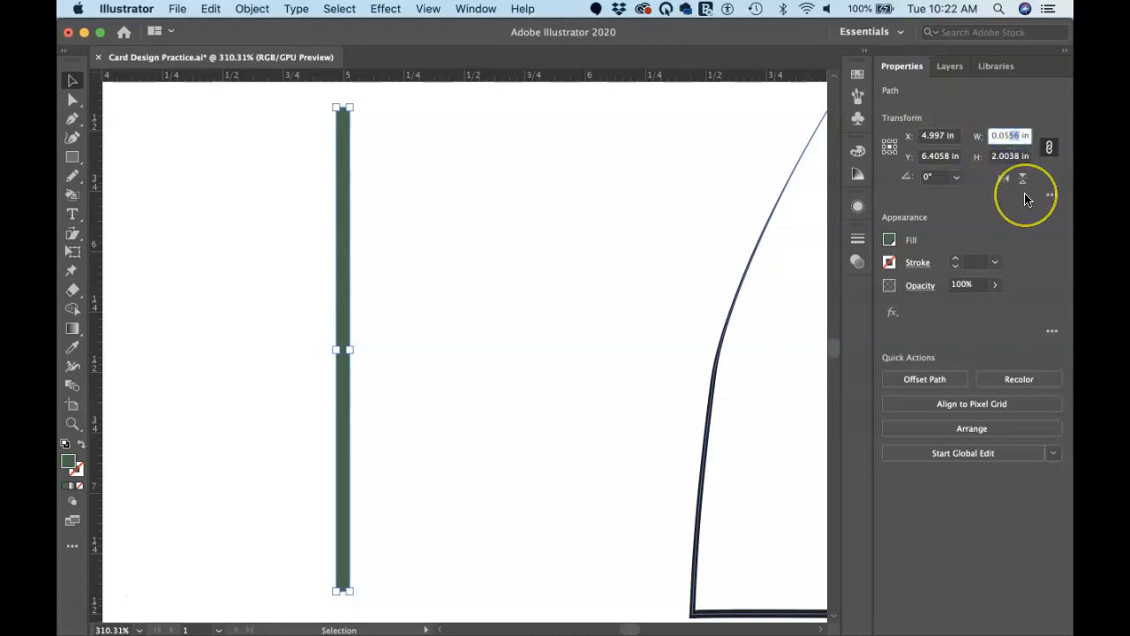
key("BackSpace")
left_click(1021, 159)
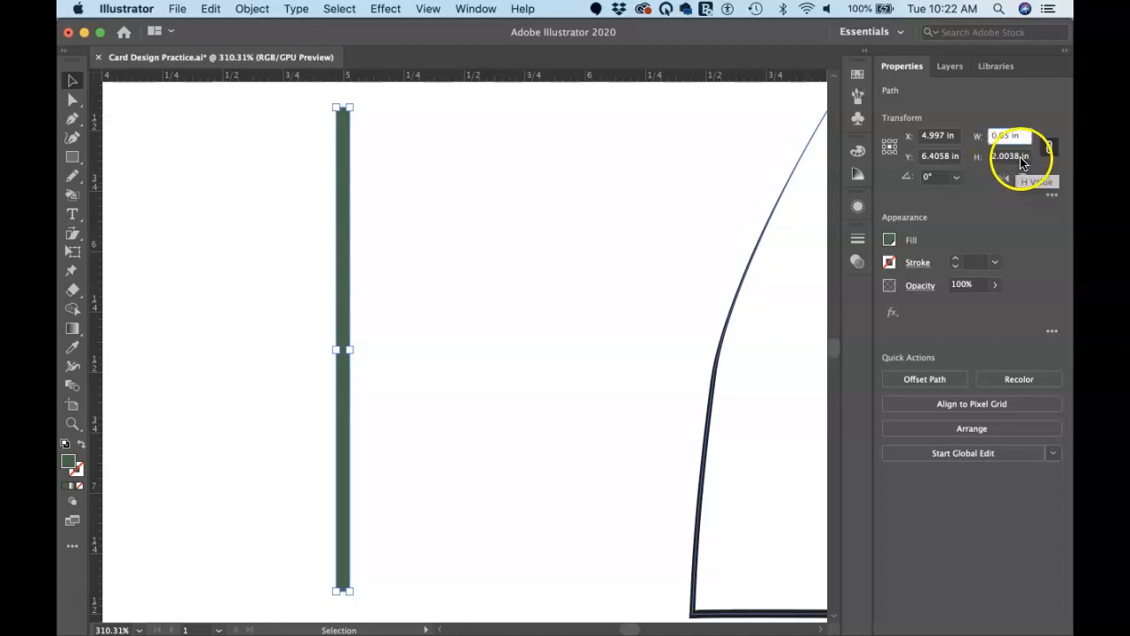
type("1.8035")
key("Return")
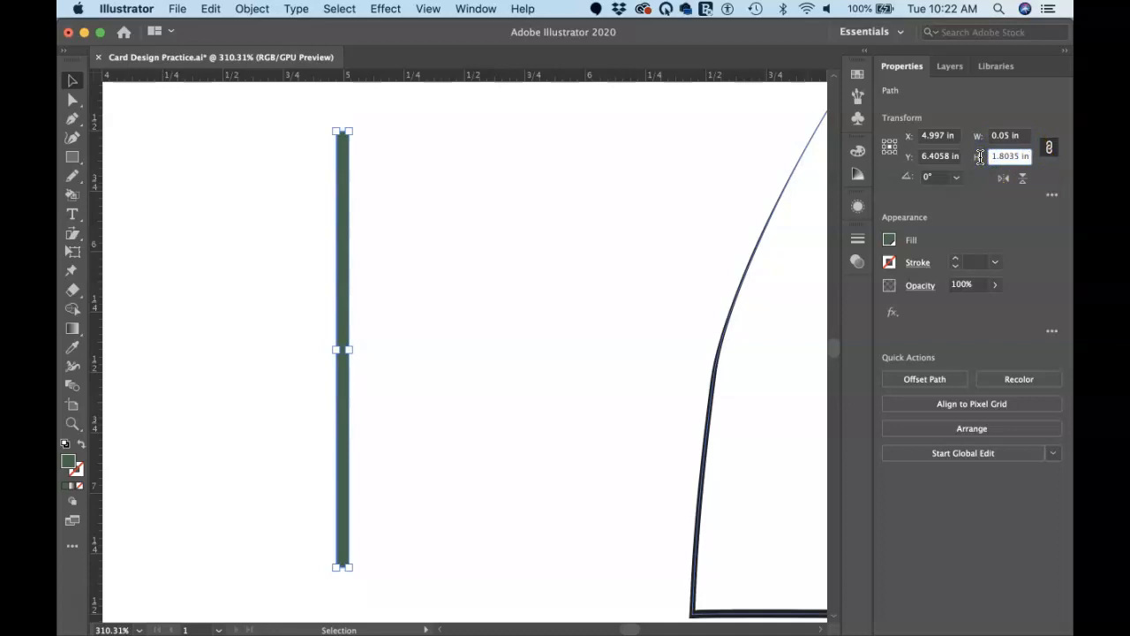
Unlink the green bar's width and height proportions and set its height to 2 in
left_click(1044, 151)
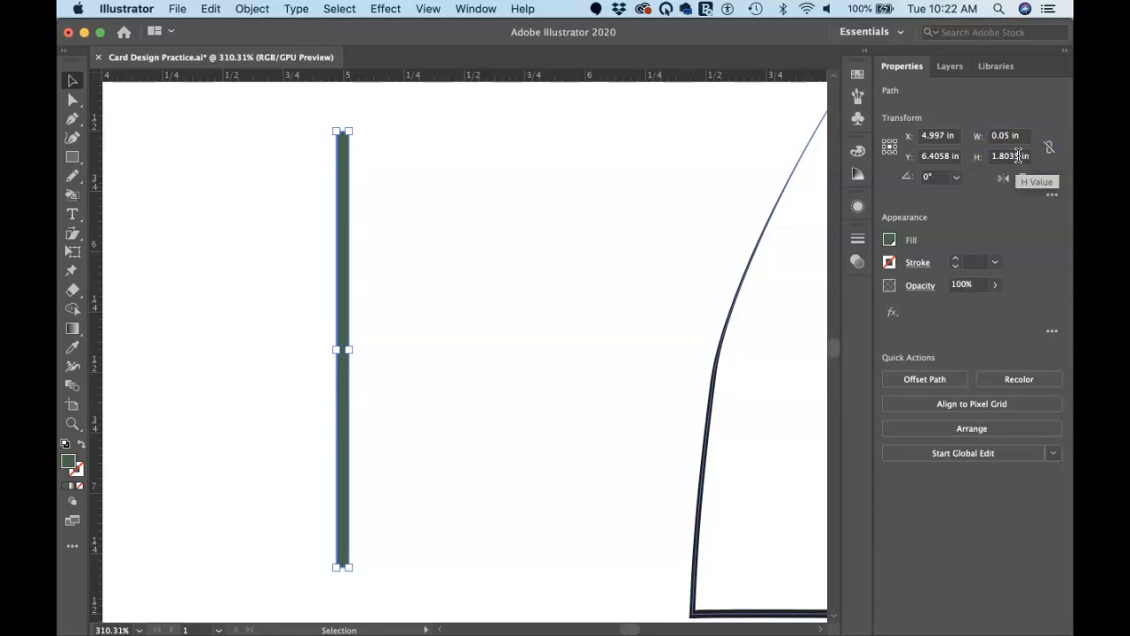
double_click(1020, 156)
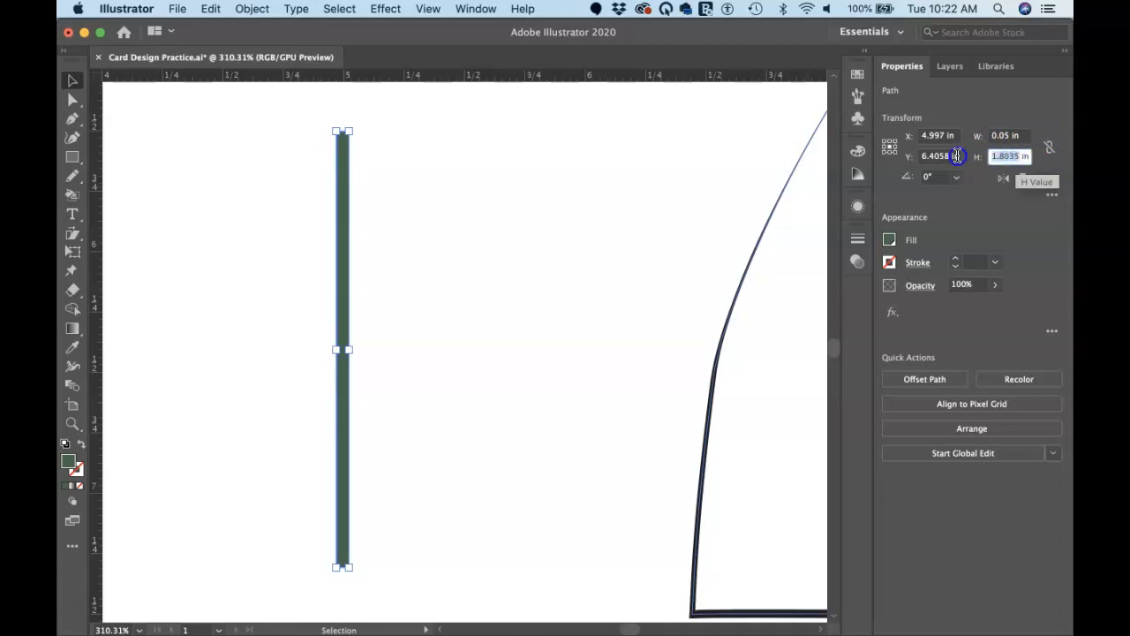
type("2")
left_click(998, 136)
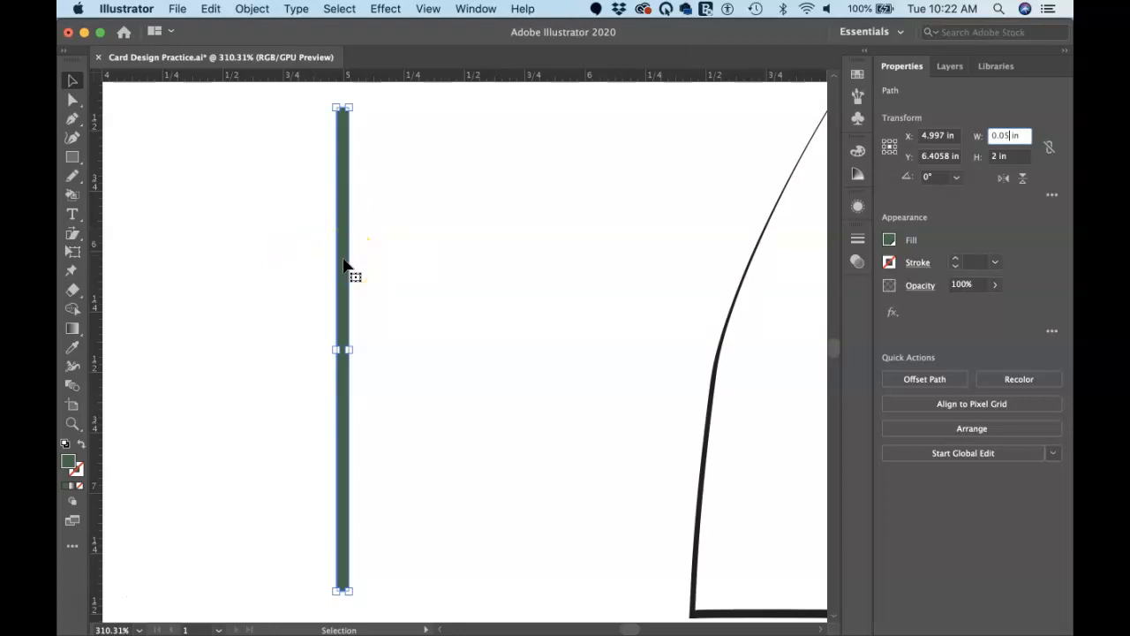
Switch the artwork to outline view and hide the bounding box around the selected bar
key("a")
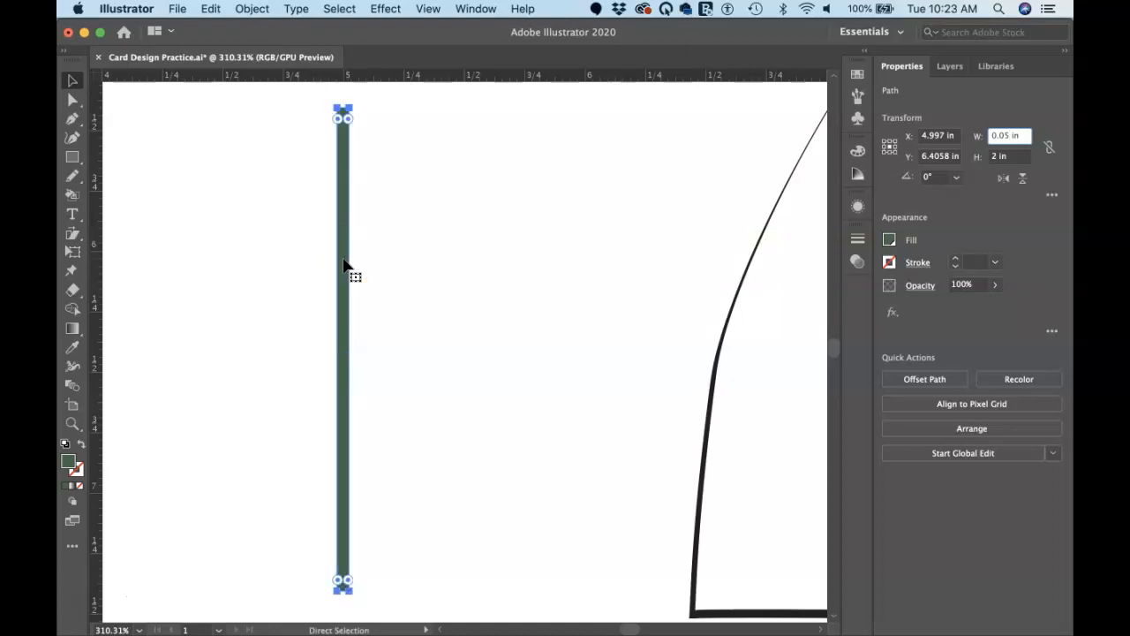
key("super+y")
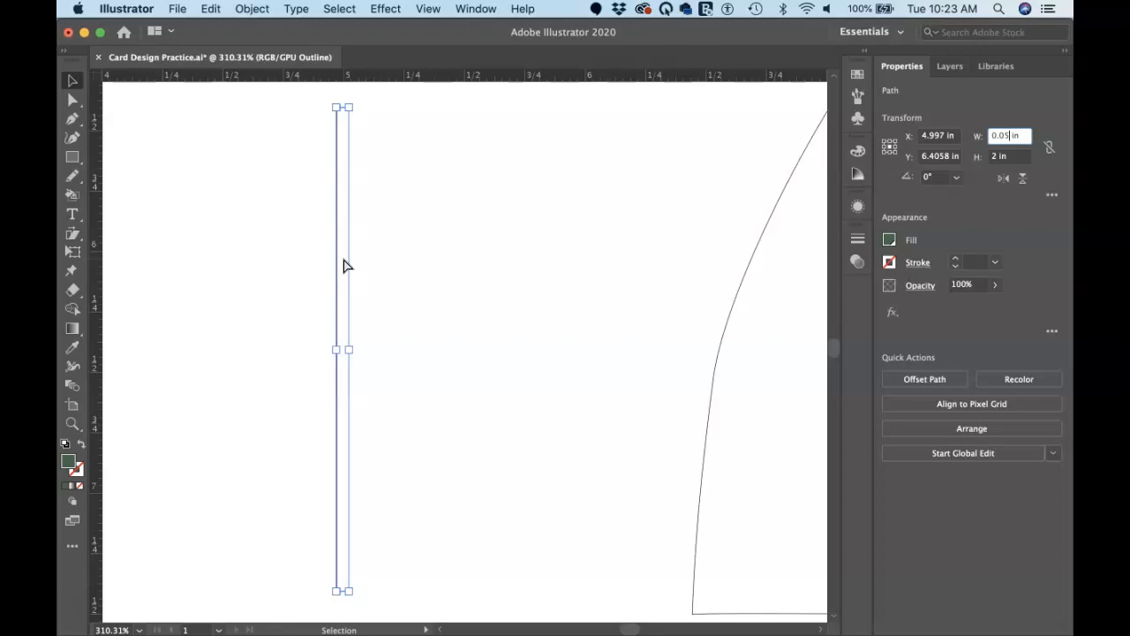
key("shift+super")
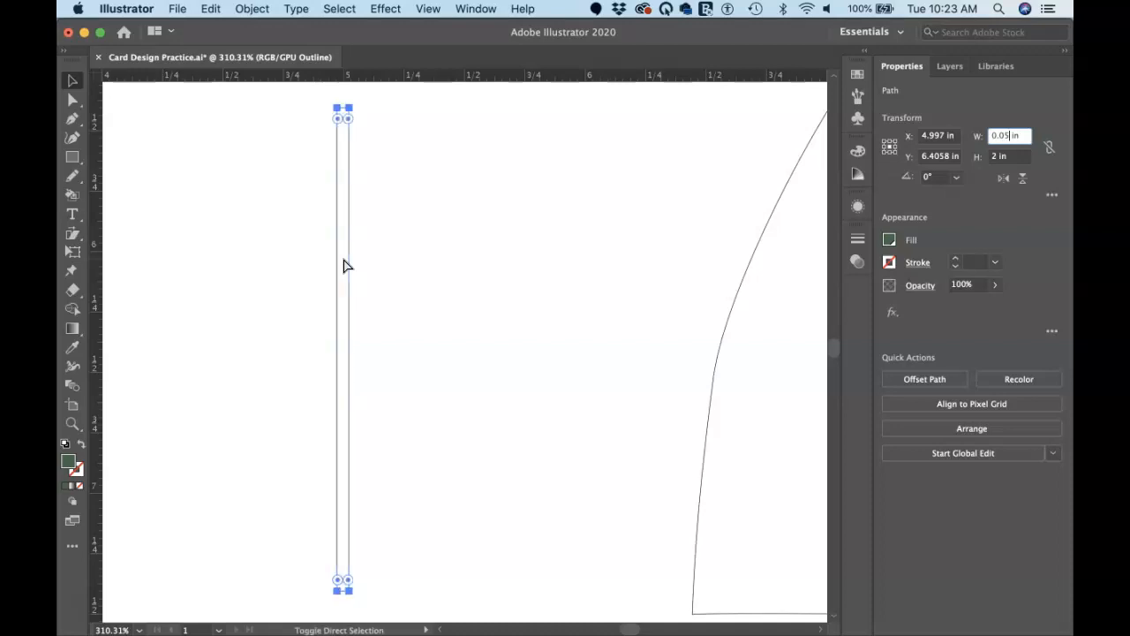
key("shift+super+b")
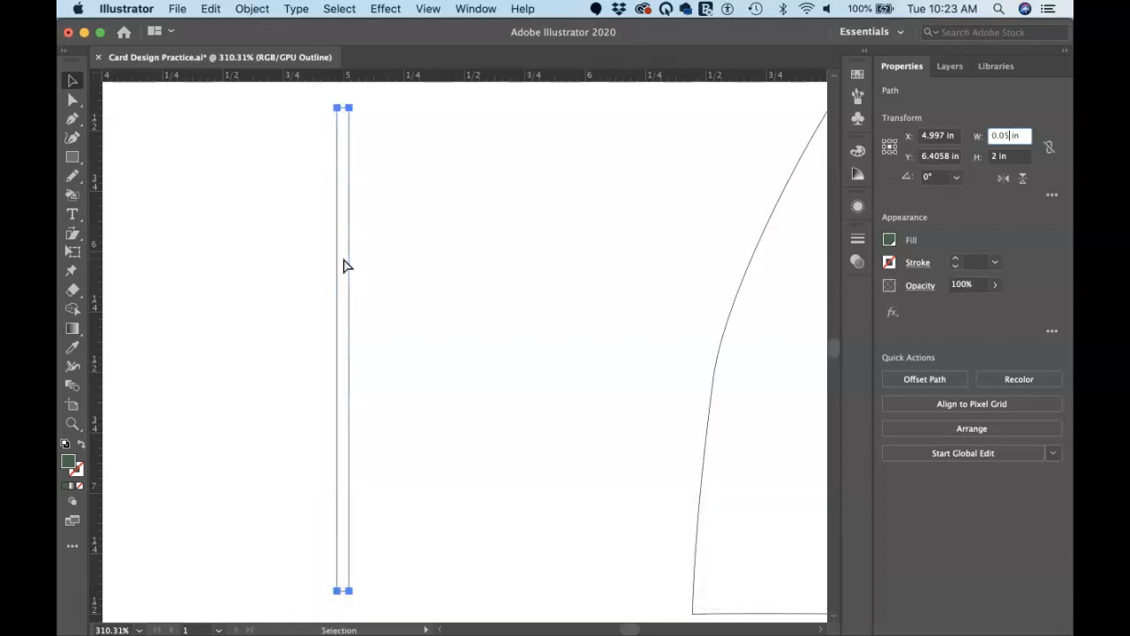
left_click(307, 225)
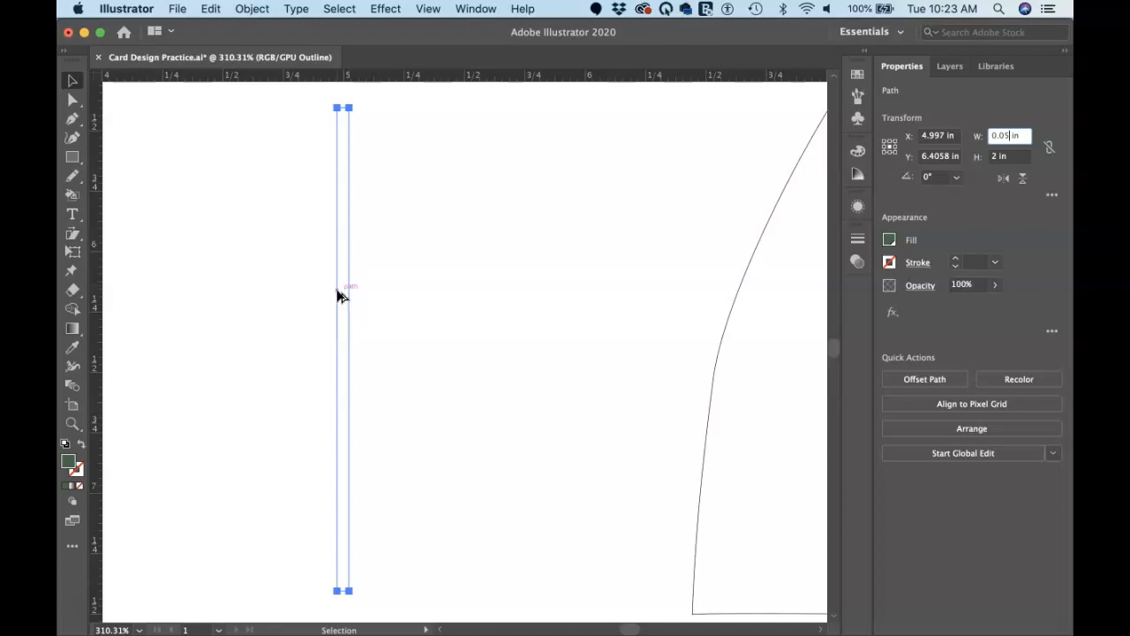
Duplicate the bar 0.05 in horizontally to the right, edge to edge with the original, and return to preview view
left_click(338, 293)
left_click_drag(339, 292, 350, 294)
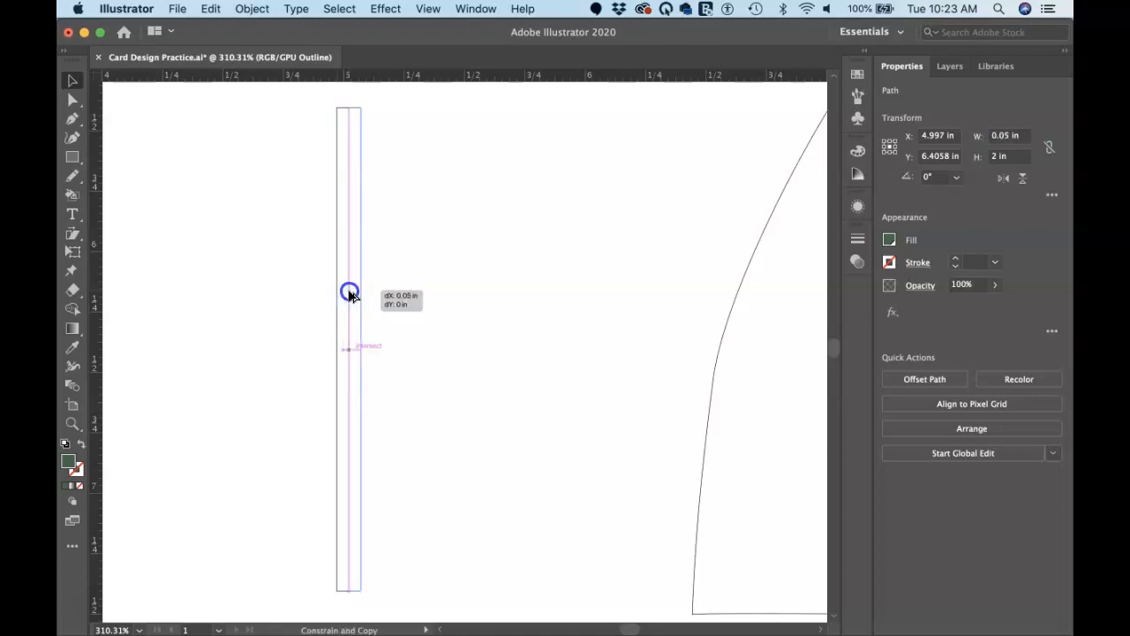
left_click_drag(349, 294, 349, 295)
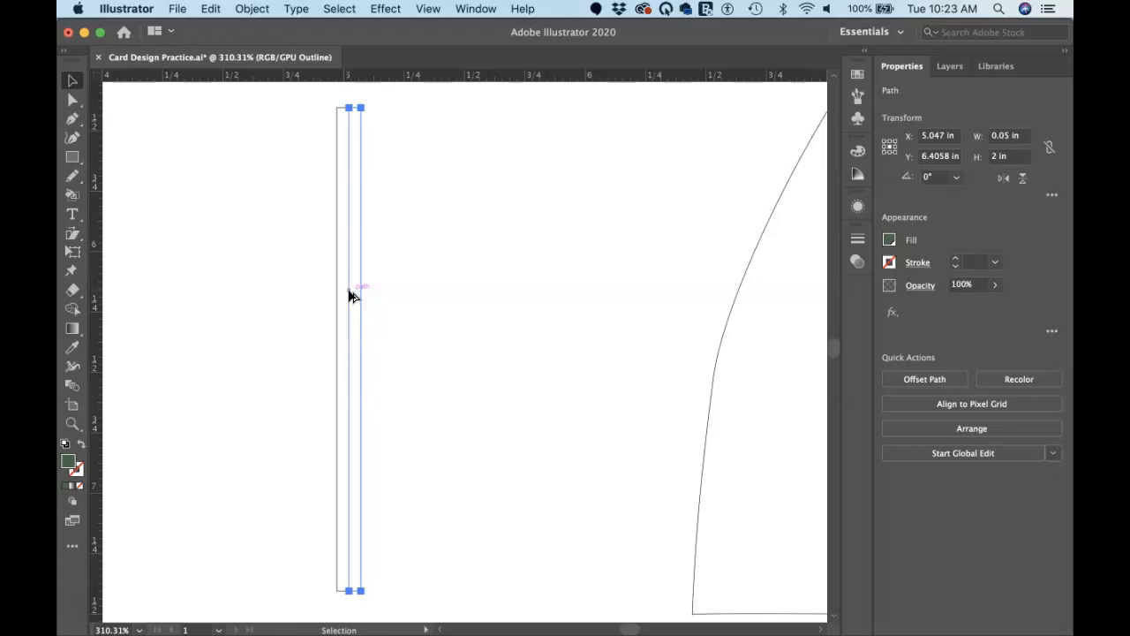
key("super+y")
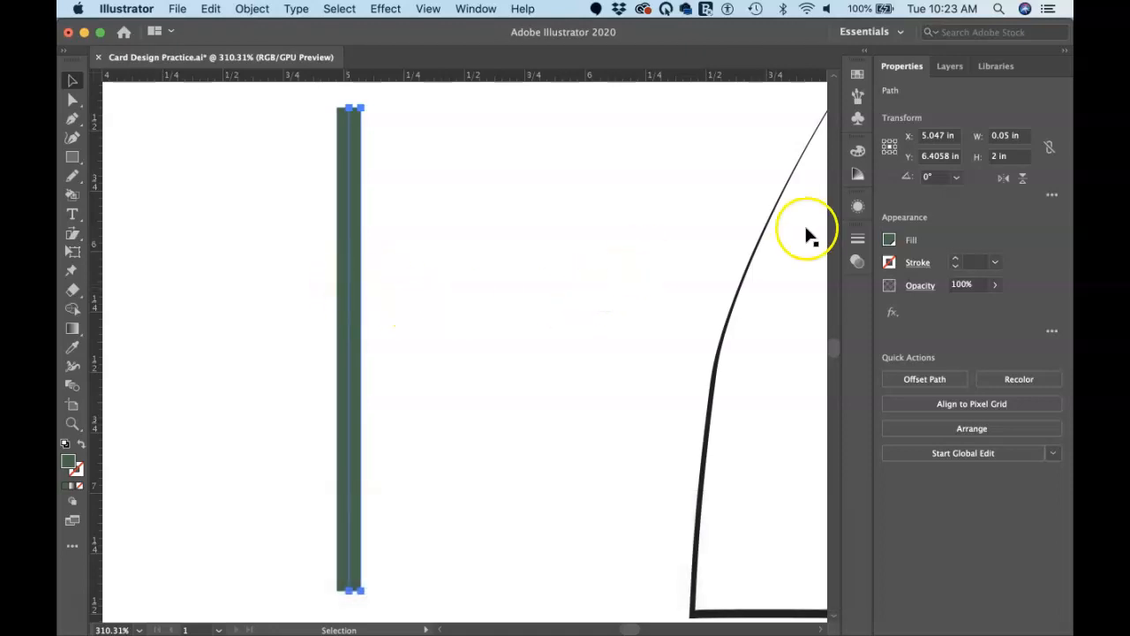
Fill the duplicated bar with the yellow-green swatch and deselect it
left_click(889, 239)
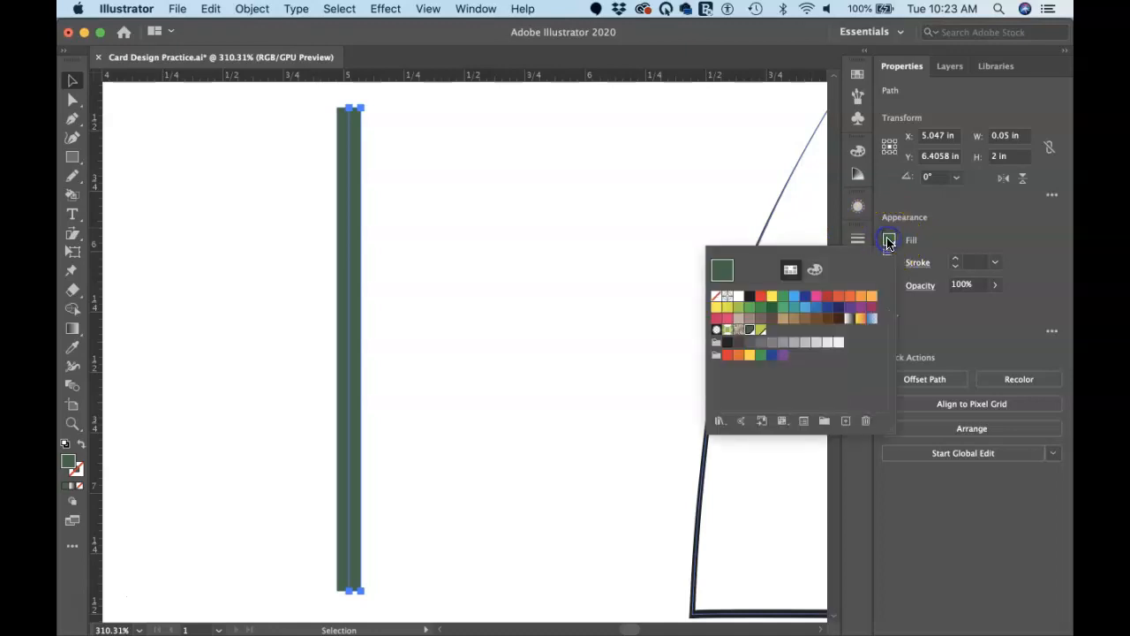
left_click(759, 334)
left_click(457, 296)
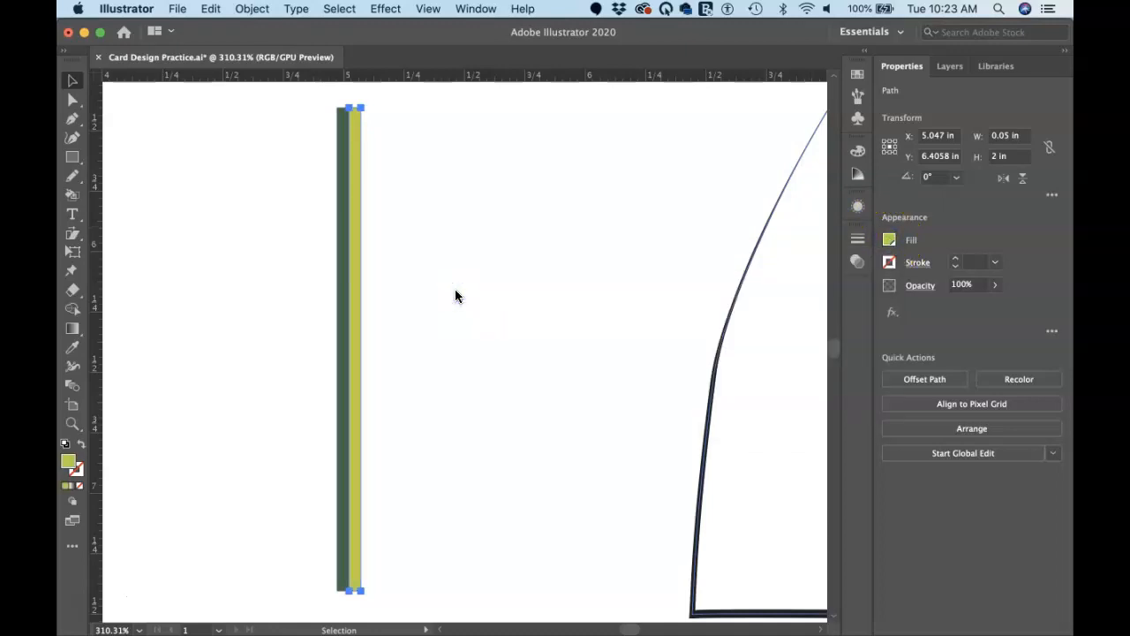
left_click(454, 293)
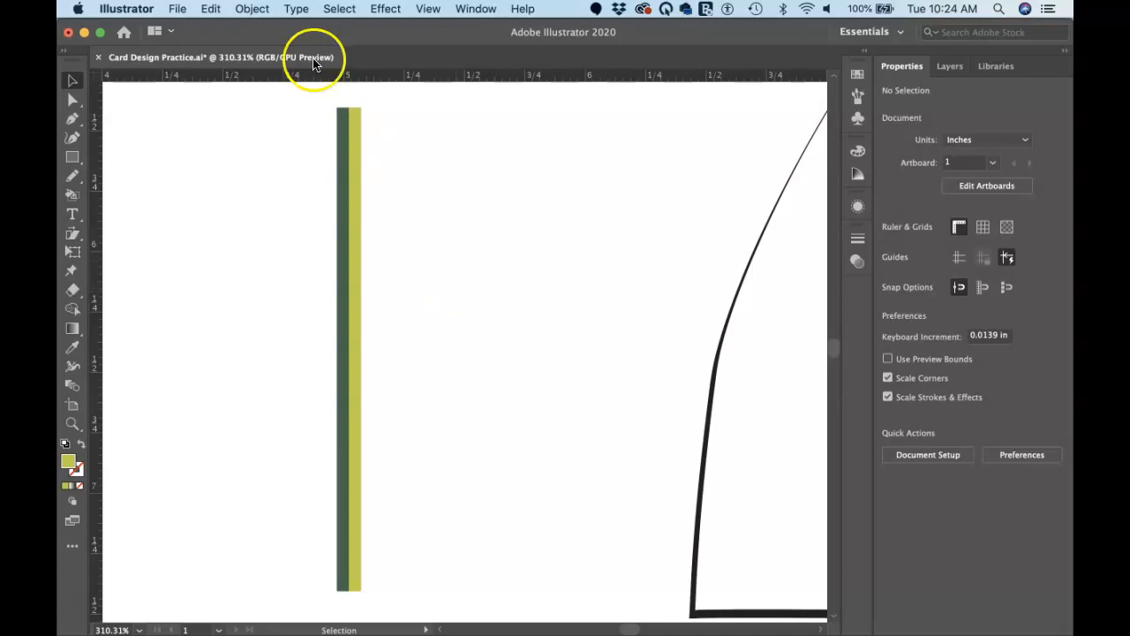
Select the dark green and yellow-green bars together and group them
left_click(310, 104)
left_click_drag(310, 105, 392, 188)
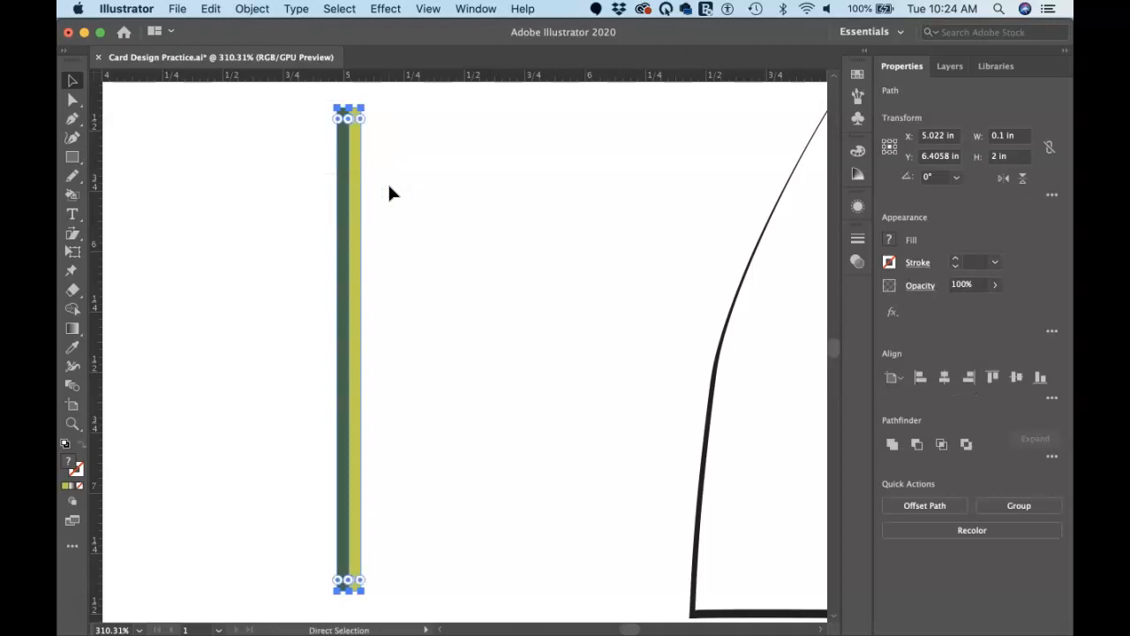
key("super+g")
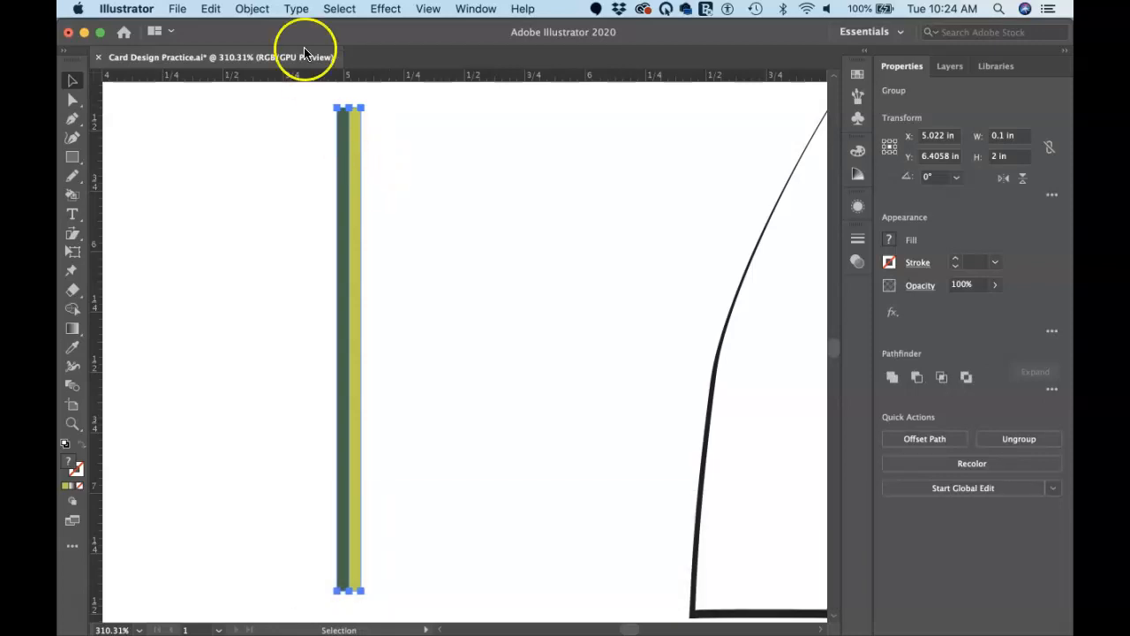
Make a new pattern from the grouped bars and name it Stripes
left_click(254, 9)
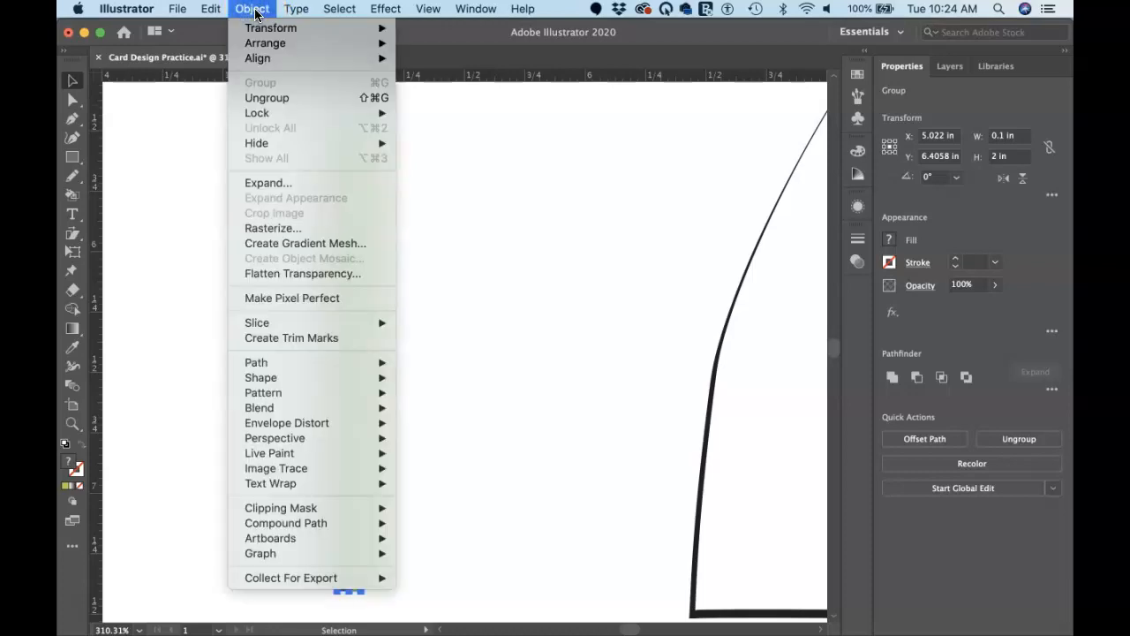
mouse_move(316, 406)
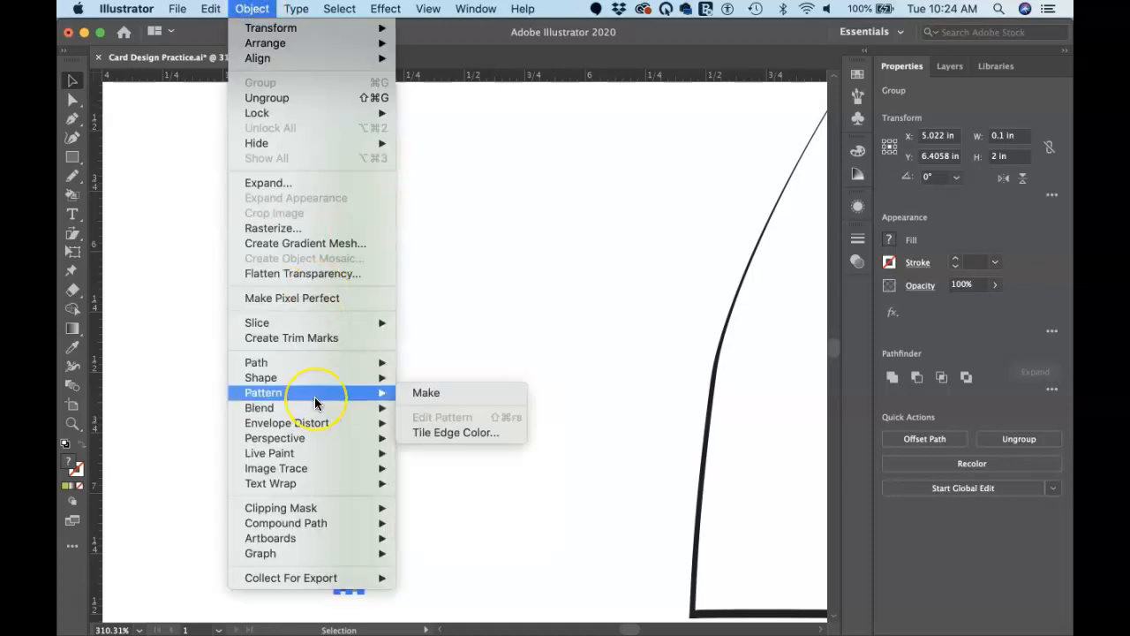
left_click(455, 393)
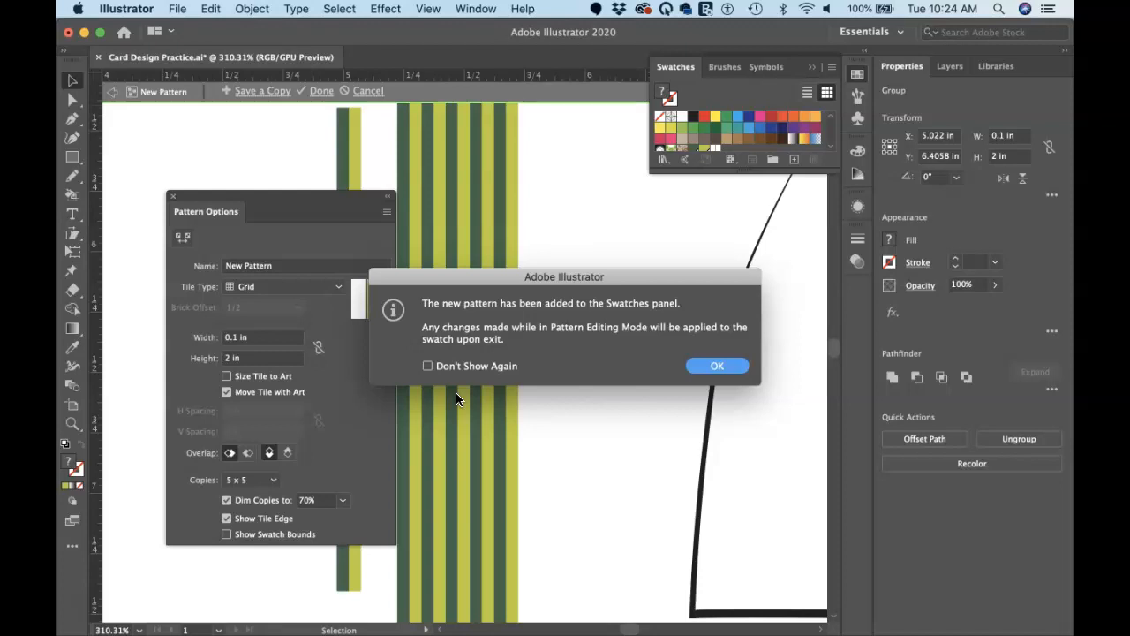
left_click(715, 368)
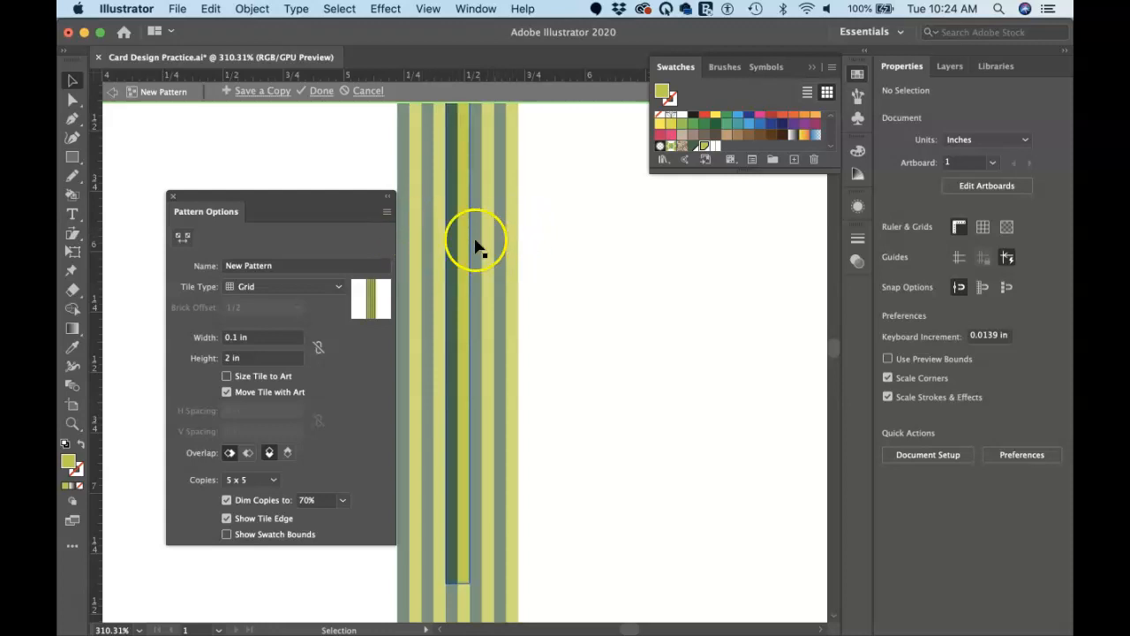
left_click(265, 265)
type("Stripes")
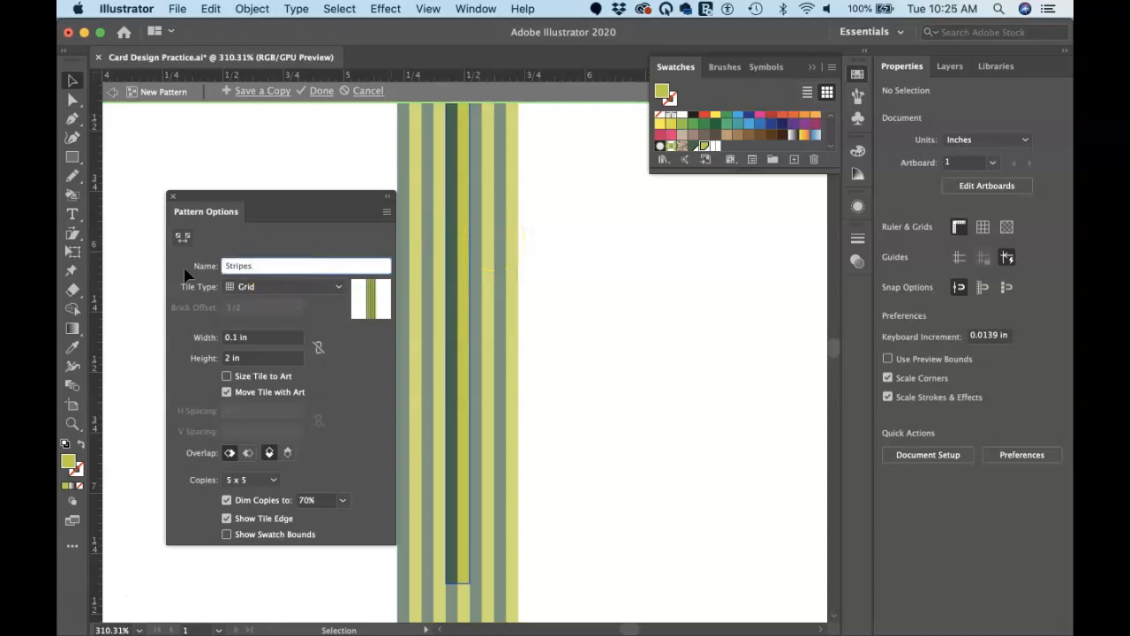
Try the Brick by Row, Brick by Column and Hex by Column tile types on the Stripes pattern and return to Grid
left_click(328, 287)
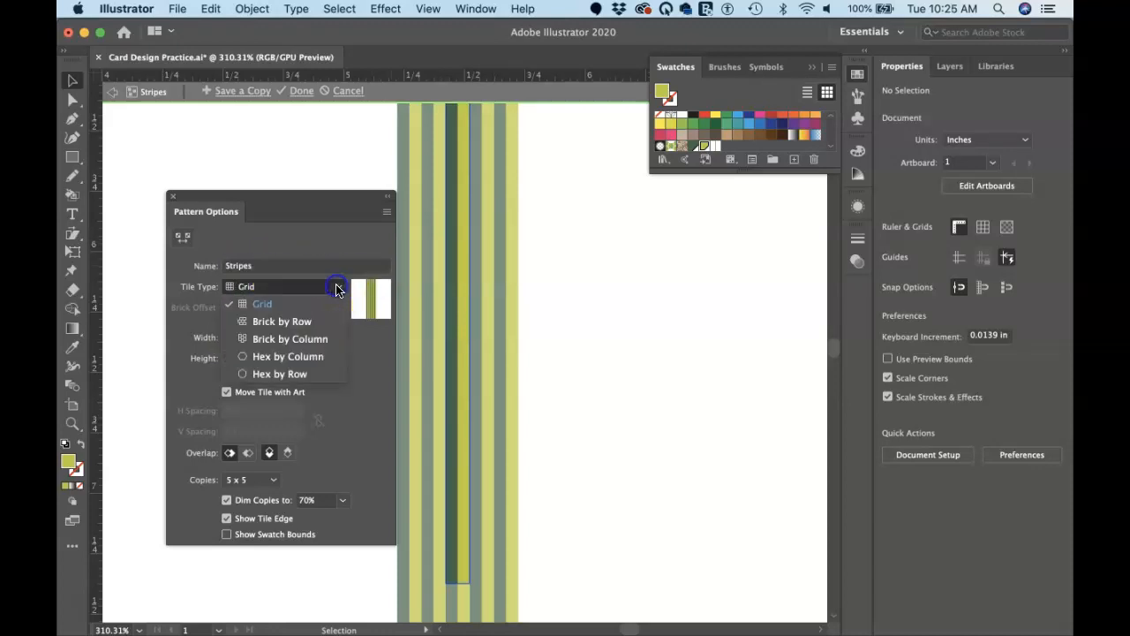
left_click(305, 321)
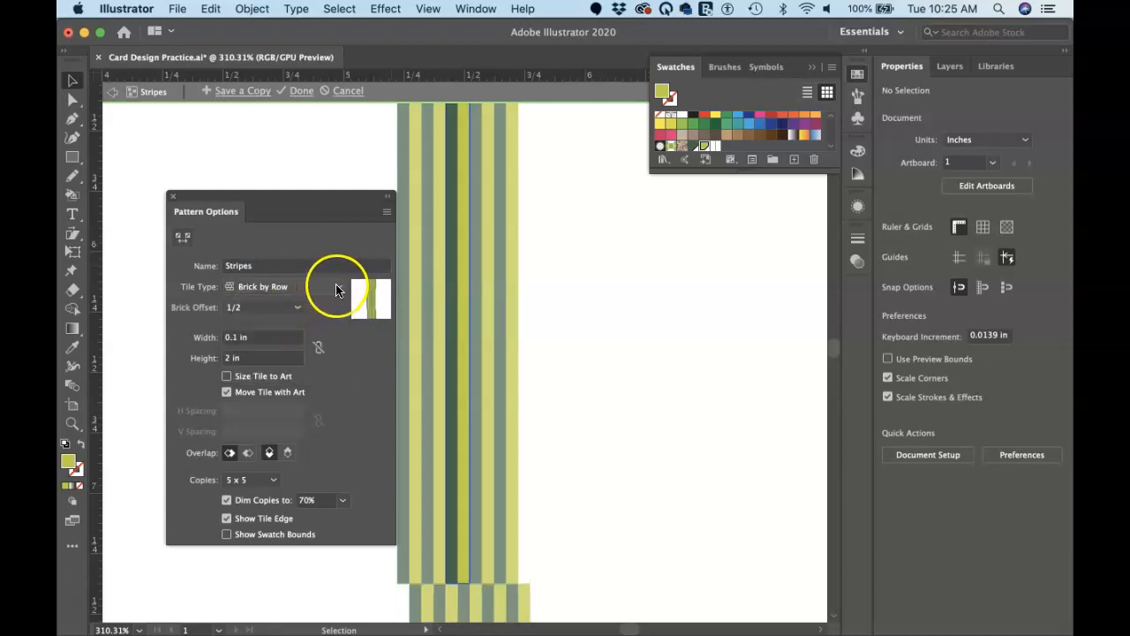
left_click(328, 287)
left_click(292, 346)
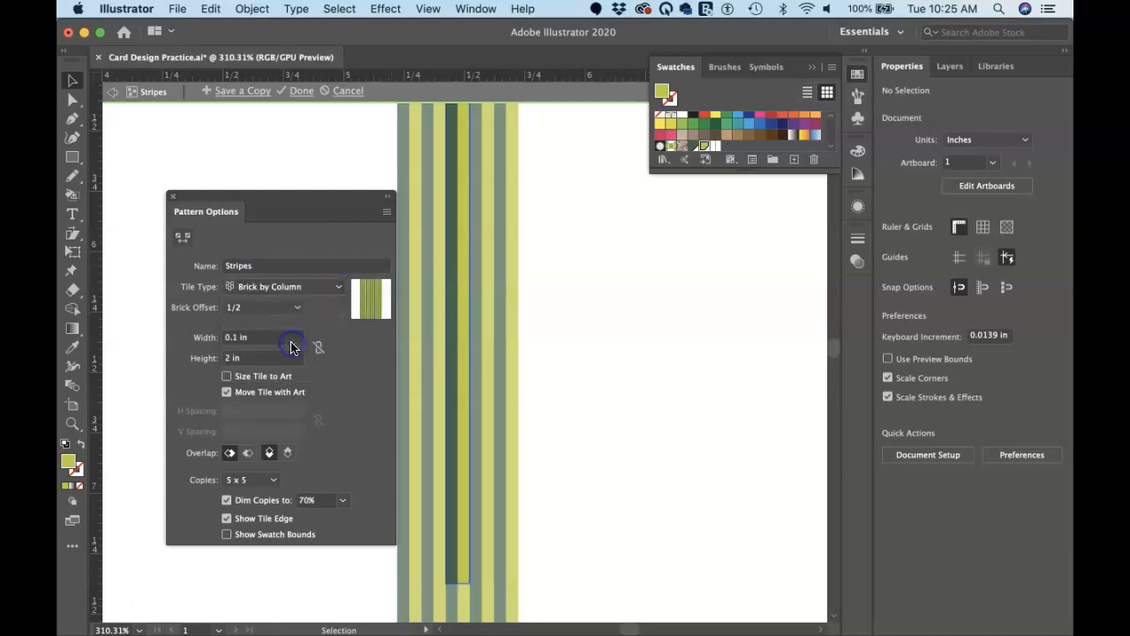
left_click(339, 286)
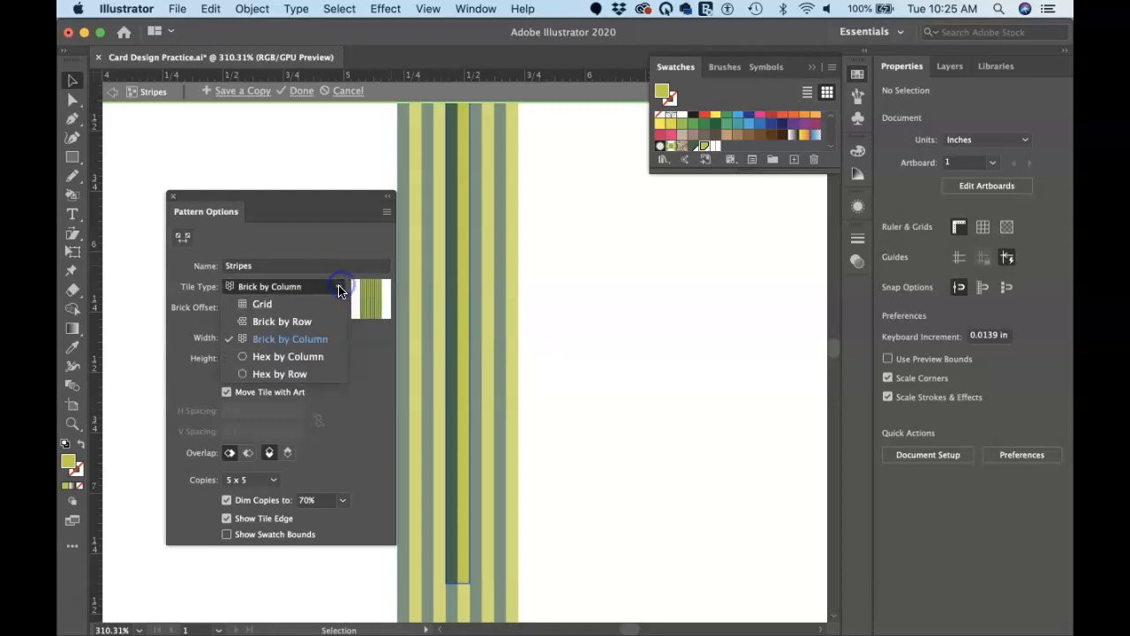
left_click(289, 358)
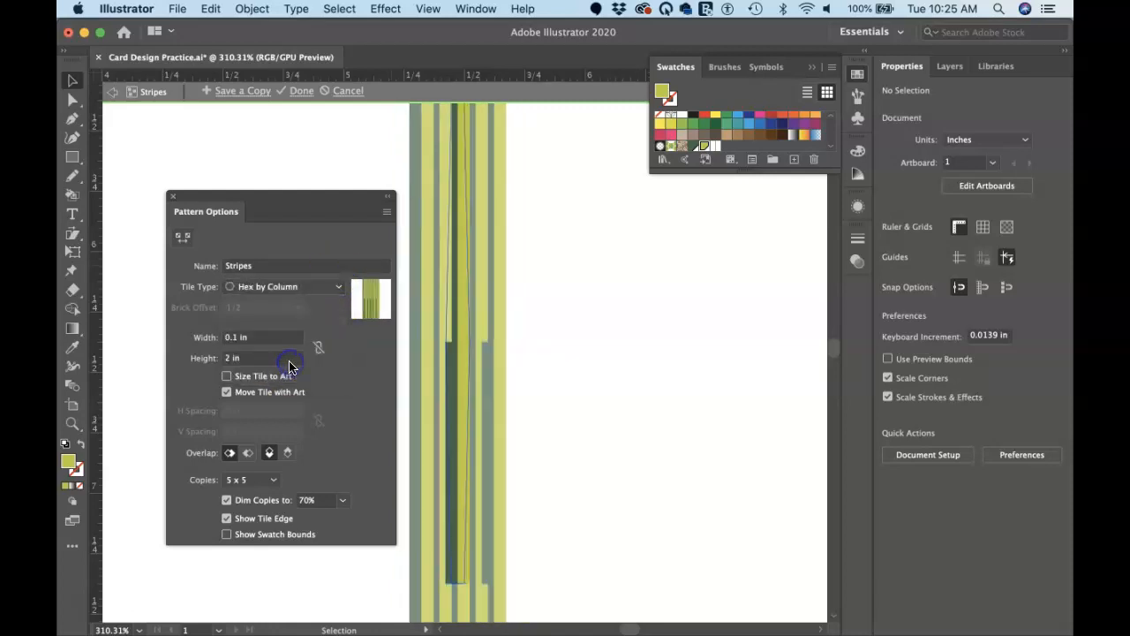
left_click(339, 292)
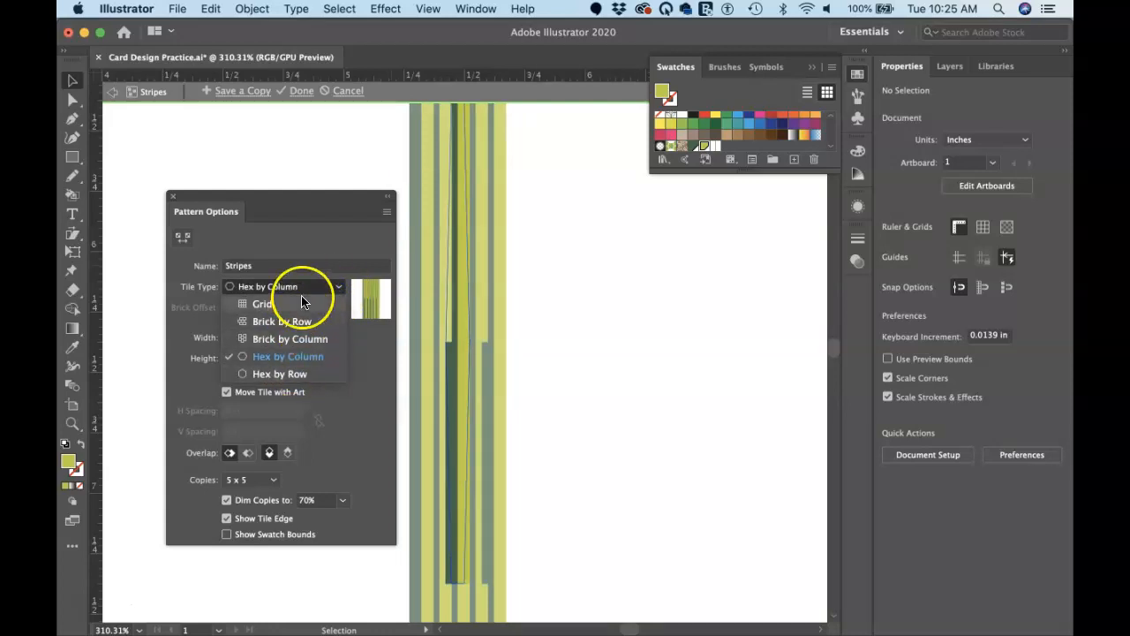
left_click(299, 304)
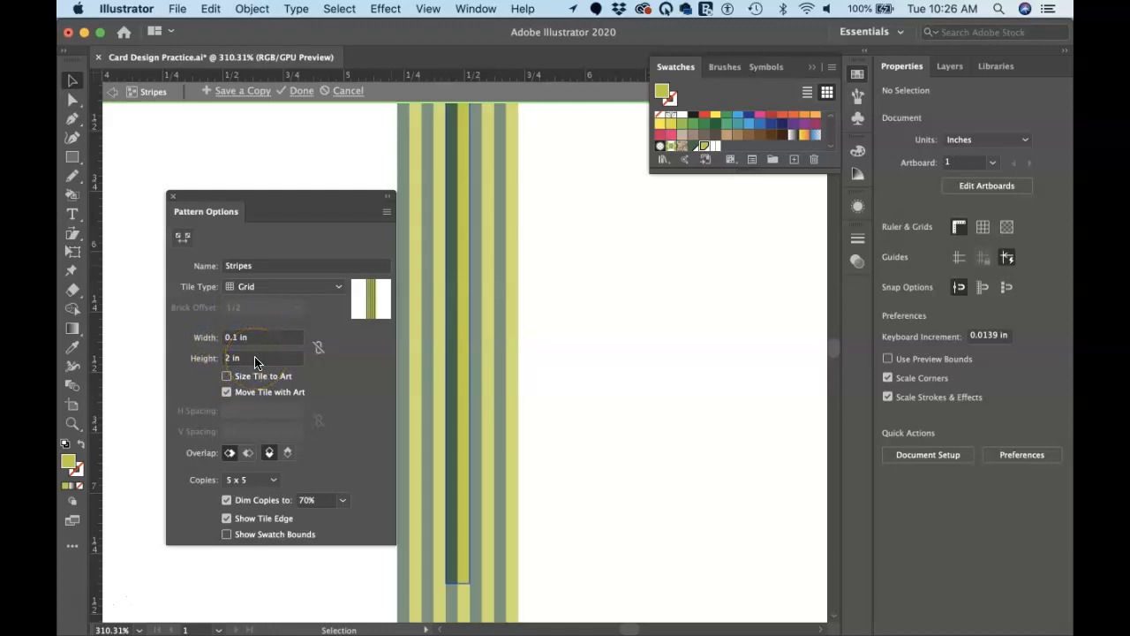
Try sizing the pattern tile to the art, restore manual sizing, and try the tile overlap options
left_click(227, 377)
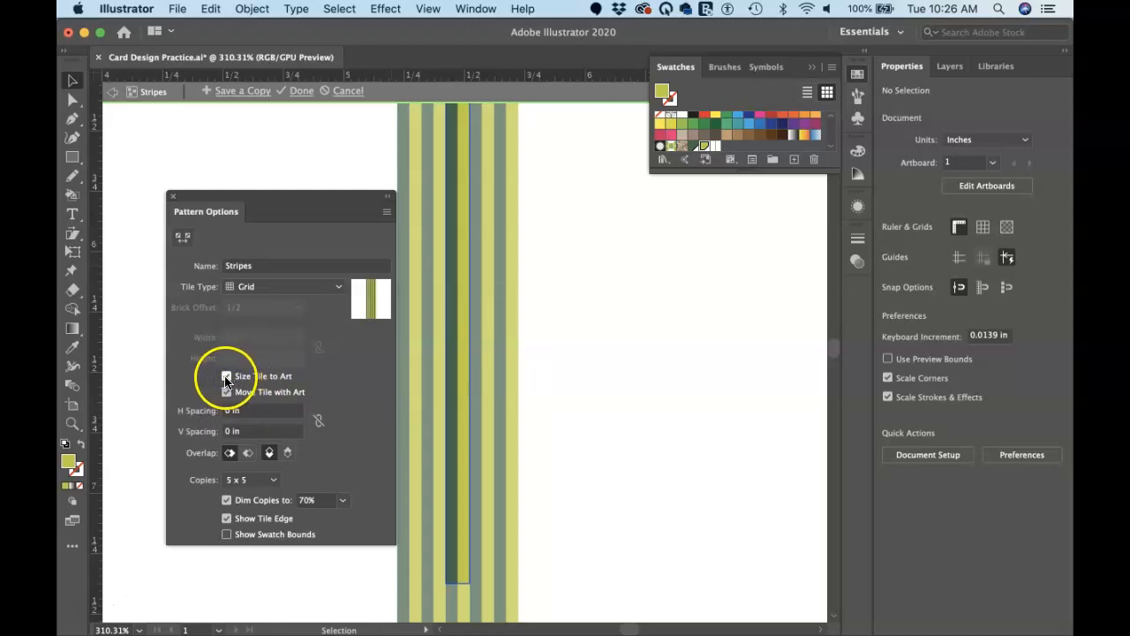
left_click(226, 378)
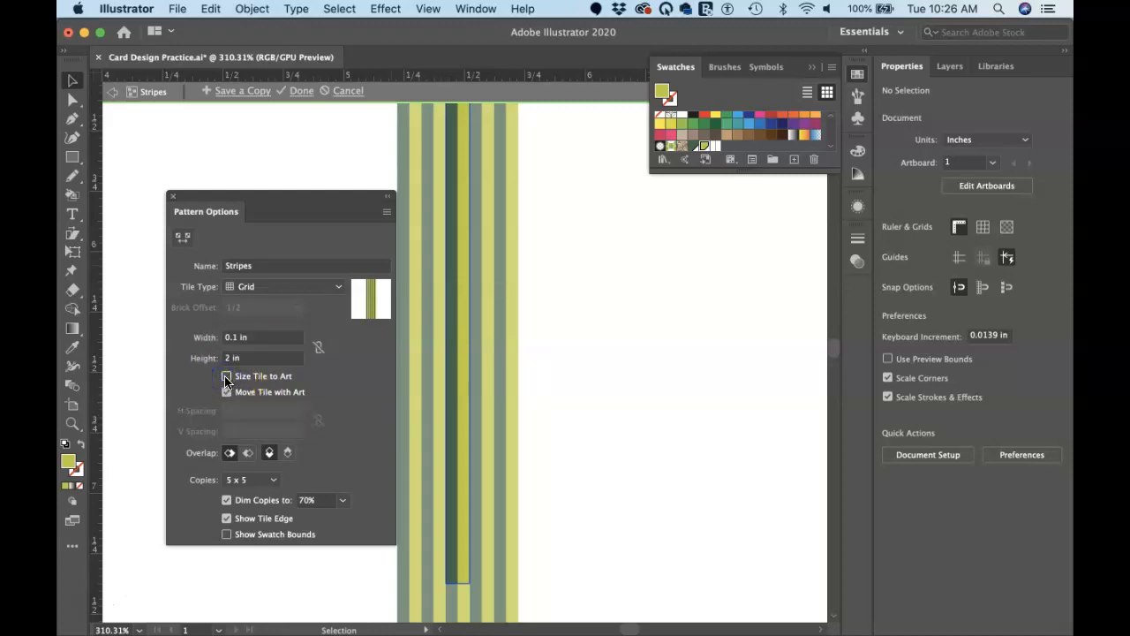
left_click(274, 392)
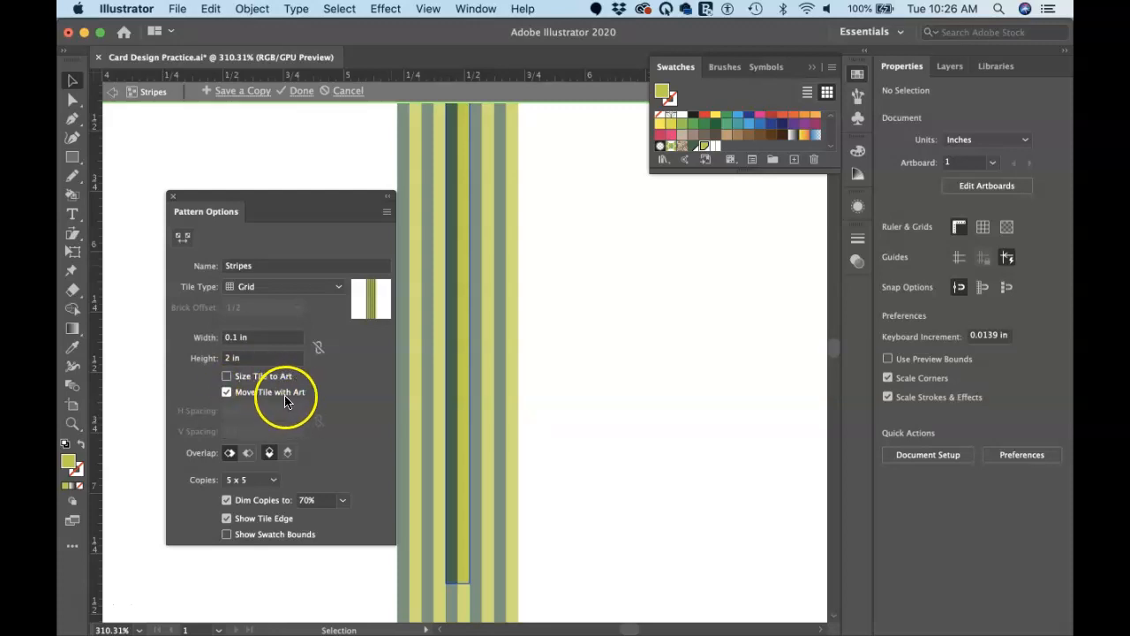
left_click(230, 455)
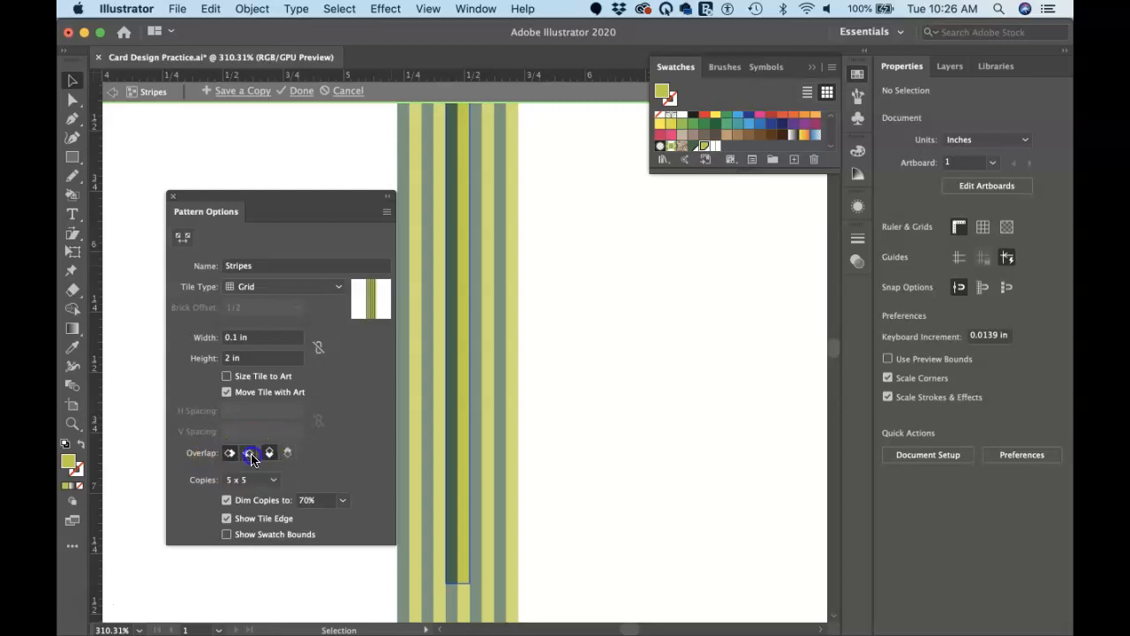
left_click(270, 458)
Try 1 x 1, 5 x 5 and 5 x 3 preview copies for the Stripes pattern
left_click(273, 480)
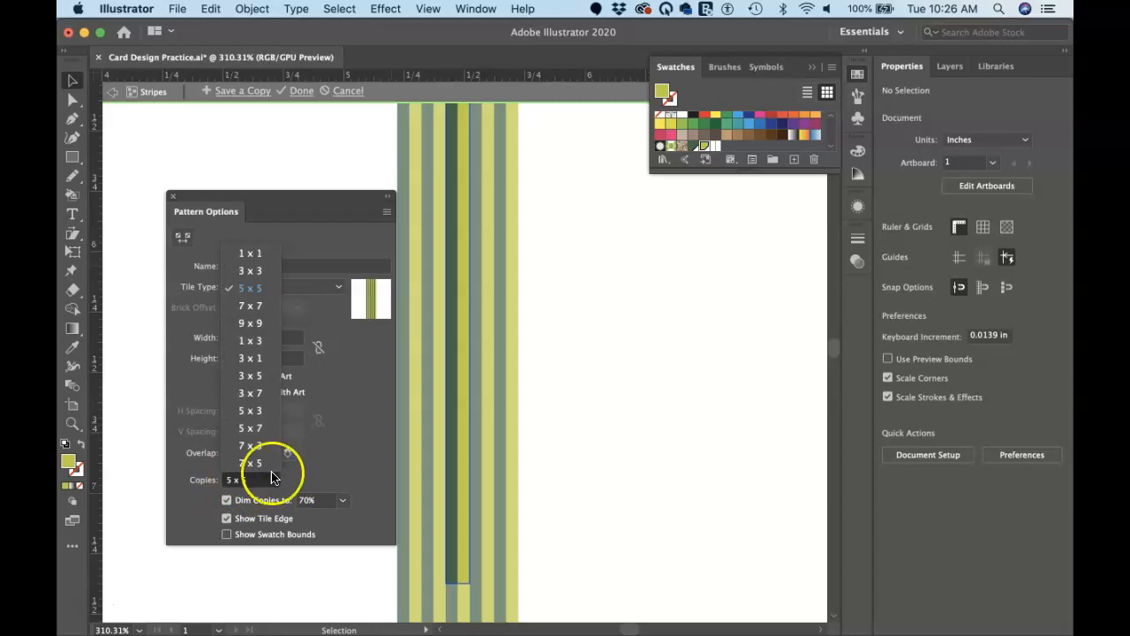
left_click(256, 254)
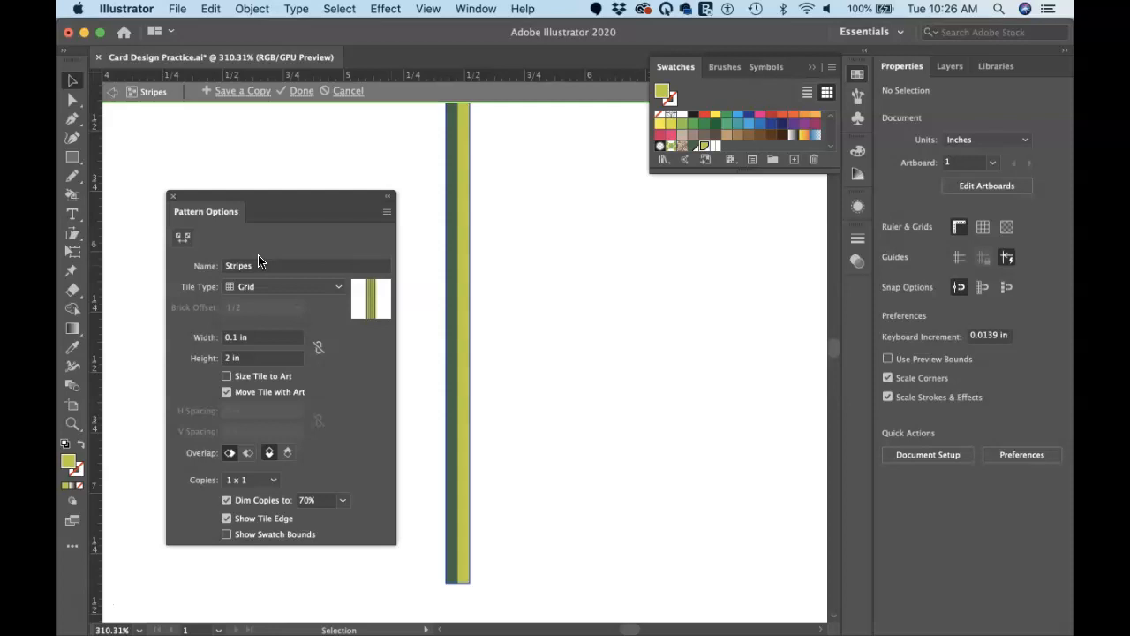
left_click(273, 480)
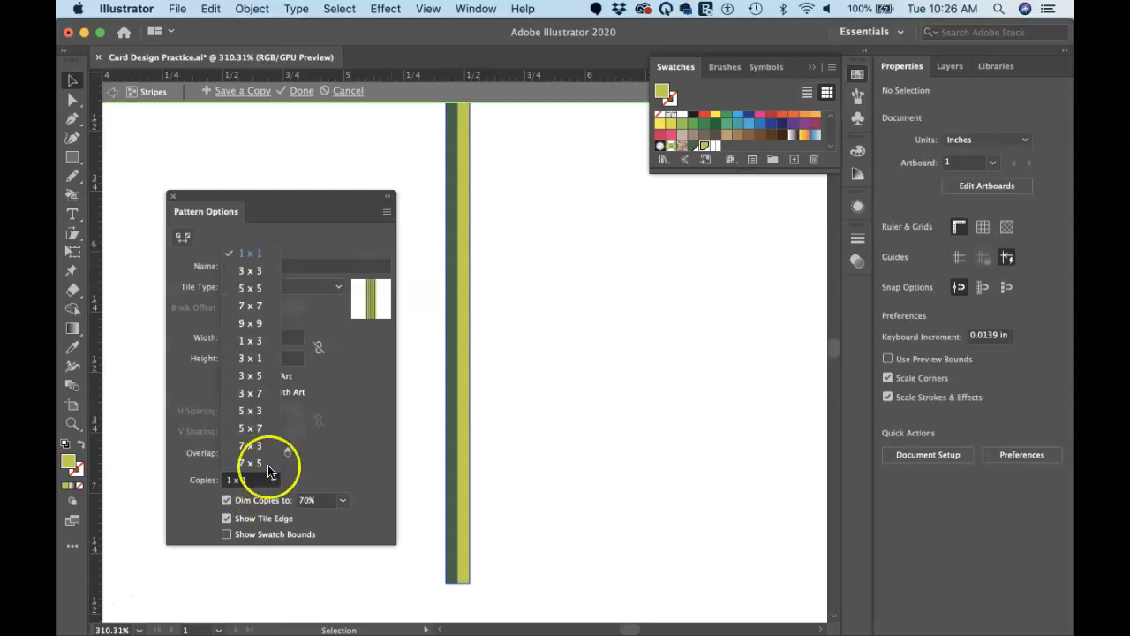
left_click(262, 288)
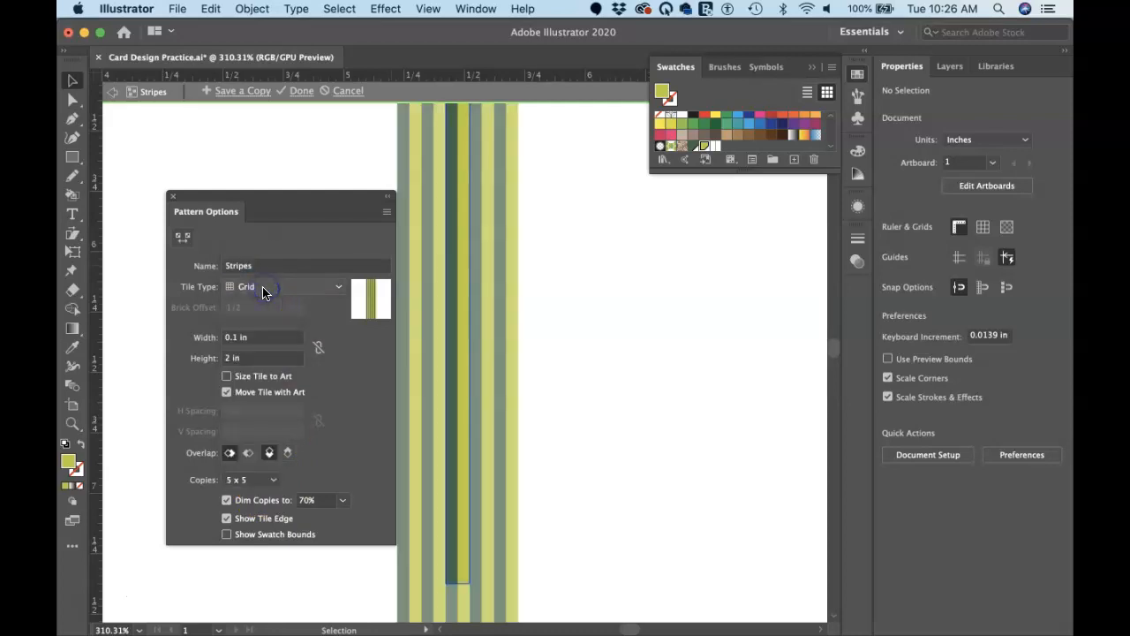
left_click(272, 479)
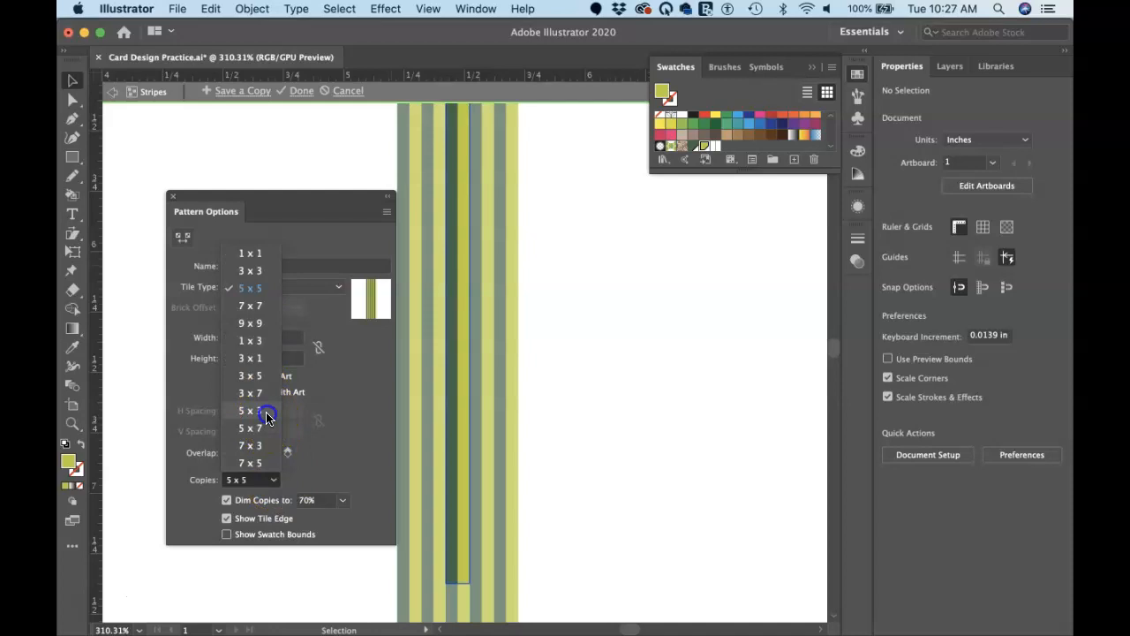
left_click(265, 410)
Set the preview copies to 1 x 1 and finish editing the Stripes pattern
left_click(277, 482)
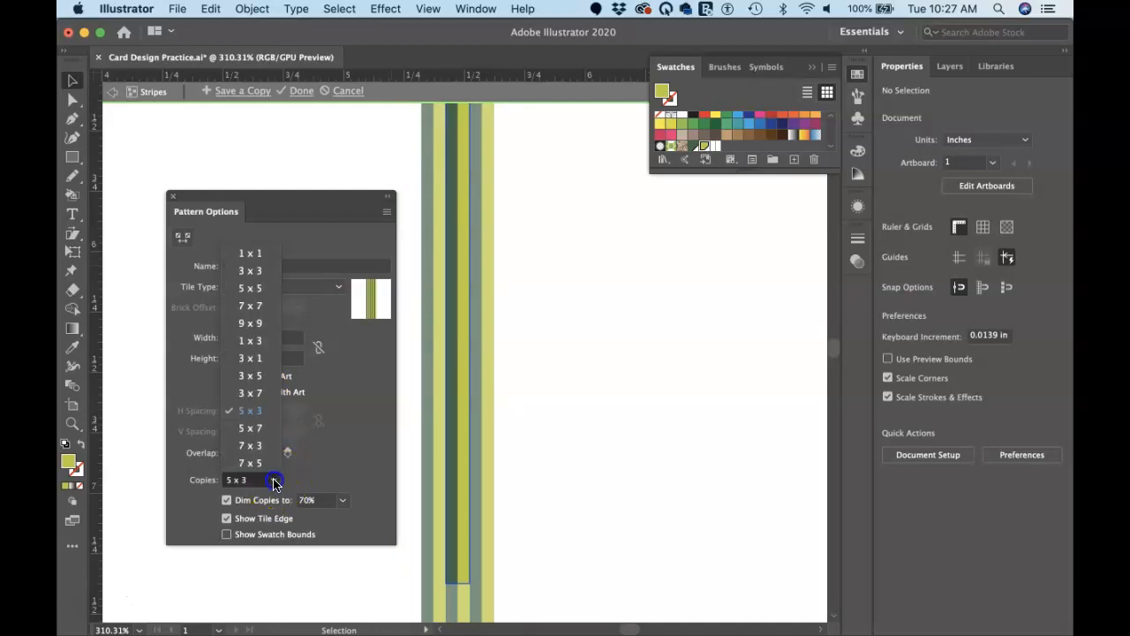
left_click(258, 251)
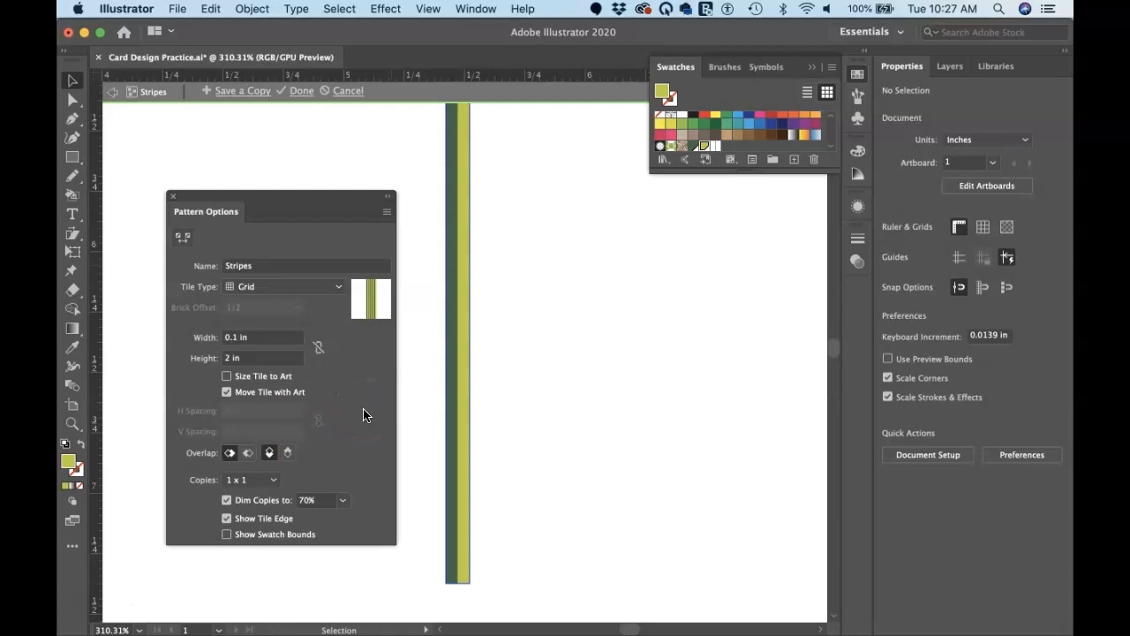
left_click(300, 92)
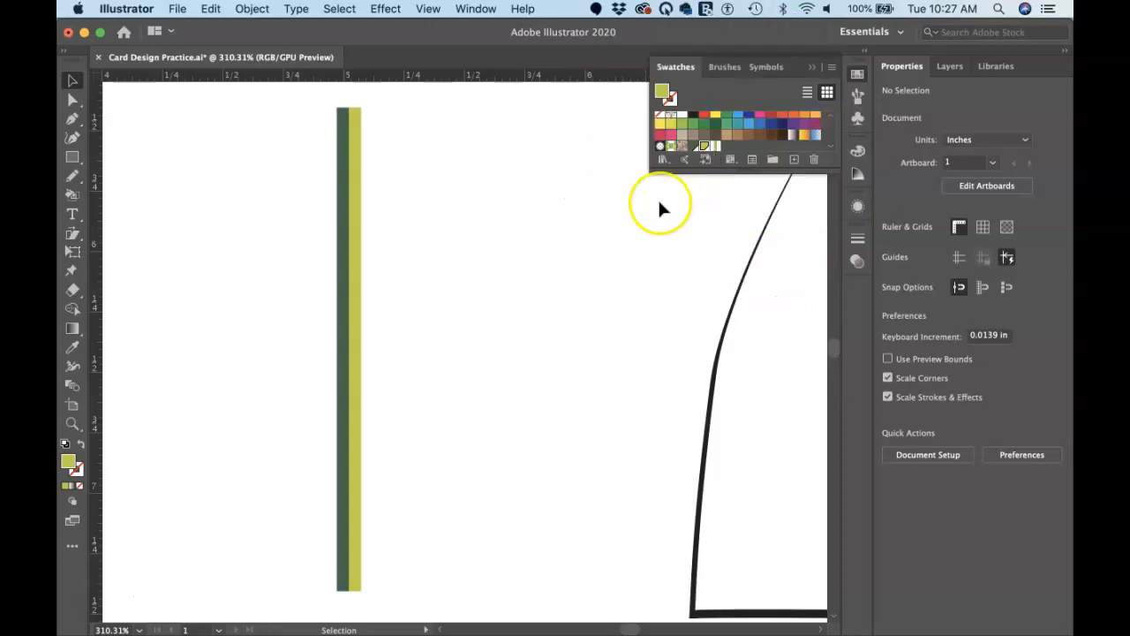
Fill the shirt shape of the bearded man's figure with the Stripes pattern swatch and deselect it
scroll(659, 201, "right", 1)
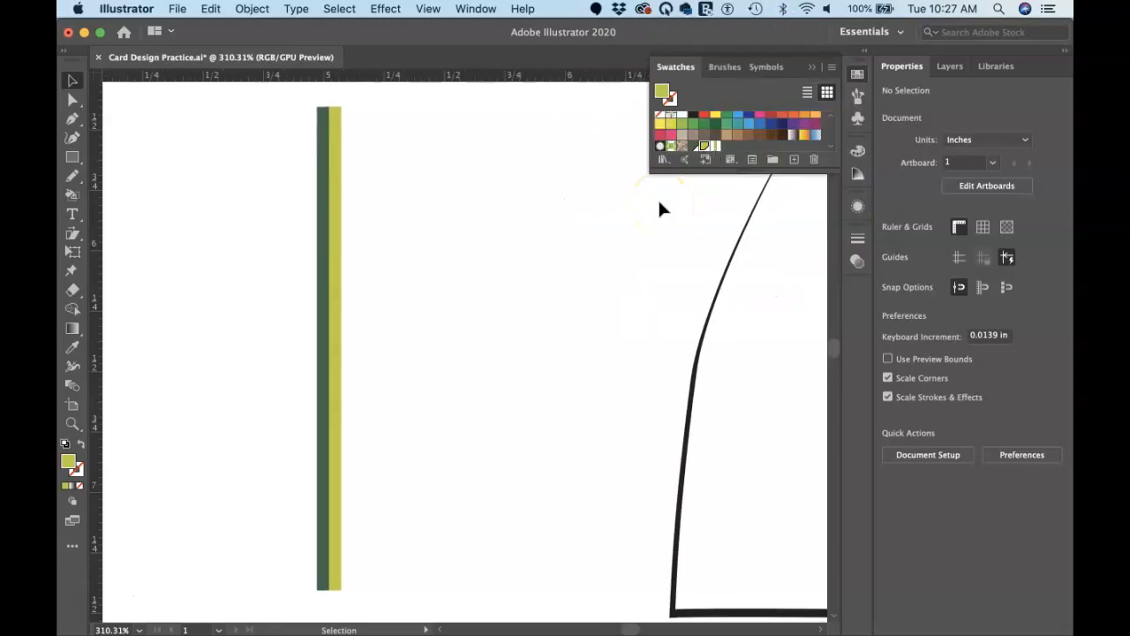
left_click(812, 68)
scroll(690, 300, "right", 5)
scroll(690, 302, "right", 2)
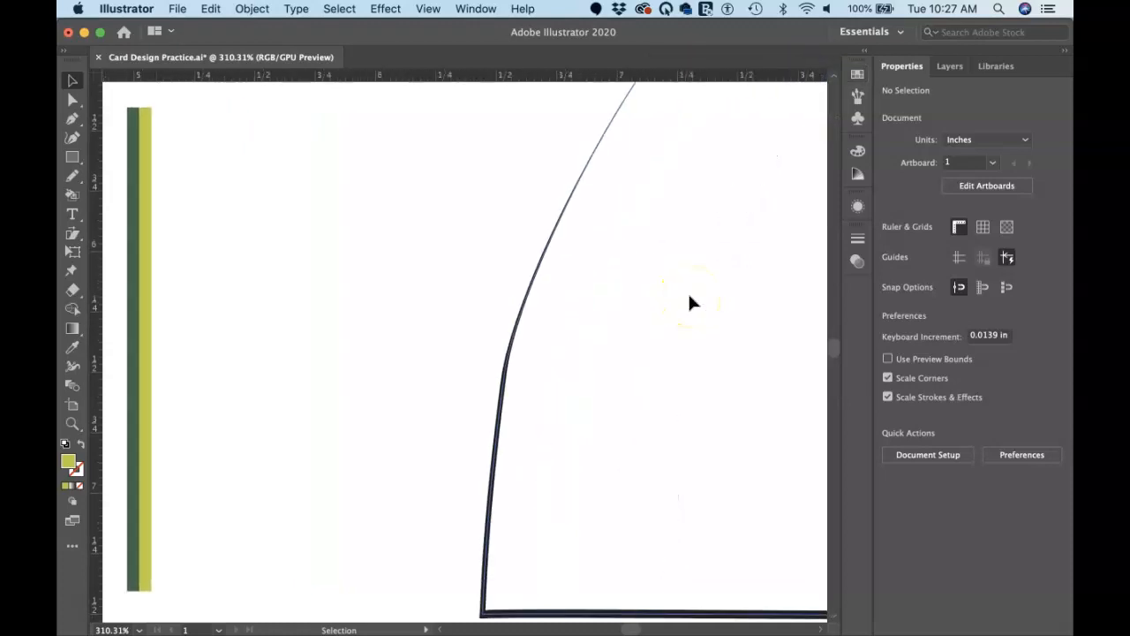
key("super+minus")
key("super+minus")
key("super+minus")
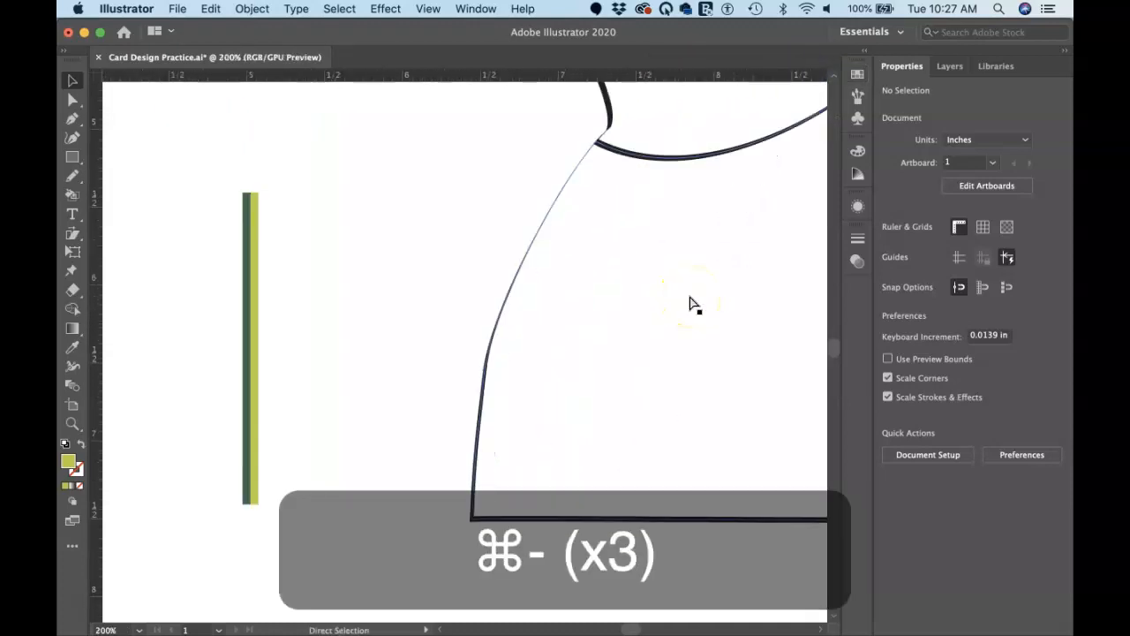
scroll(689, 305, "right", 4)
left_click(596, 276)
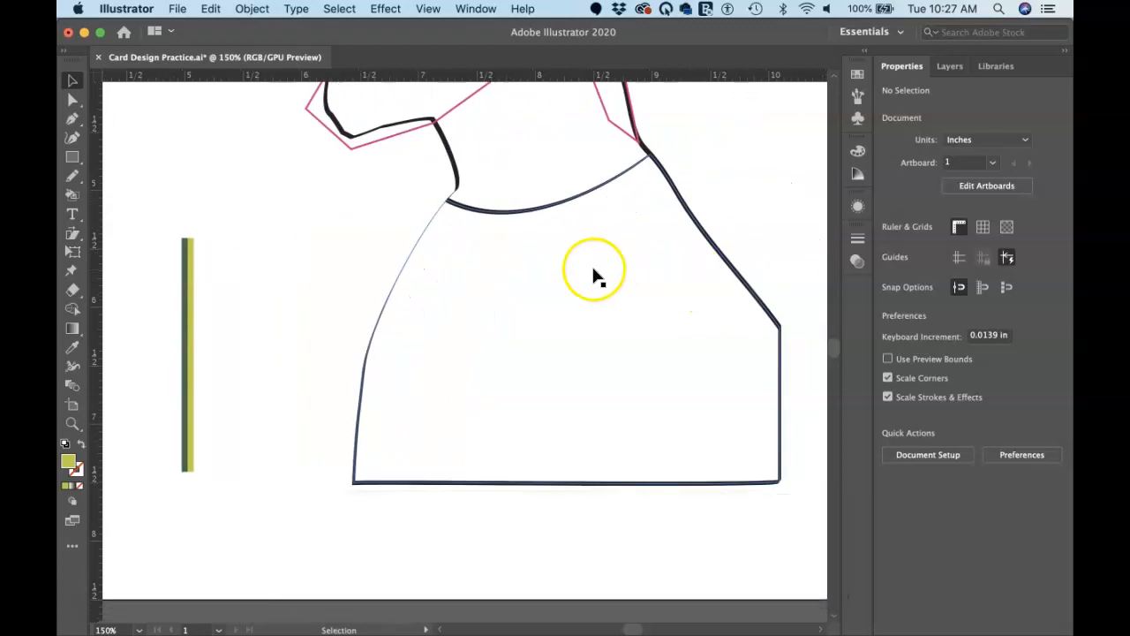
key("a")
left_click(590, 269)
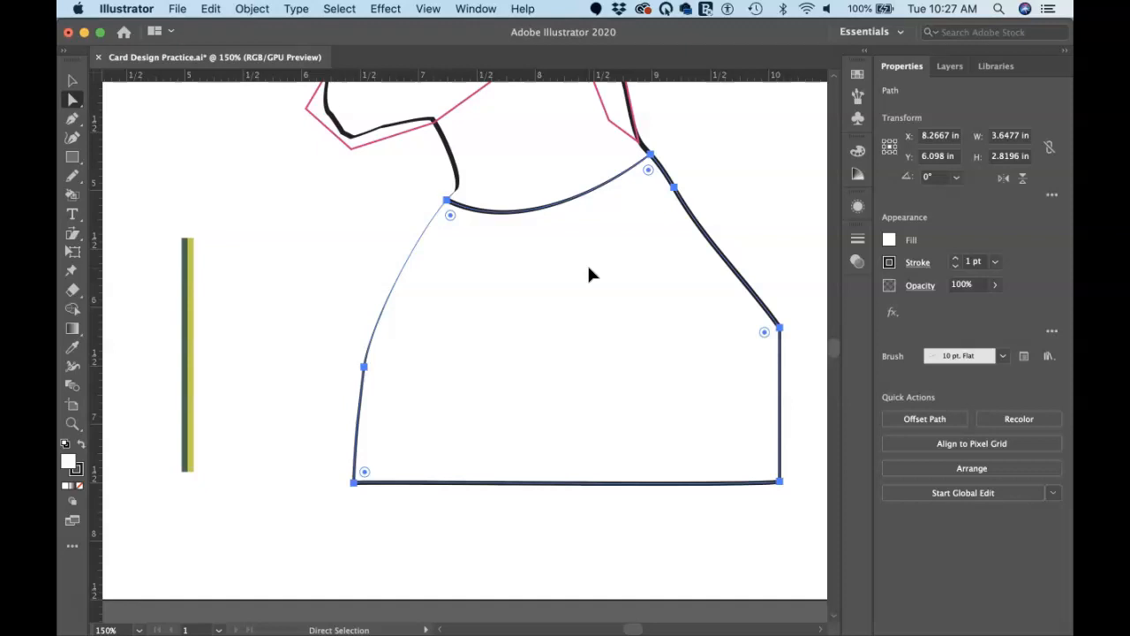
left_click(856, 80)
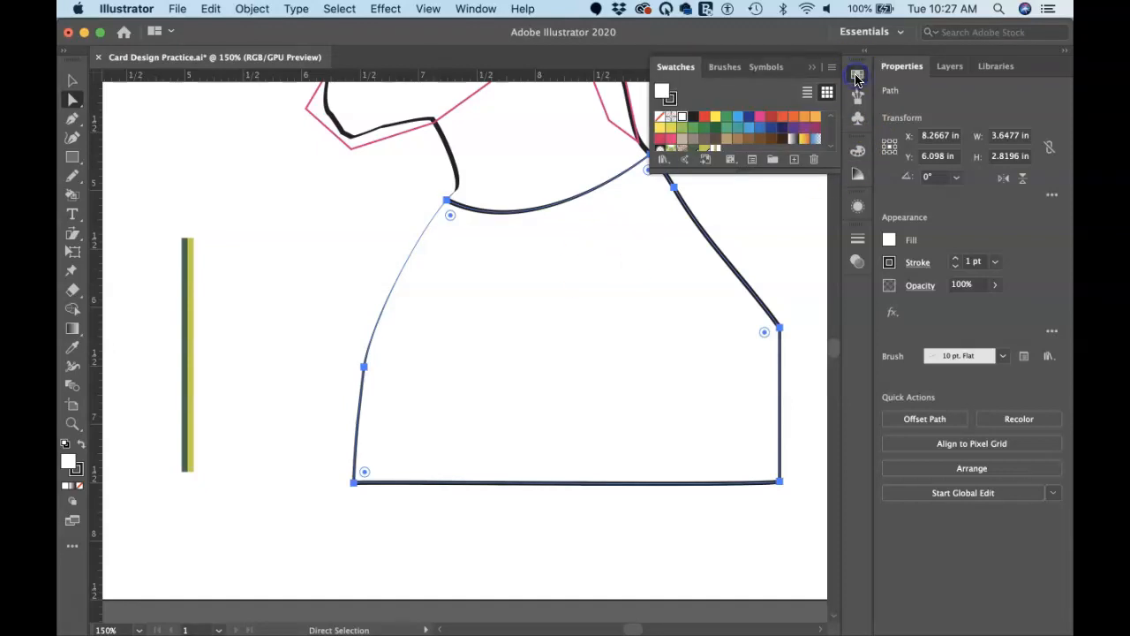
left_click(715, 150)
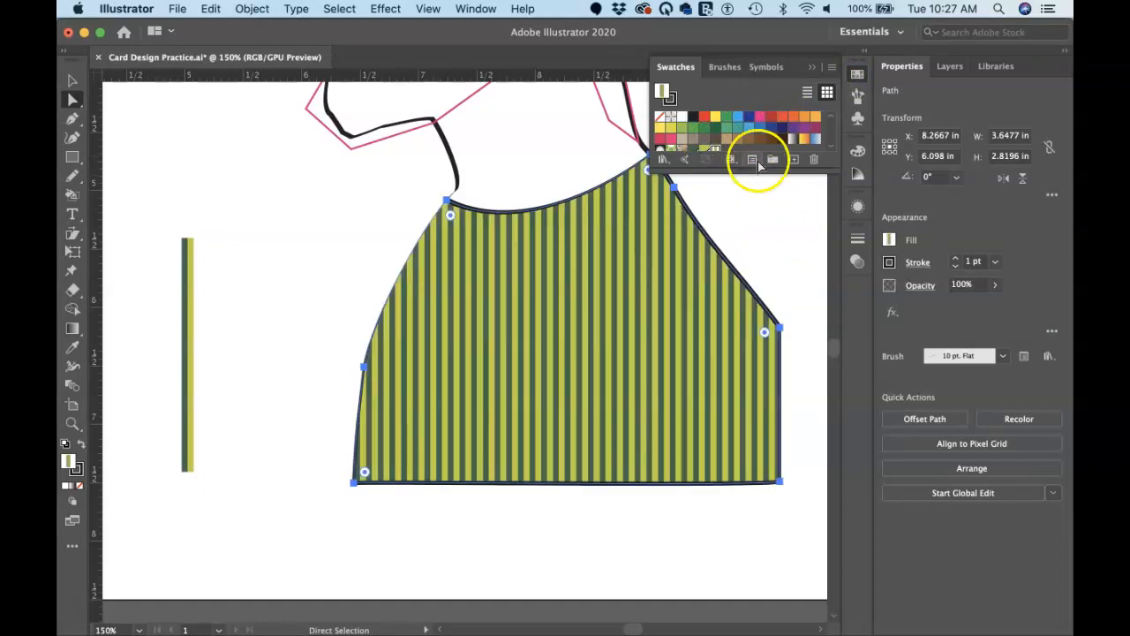
left_click(812, 67)
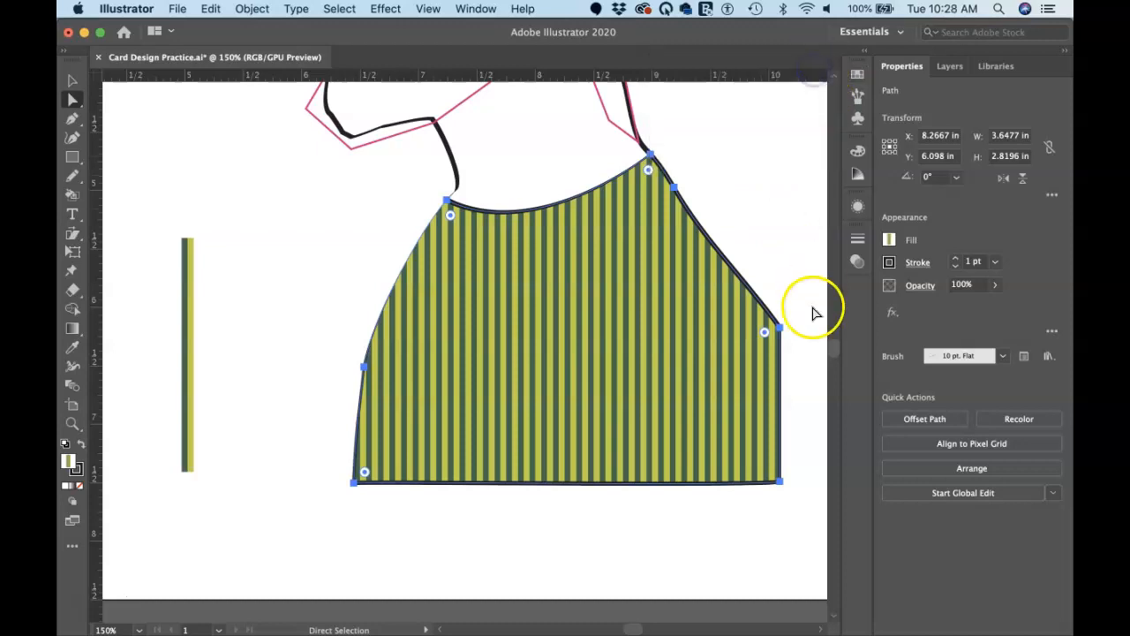
left_click(765, 227)
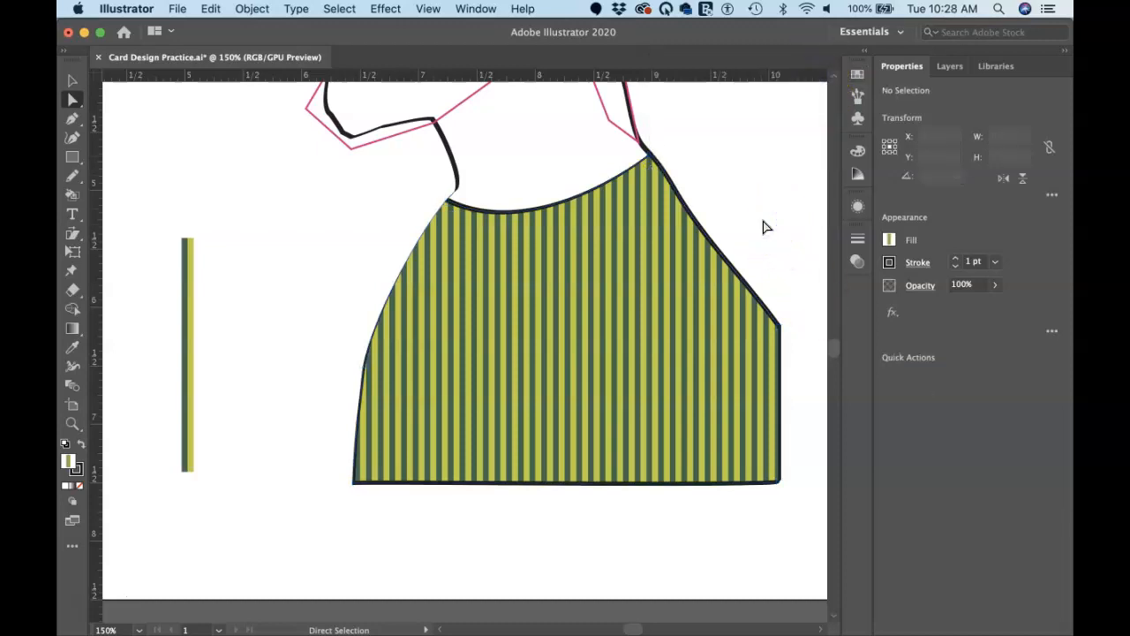
scroll(764, 227, "down", 4)
scroll(765, 227, "up", 3)
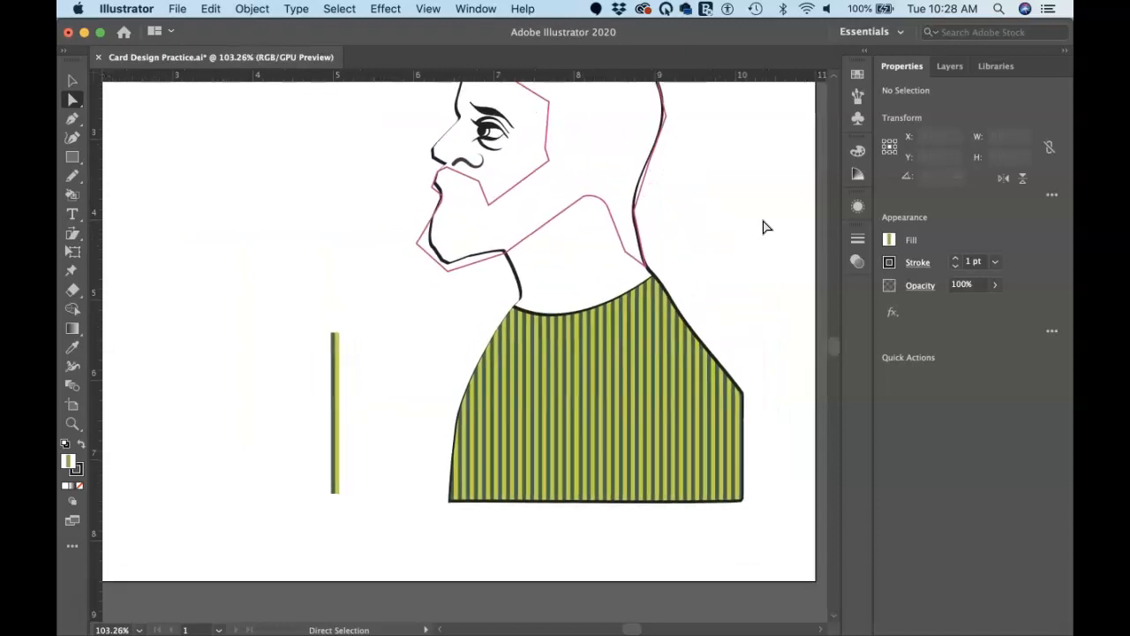
scroll(765, 227, "up", 2)
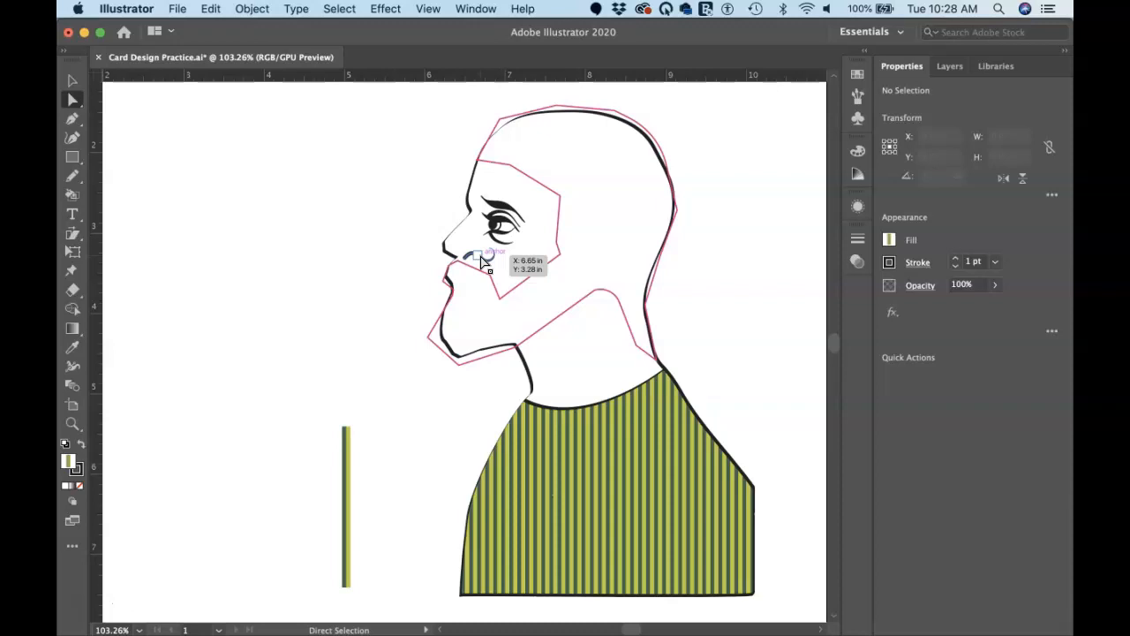
left_click_drag(482, 261, 480, 260)
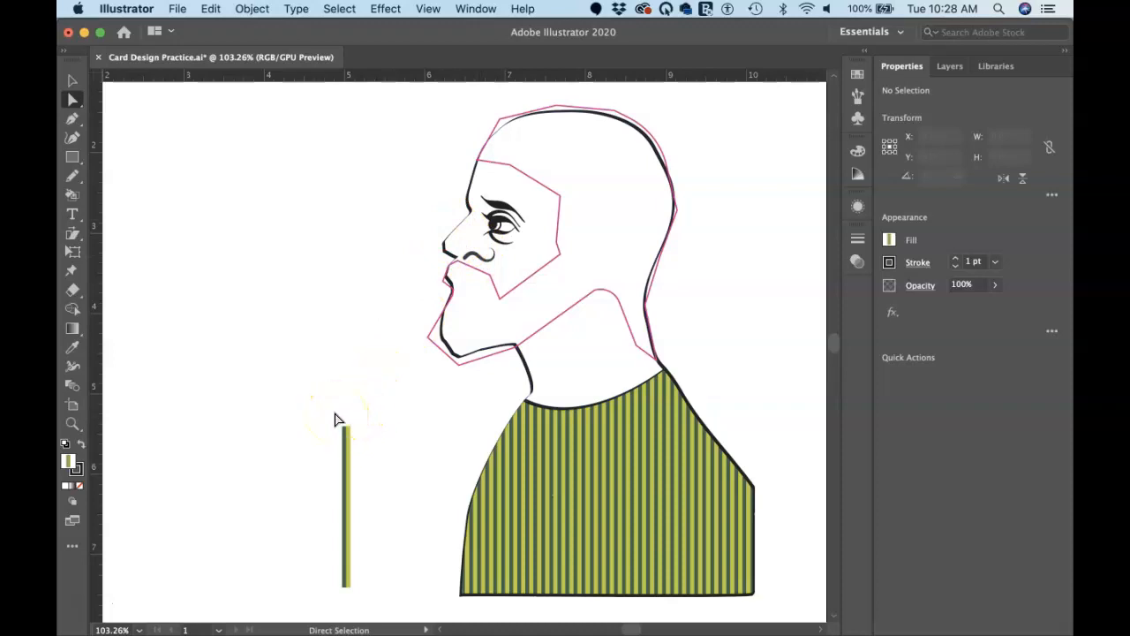
Move the grouped two-colour bar into the empty space left of the man's face, at about X 3.46 in, Y 3.32 in
scroll(334, 419, "left", 1)
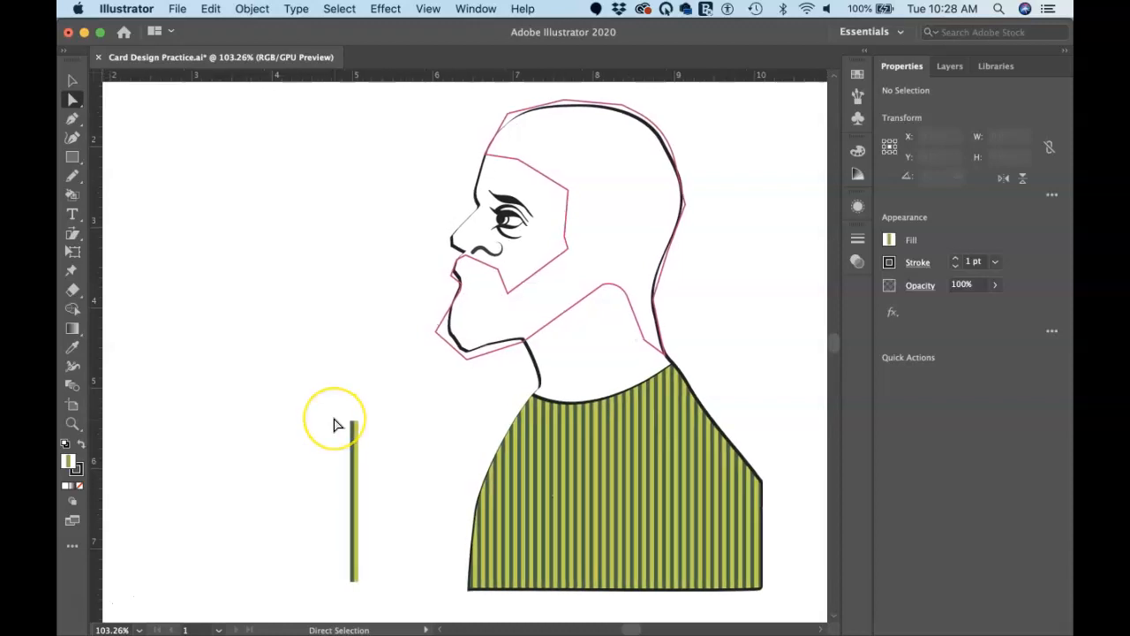
key("v")
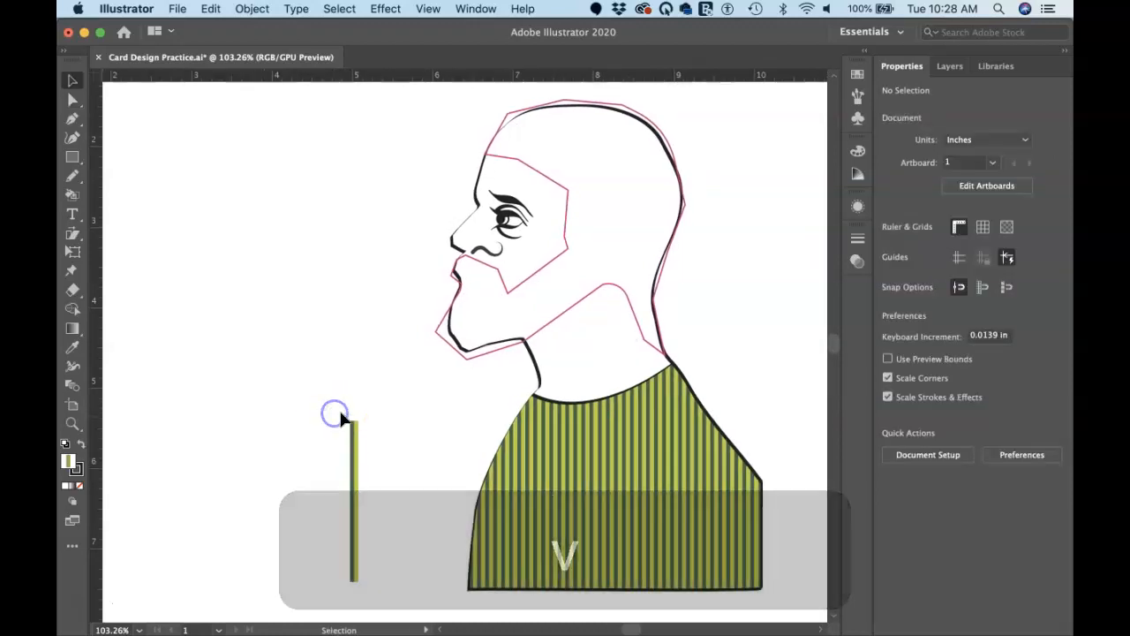
left_click(354, 431)
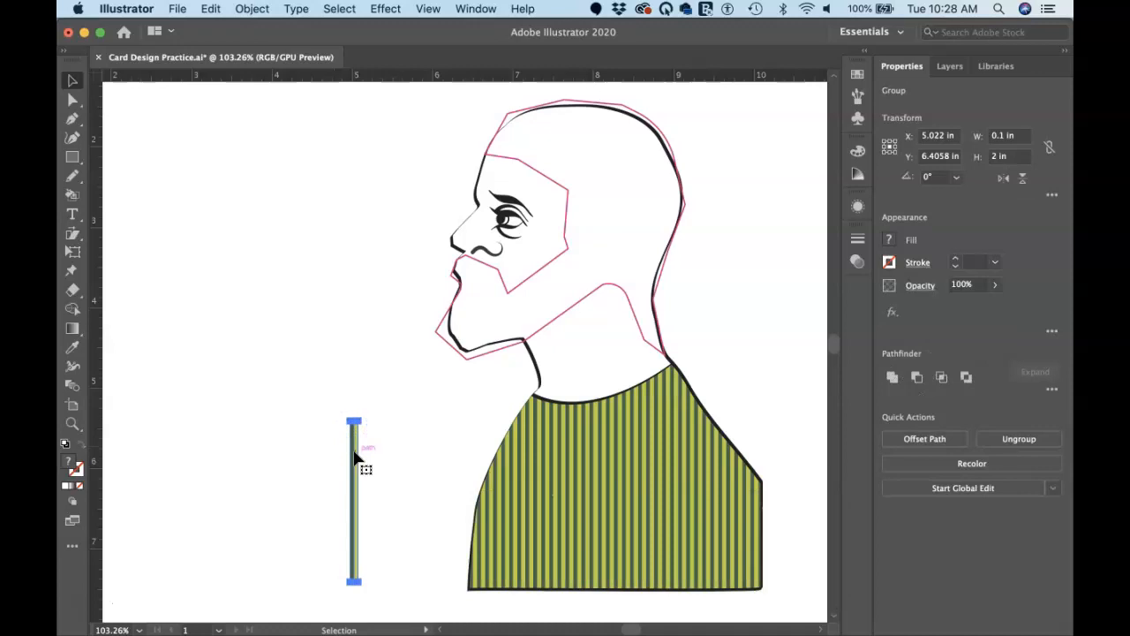
left_click_drag(349, 455, 228, 200)
scroll(228, 217, "left", 10)
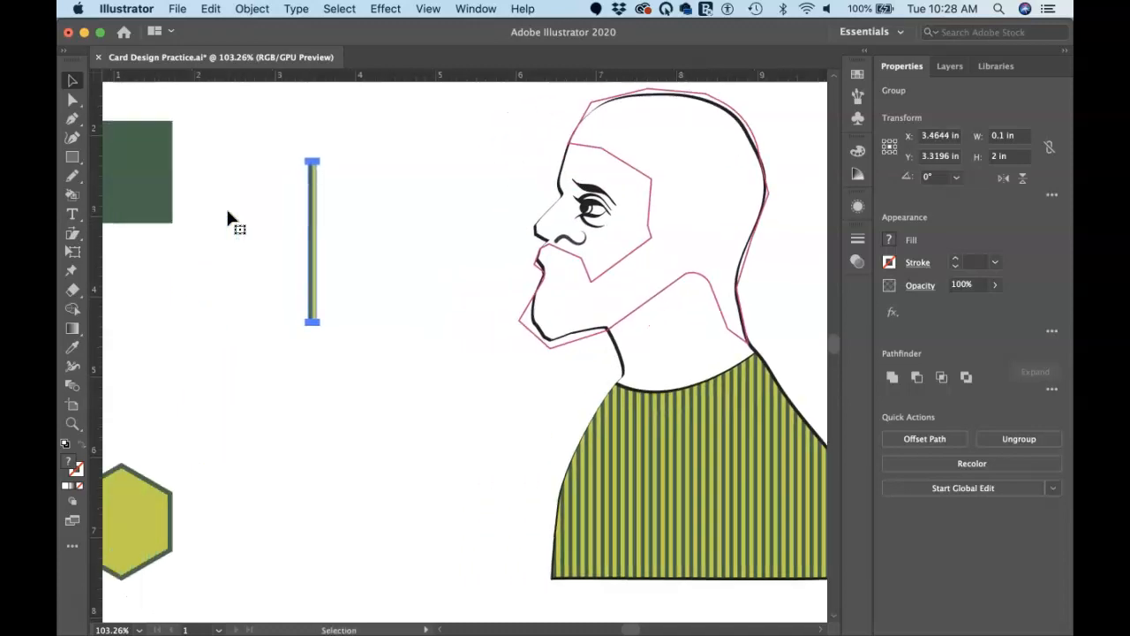
Select the green square and the yellow hexagon together and configure their blend spacing as Specified Steps with 13 steps
scroll(228, 216, "left", 1)
left_click(229, 201)
left_click(255, 529, "shift")
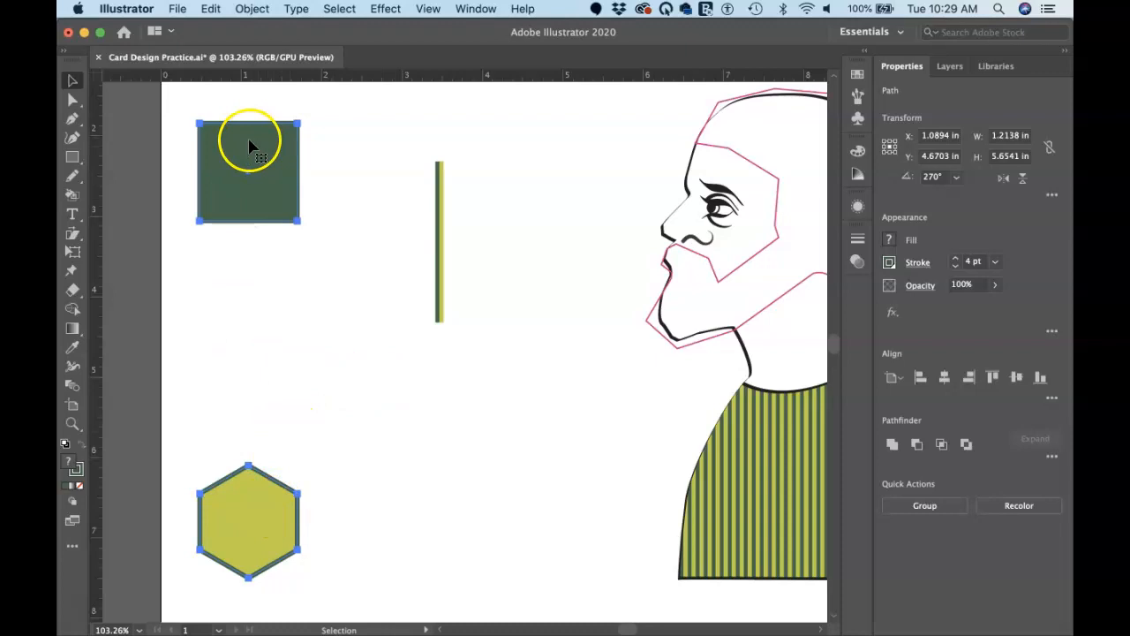
left_click(256, 10)
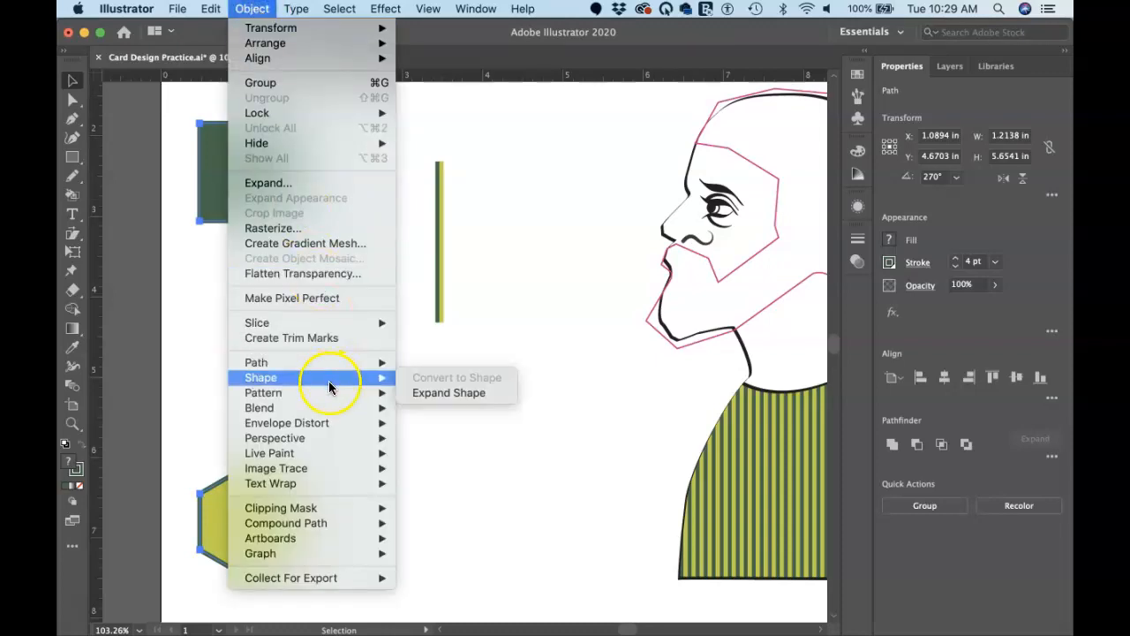
mouse_move(328, 412)
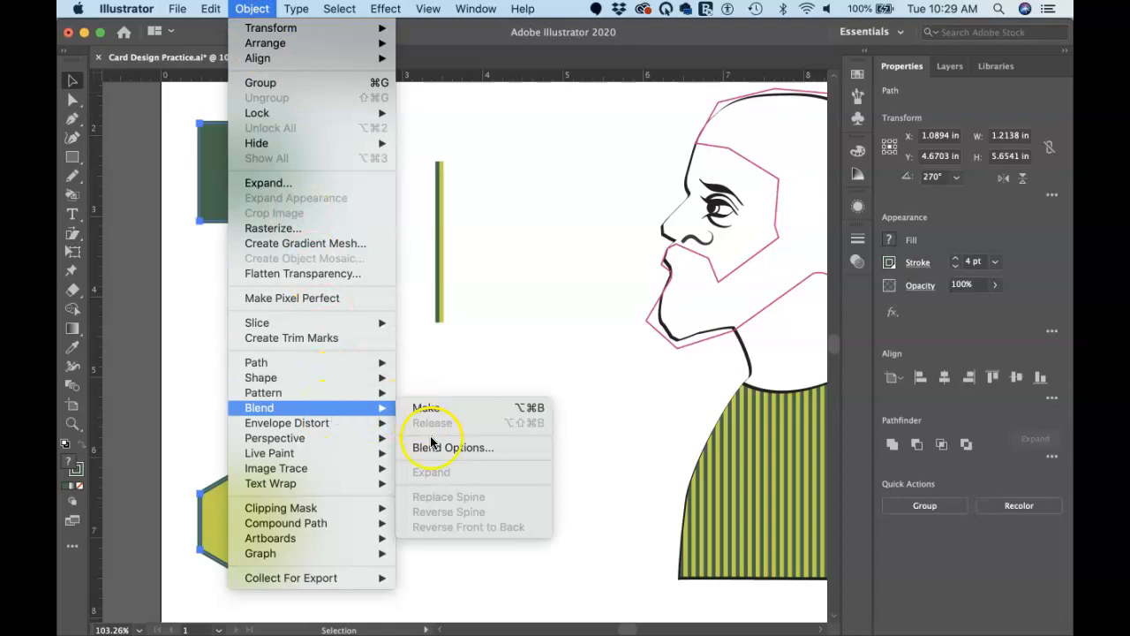
left_click(500, 447)
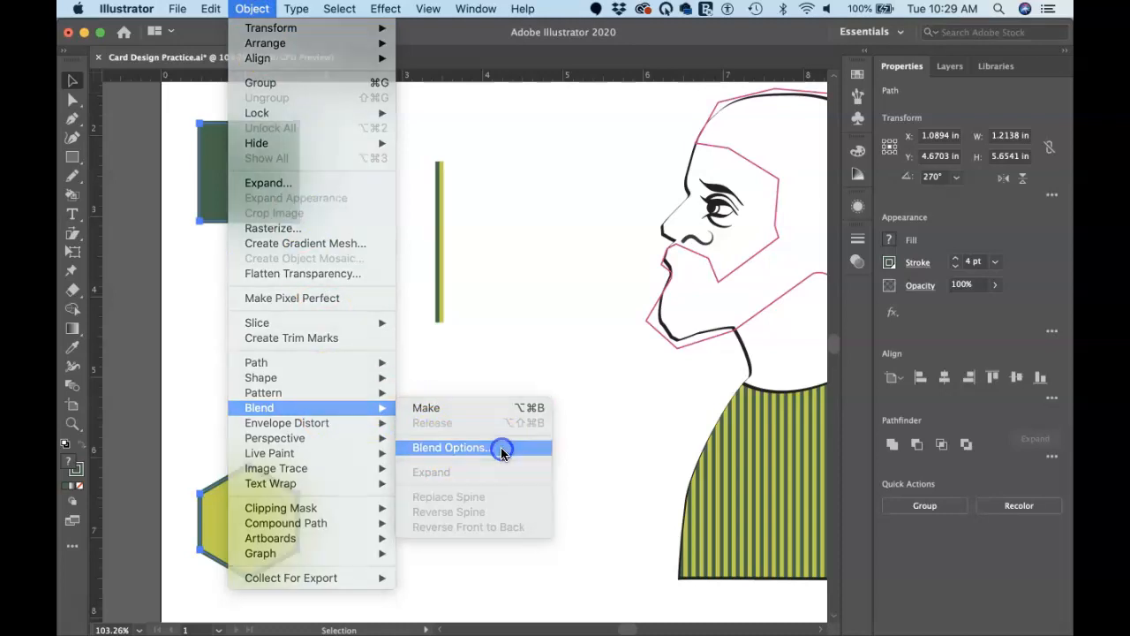
left_click_drag(261, 107, 567, 109)
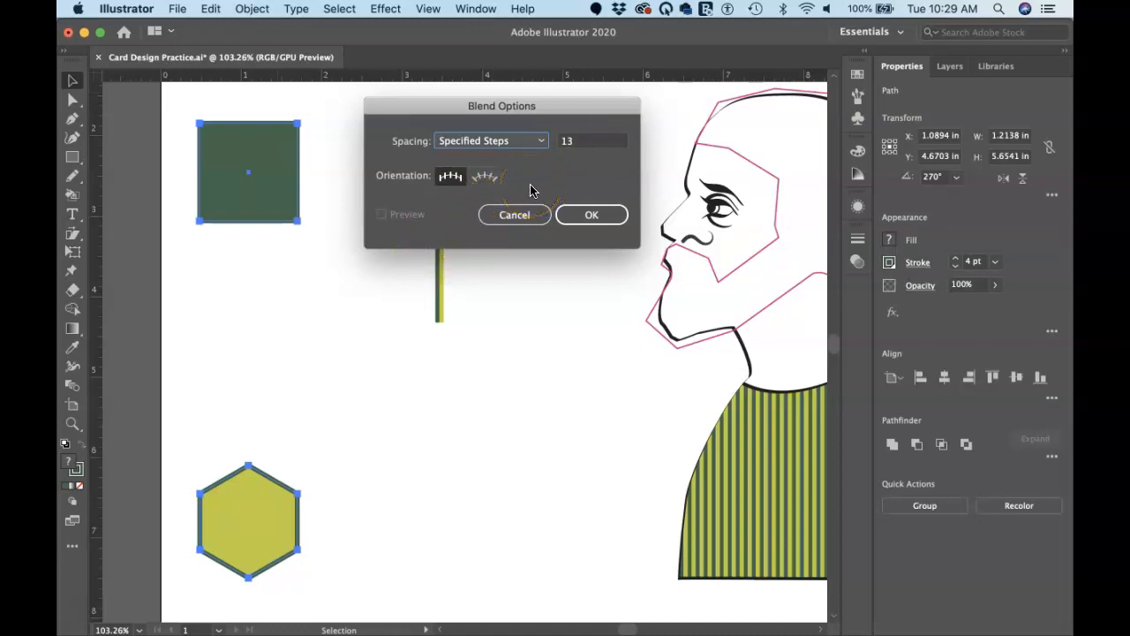
left_click(580, 217)
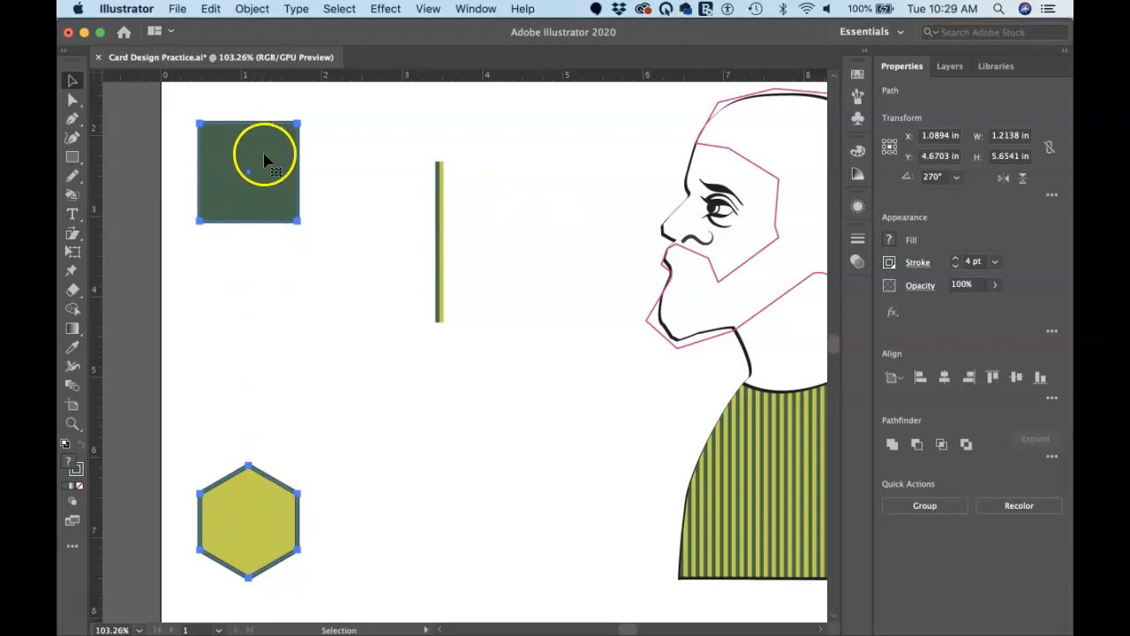
Make a stepped blend between the selected square and hexagon and deselect it
left_click(258, 9)
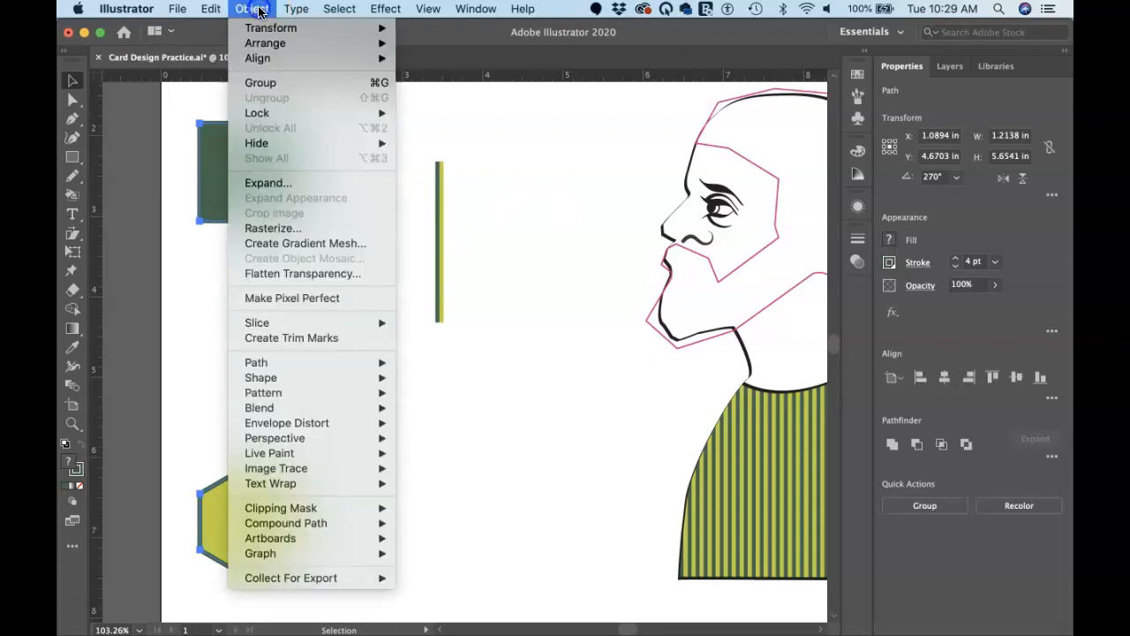
mouse_move(330, 407)
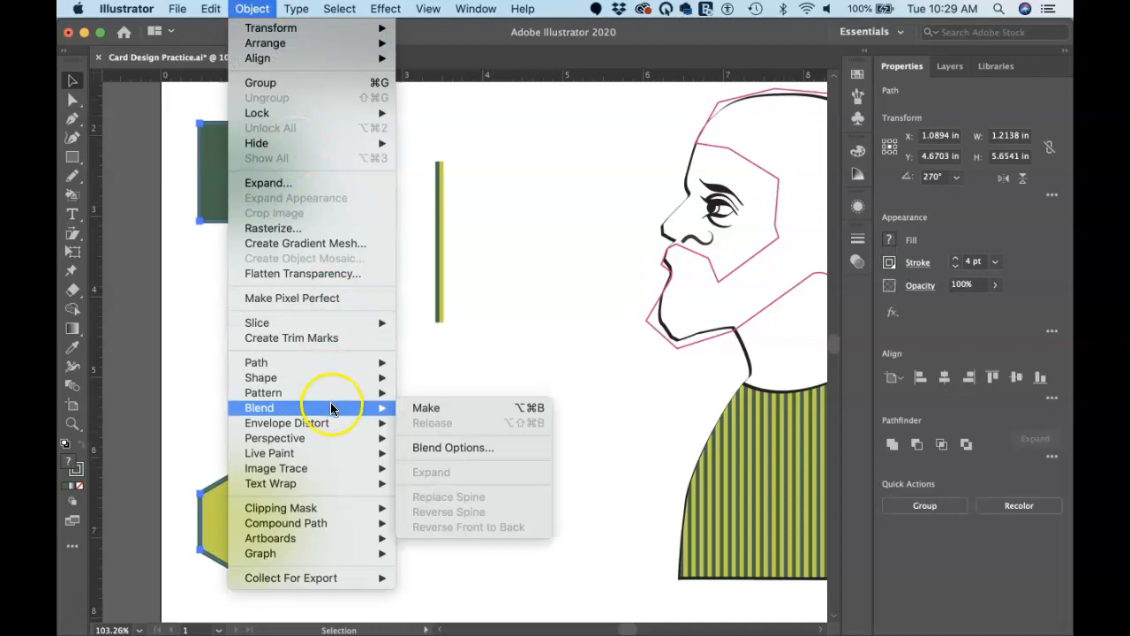
left_click(471, 386)
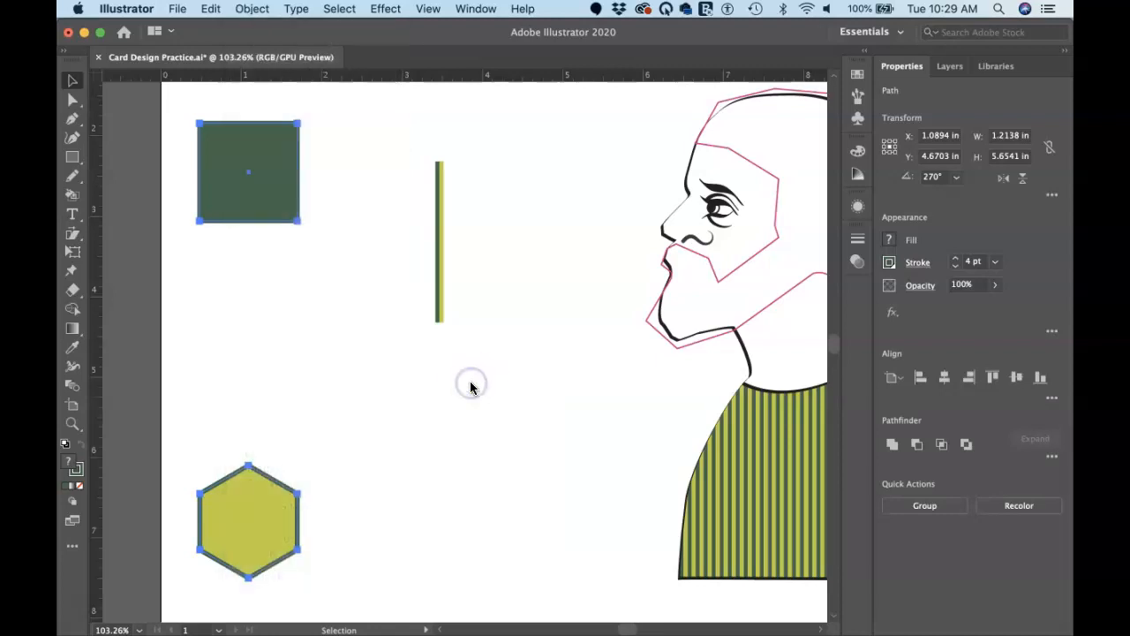
key("alt+super+b")
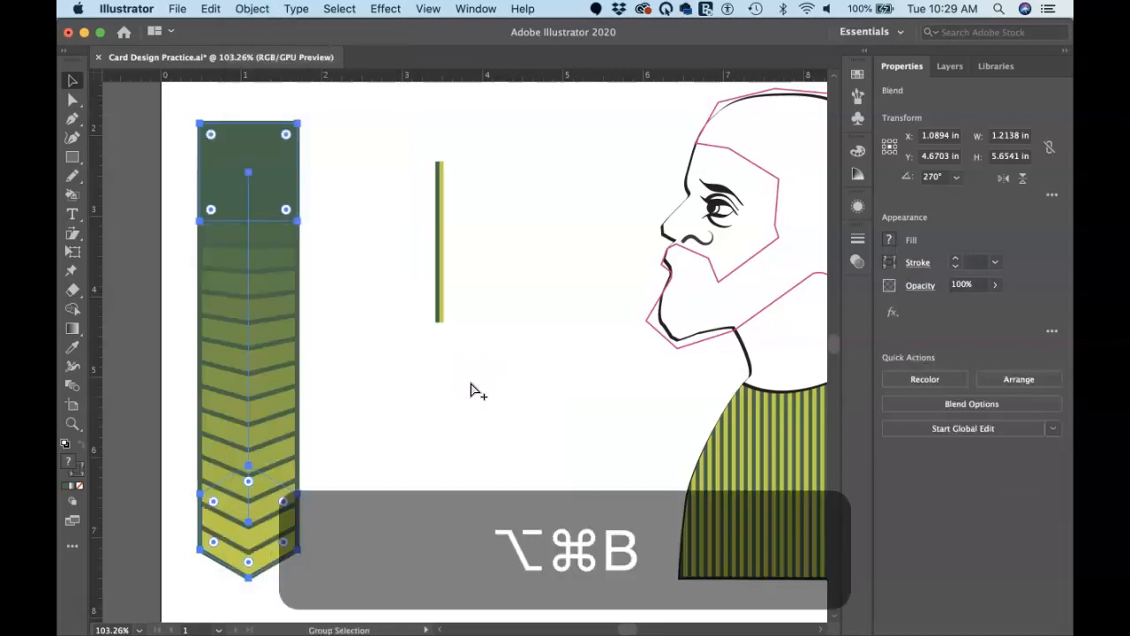
left_click(362, 352)
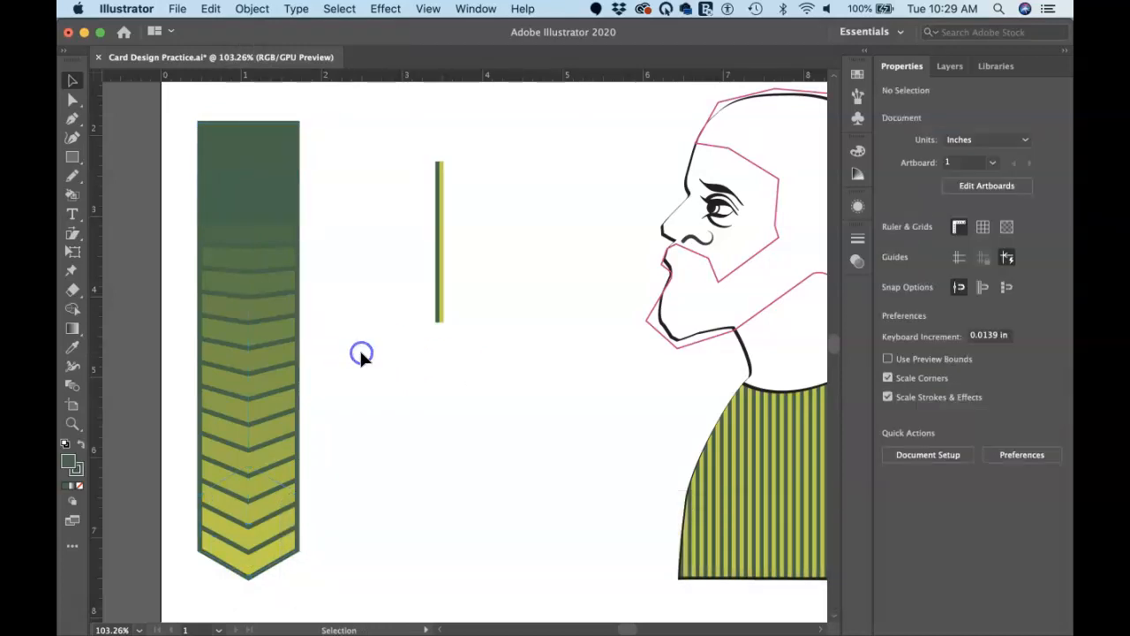
Move the lower anchor of the stepped blend's spine to about X 3.33 in, Y 7.02 in, then to about X 4.90 in, Y 4.95 in
left_click(293, 345)
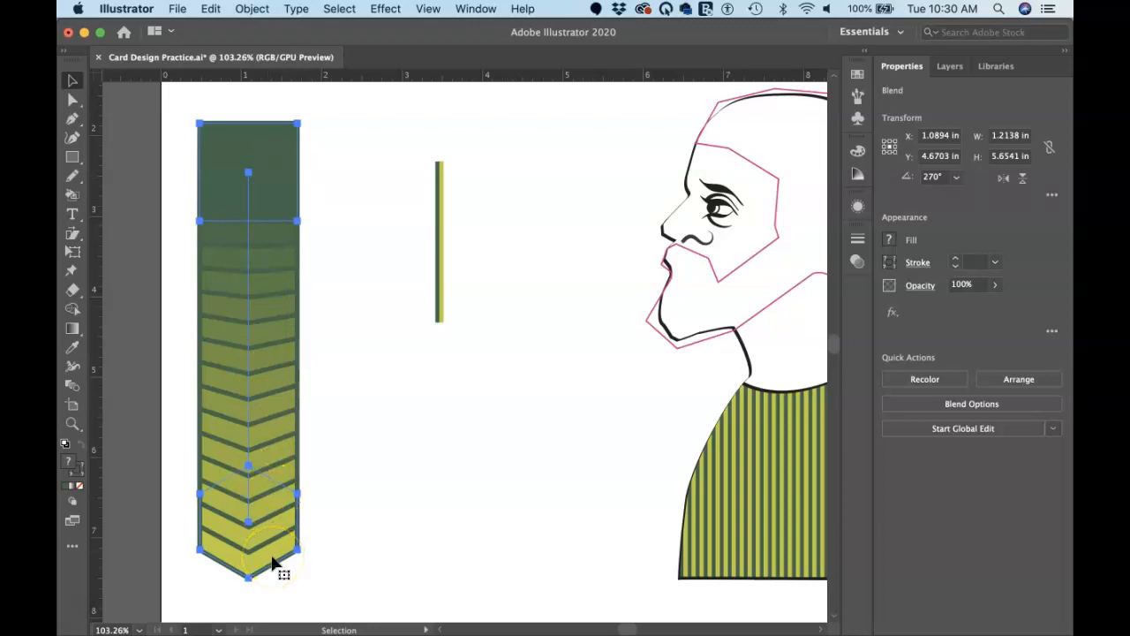
key("a")
left_click(330, 468)
left_click_drag(250, 524, 428, 541)
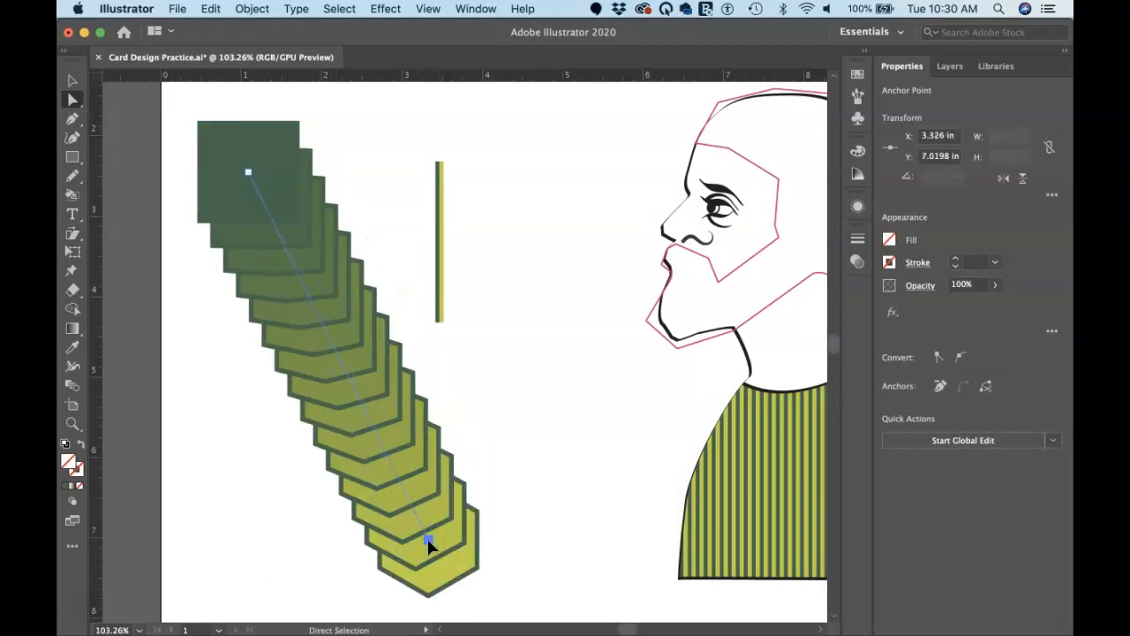
left_click_drag(429, 541, 556, 377)
Undo the spine anchor moves and the stepped blend to get back to the separate square and hexagon
key("super+z")
key("super+z")
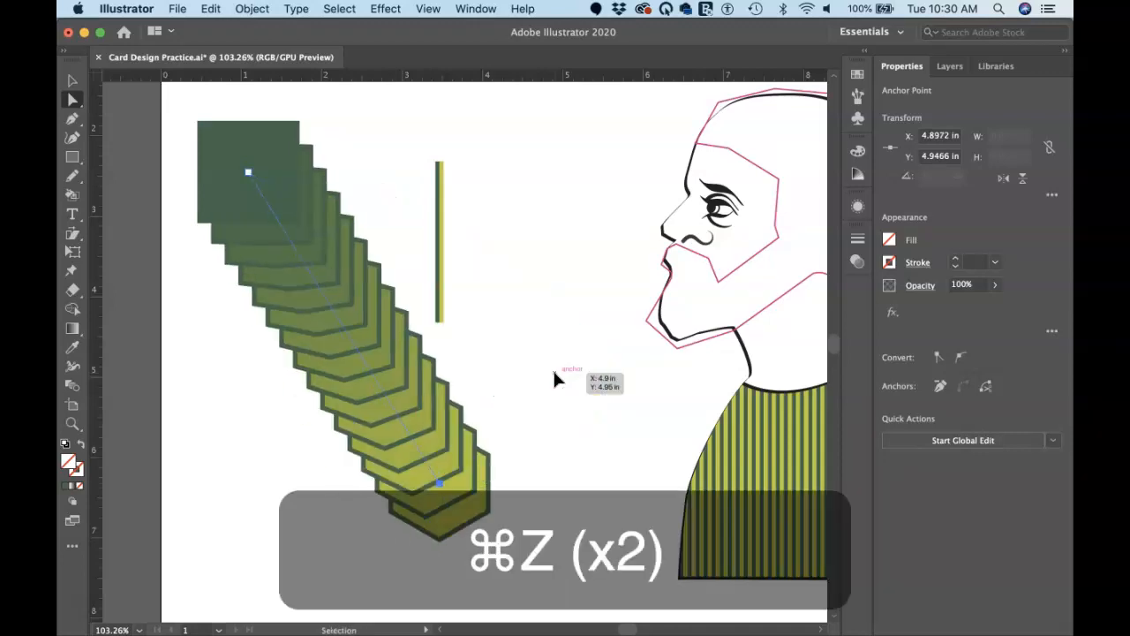
key("super+z")
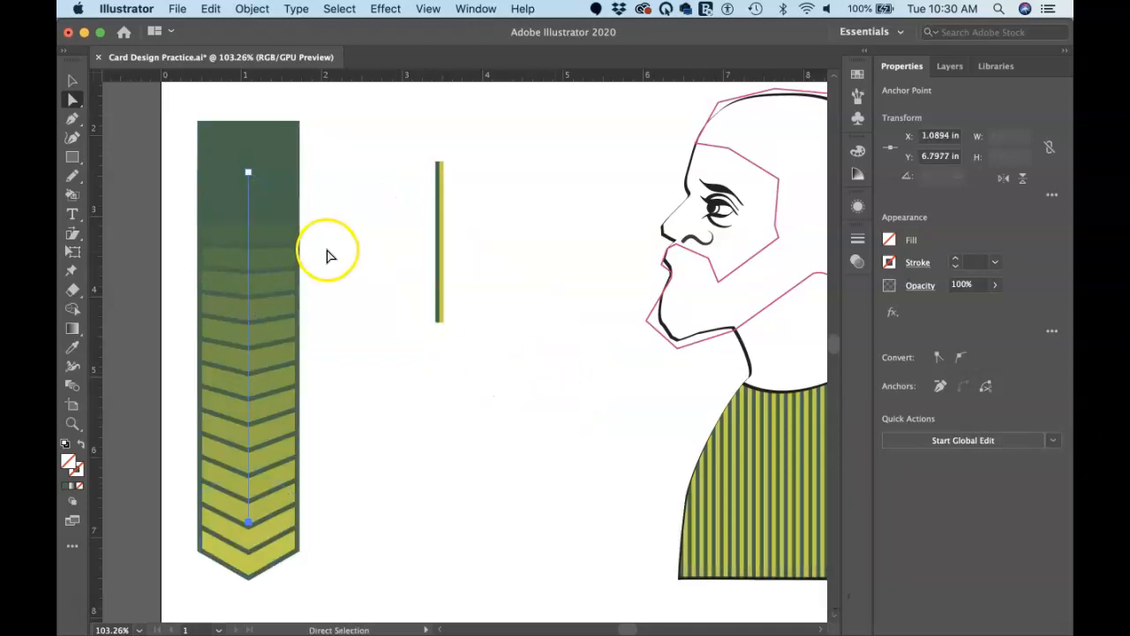
key("super+z")
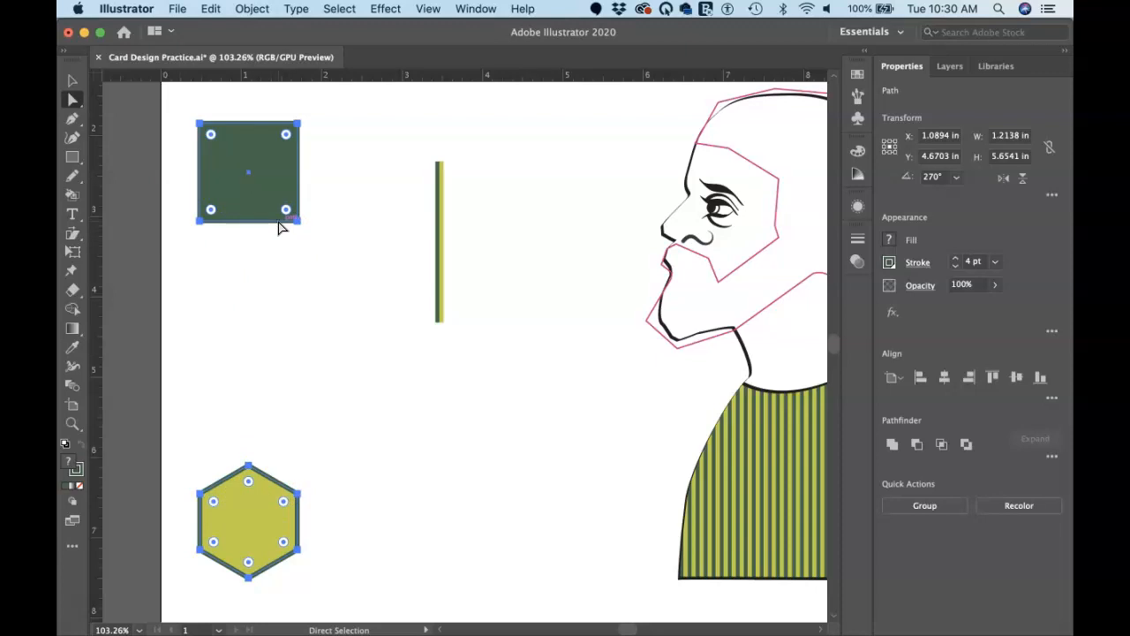
Remove the stroke from the selected square and hexagon and return to the Selection tool
key("x")
key("slash")
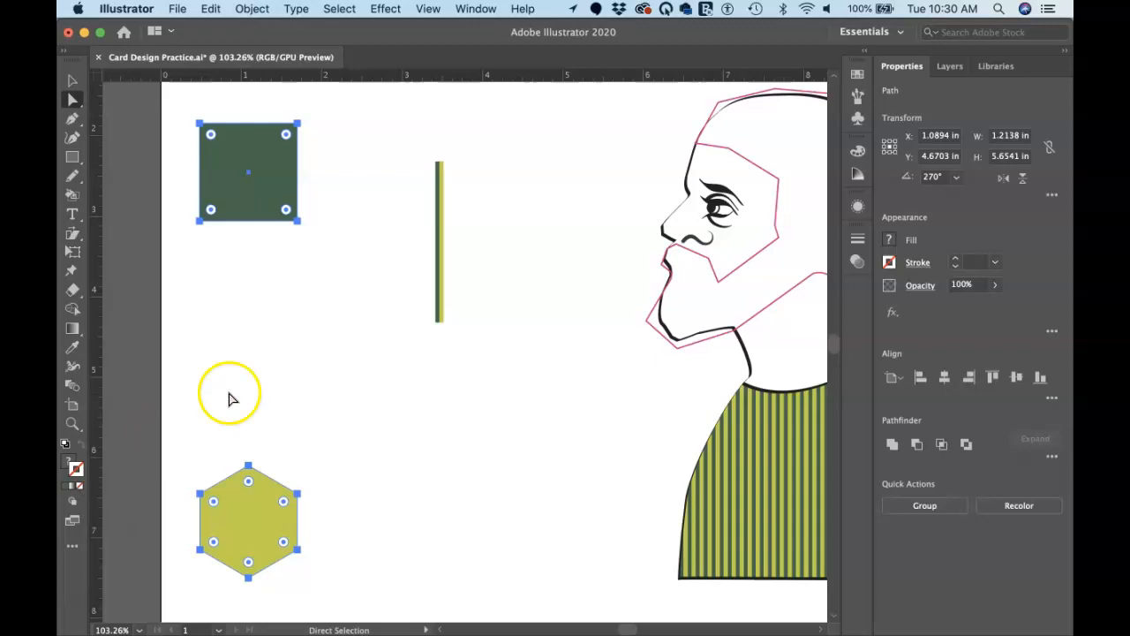
key("v")
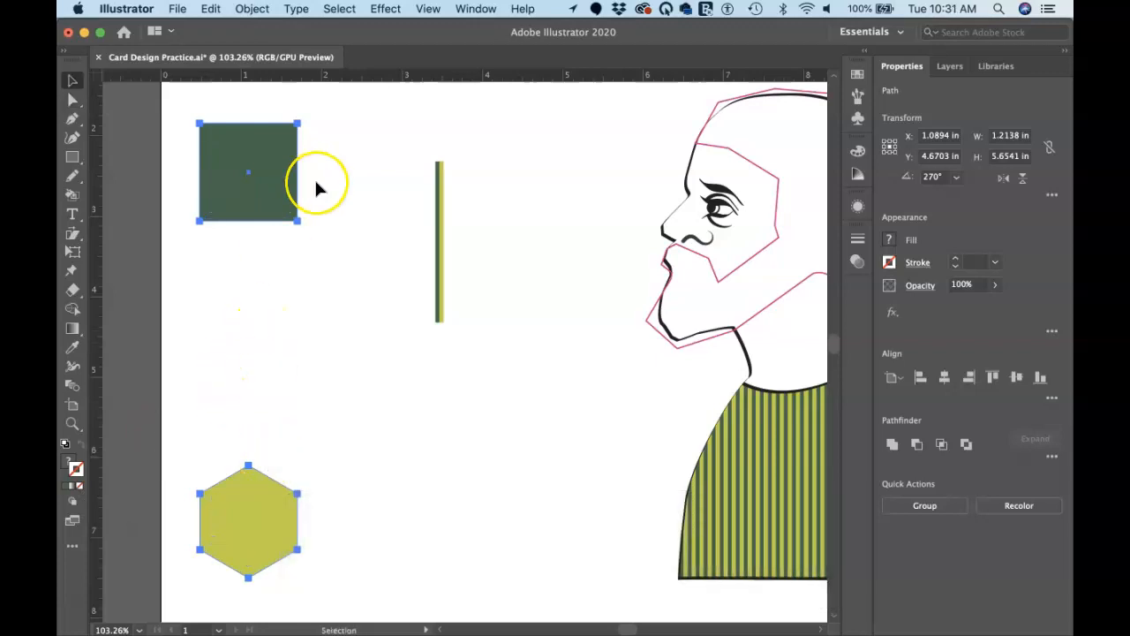
Set the blend spacing for the square and hexagon to Smooth Color
left_click(252, 9)
mouse_move(333, 409)
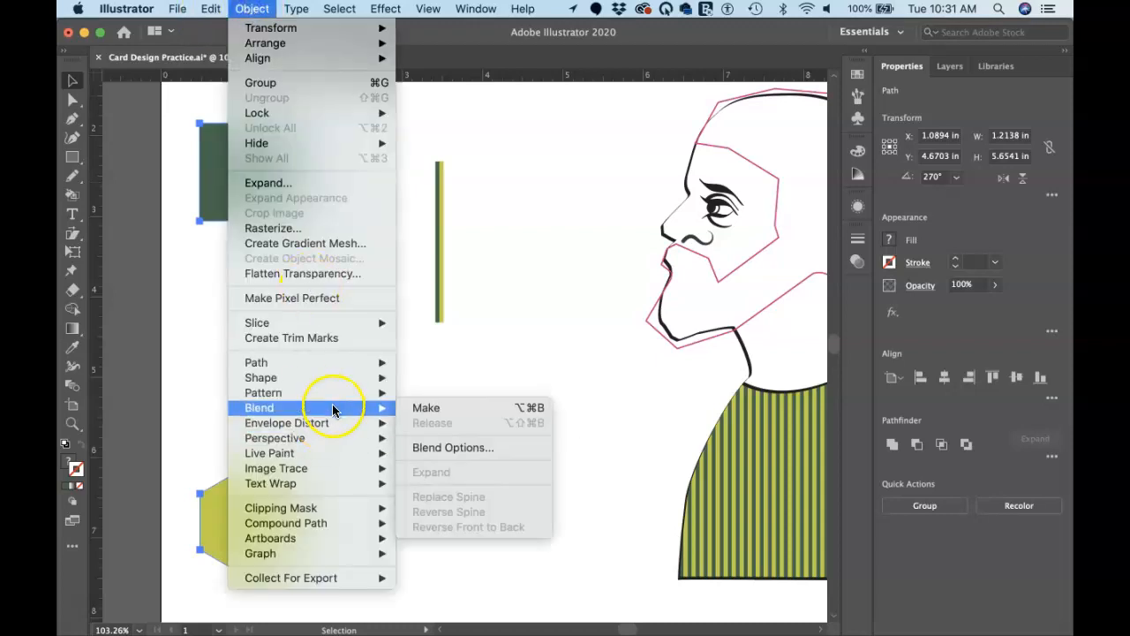
left_click(446, 449)
left_click(539, 141)
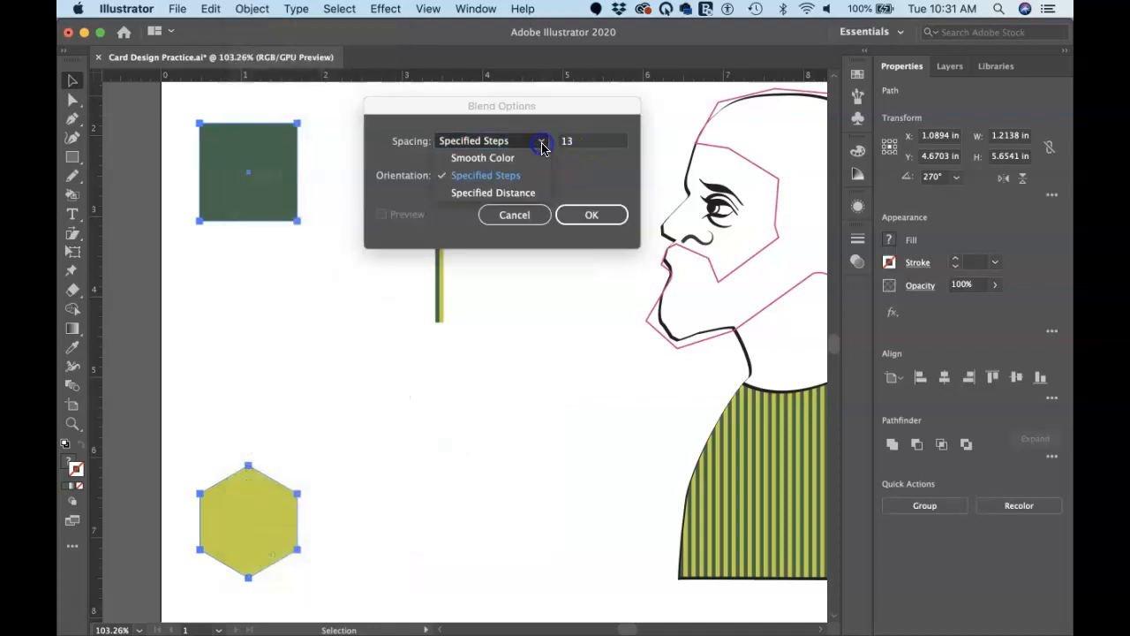
left_click(515, 160)
left_click(592, 215)
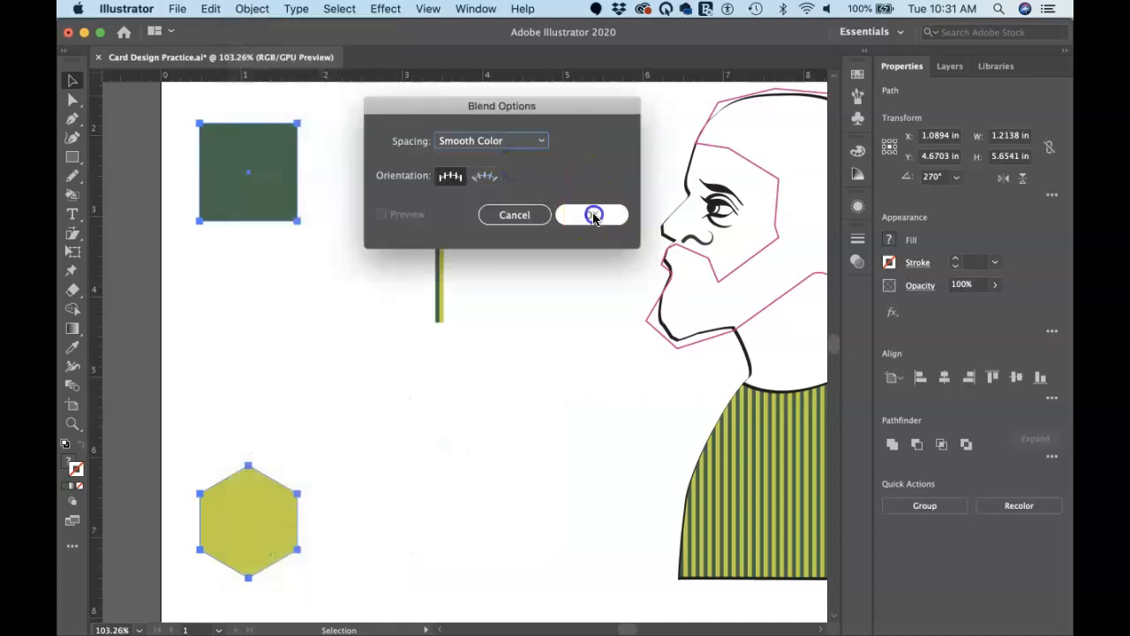
Make a smooth-colour blend between the square and the hexagon and deselect it
left_click(414, 227)
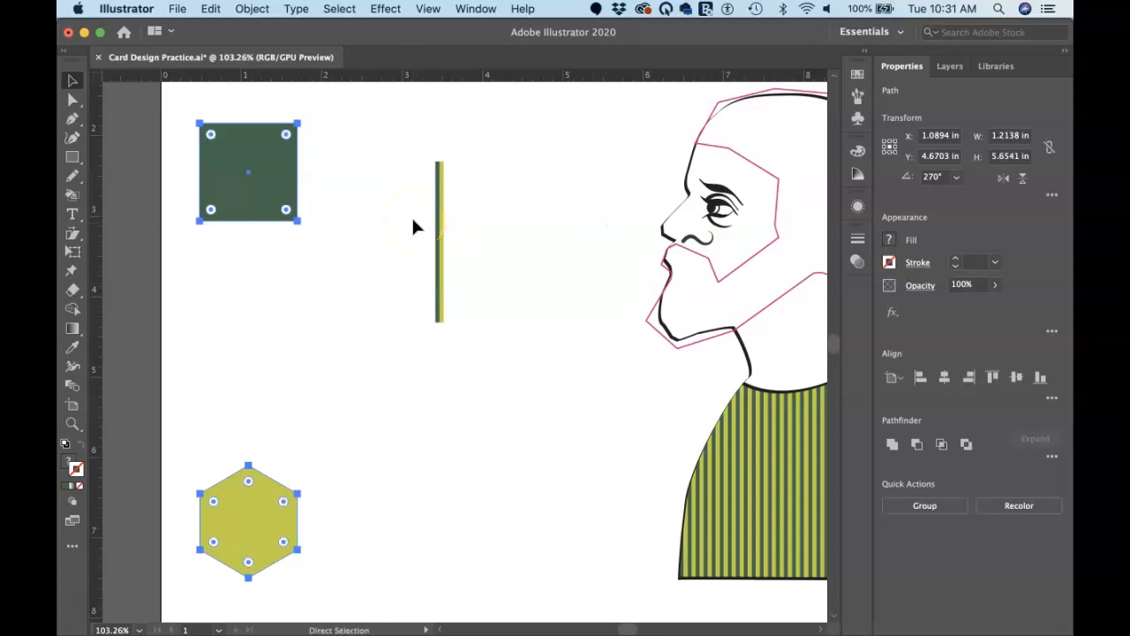
key("alt+super+b")
left_click(382, 229)
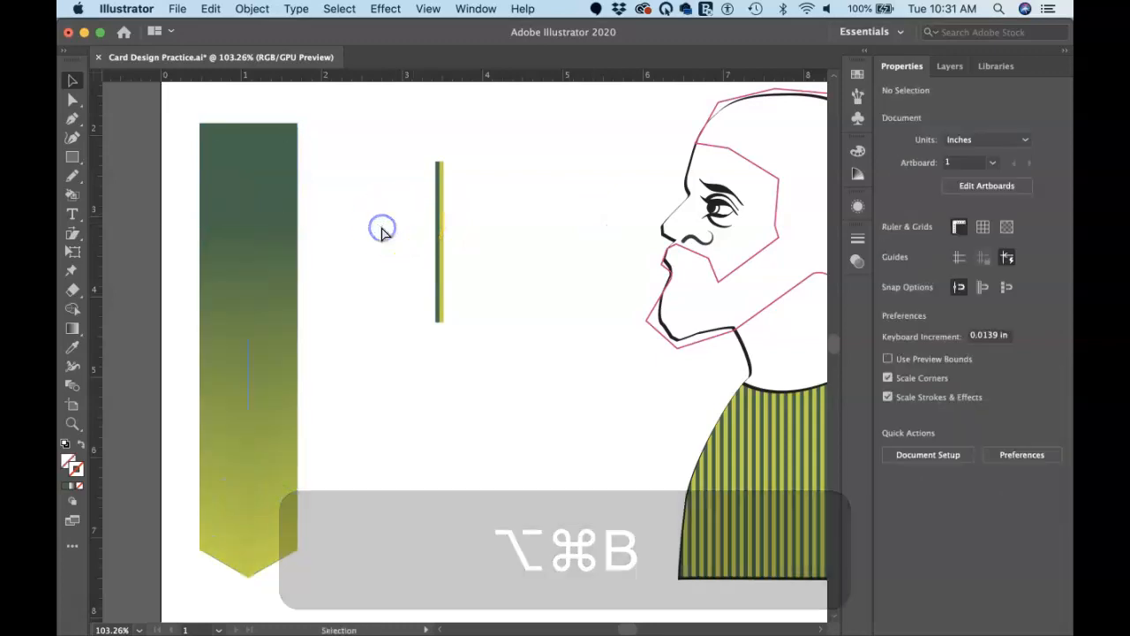
left_click(373, 245)
Try moving the lower anchor of the smooth blend's spine to about X 1.45 in, Y 6.68 in, undo the move and deselect
left_click(252, 535)
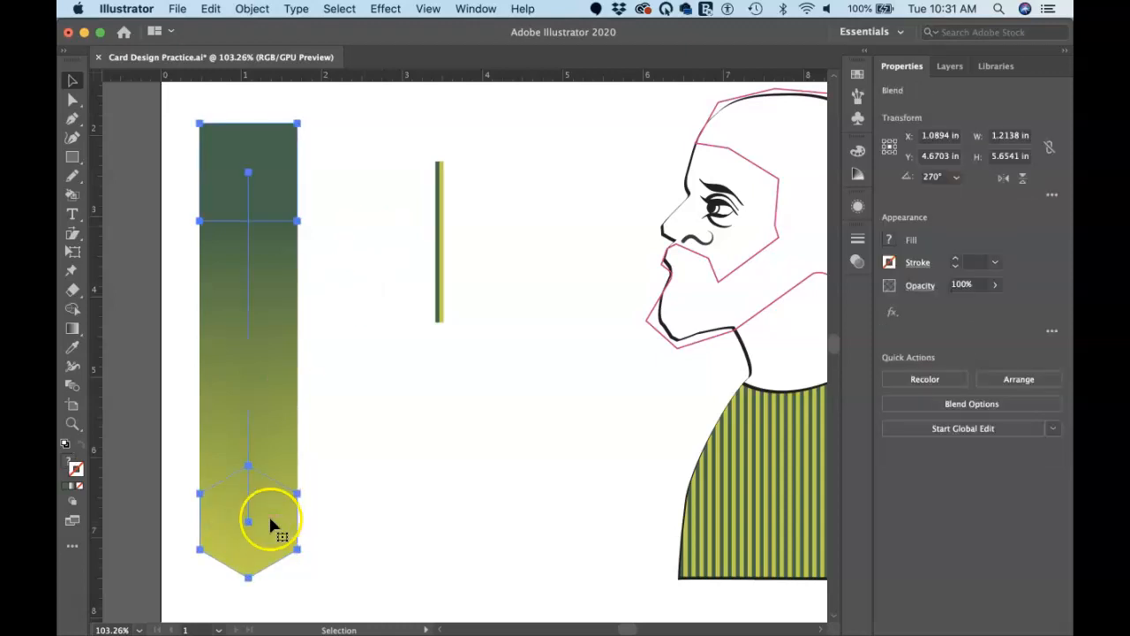
key("a")
left_click(315, 476)
left_click_drag(249, 521, 278, 517)
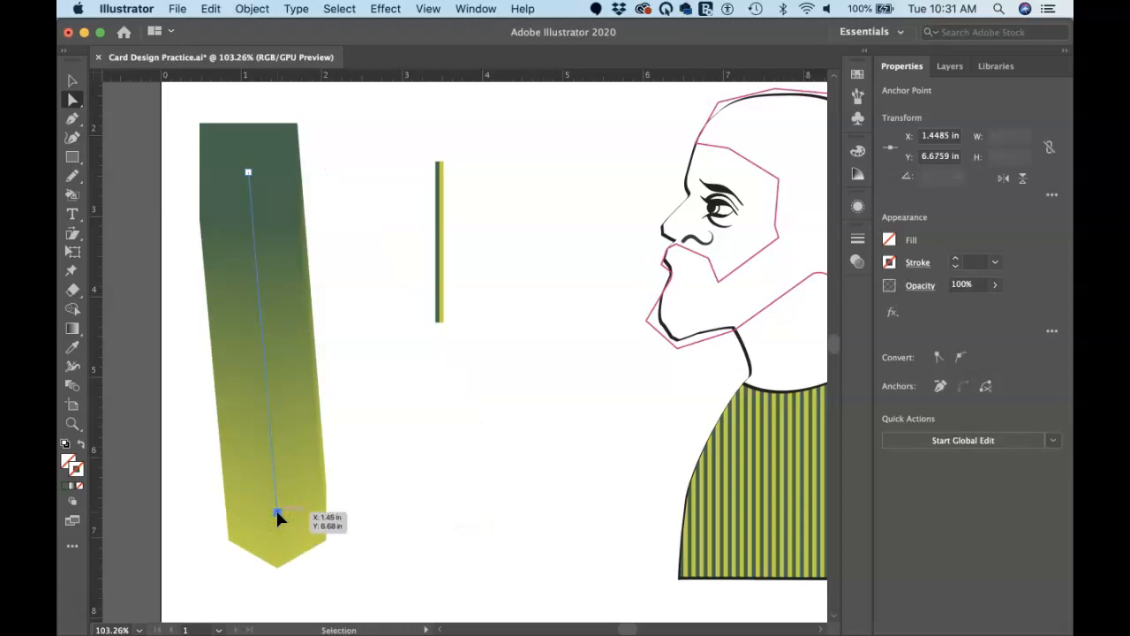
key("super+z")
key("super+z")
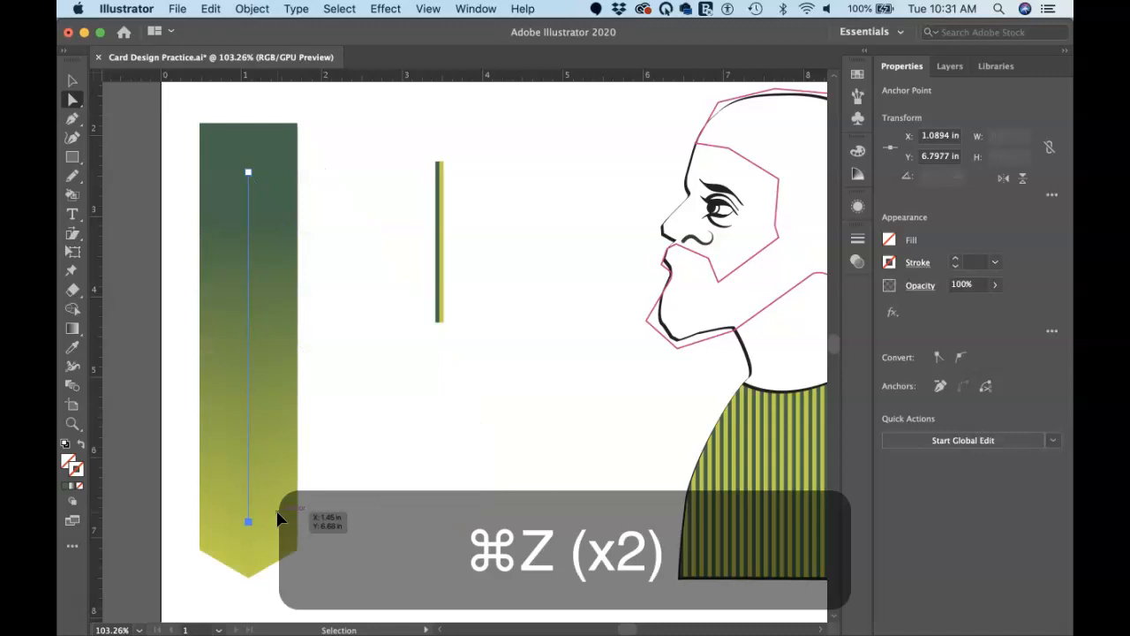
left_click(396, 387)
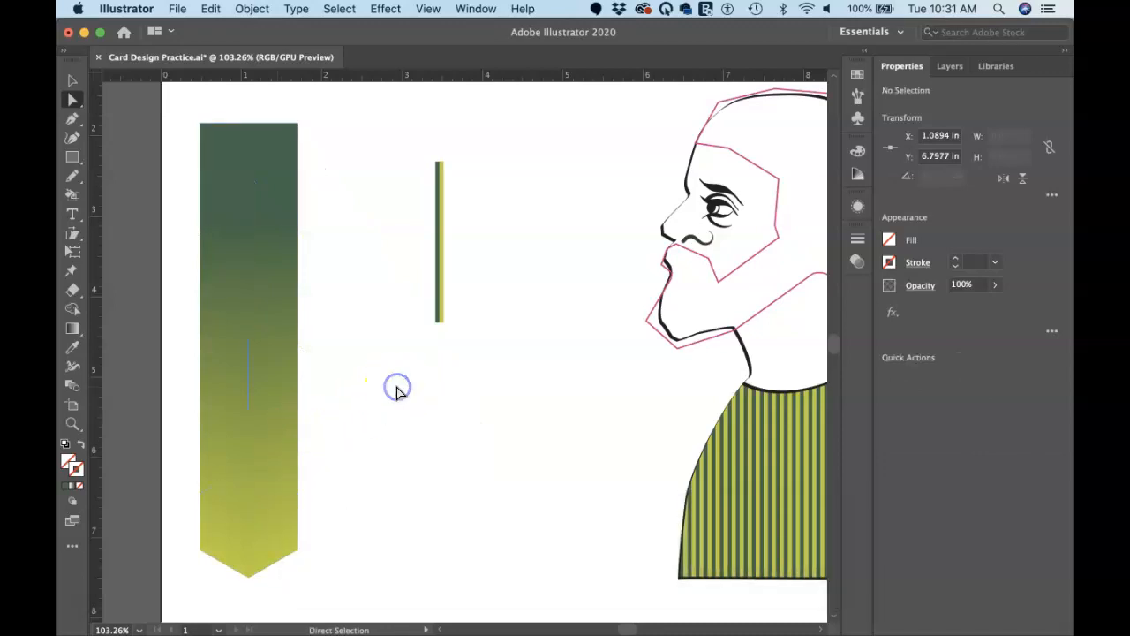
Move the grouped two-colour bar down and away from the man's face to about X 3.03 in, Y 4.06 in
scroll(397, 391, "right", 5)
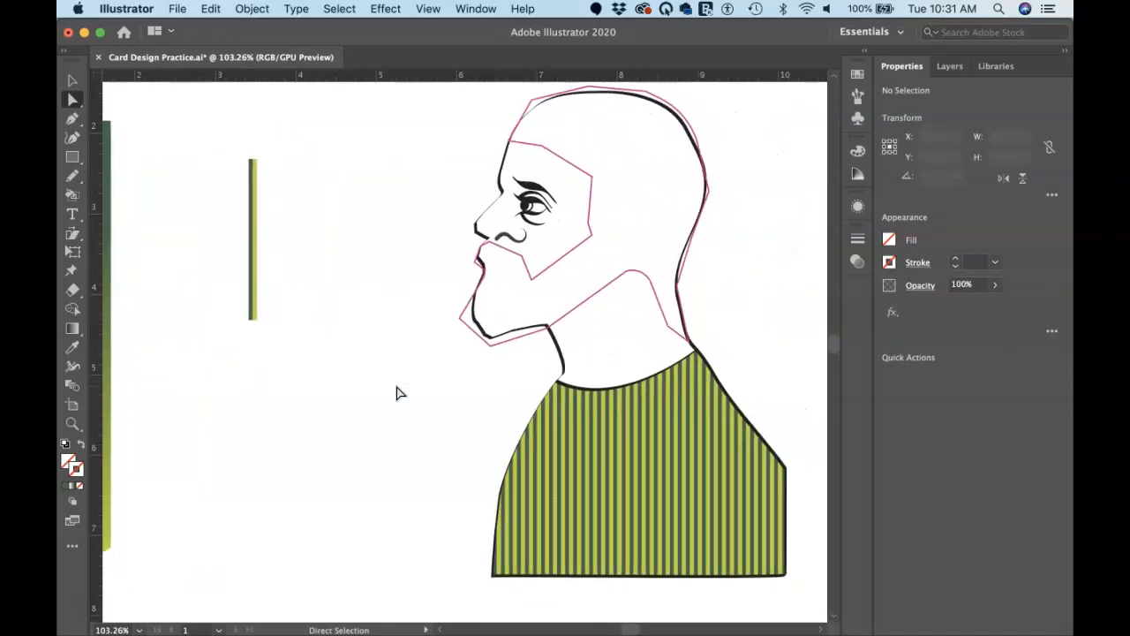
scroll(397, 393, "right", 2)
scroll(396, 393, "up", 1)
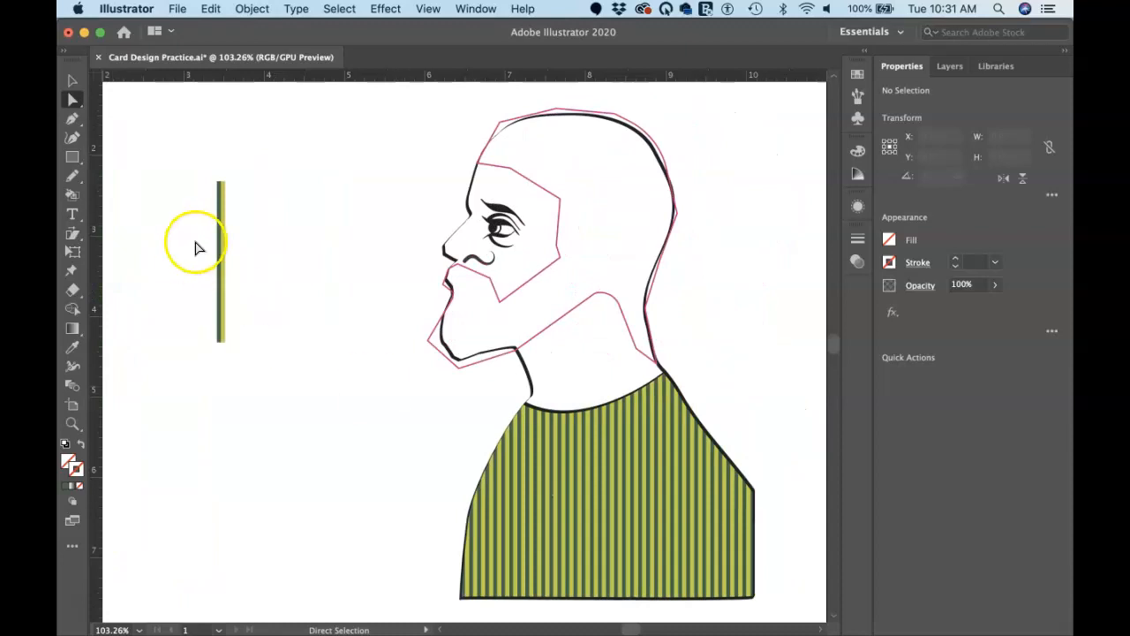
key("v")
left_click_drag(203, 233, 185, 308)
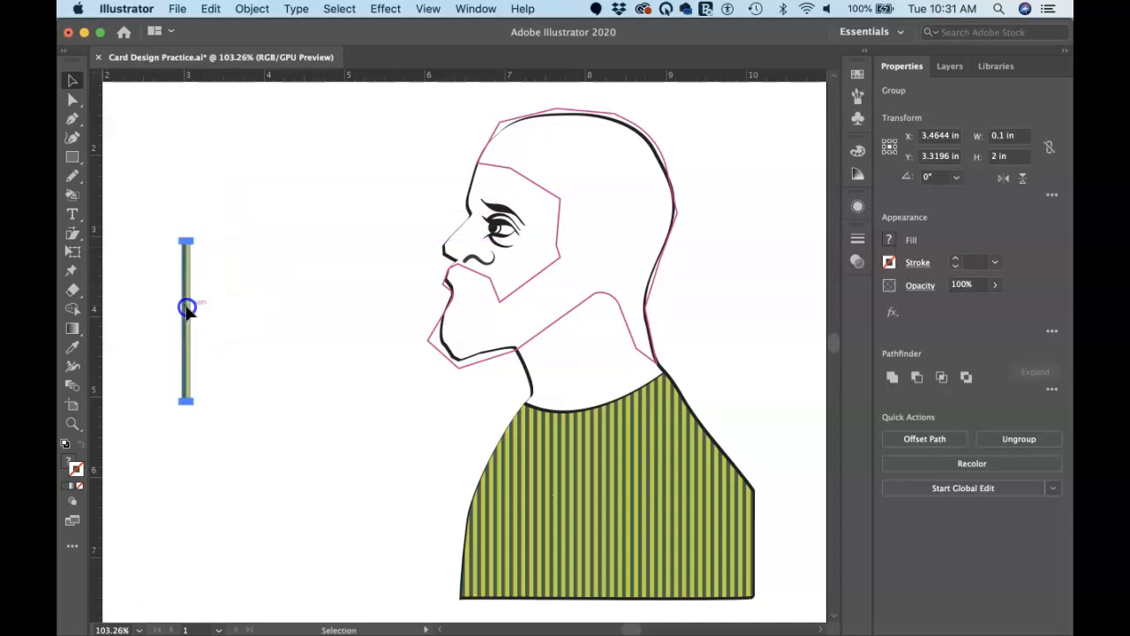
Draw a 1 in by 1 in square beside the two-colour bar, with the width and height proportions linked
scroll(187, 307, "up", 5)
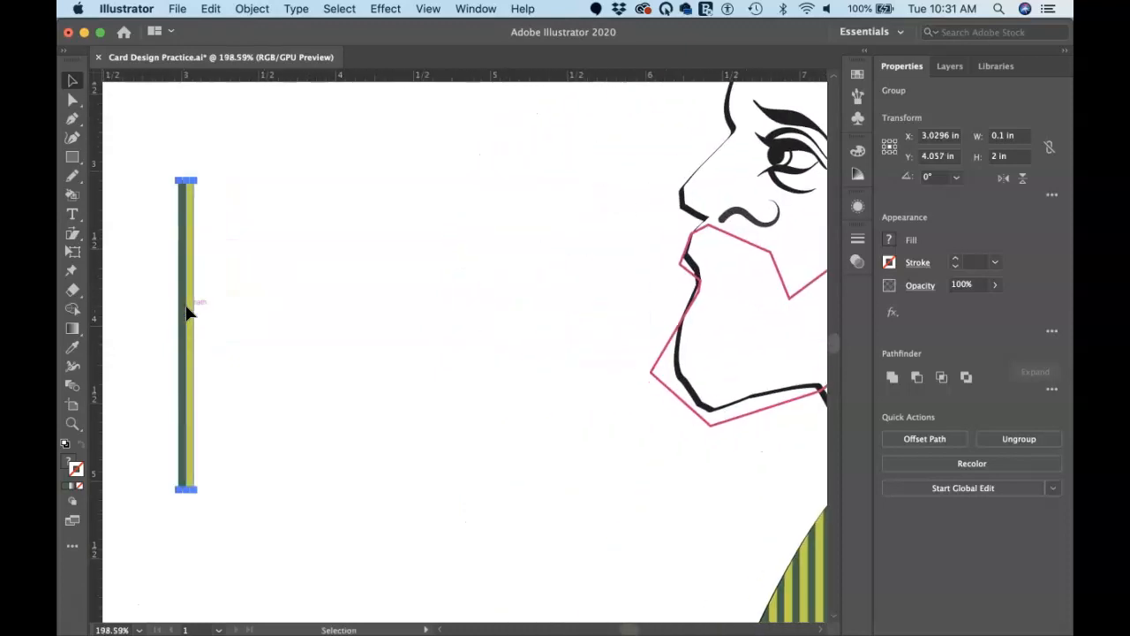
scroll(187, 309, "up", 2)
scroll(187, 309, "left", 2)
scroll(187, 309, "up", 1)
scroll(188, 309, "right", 1)
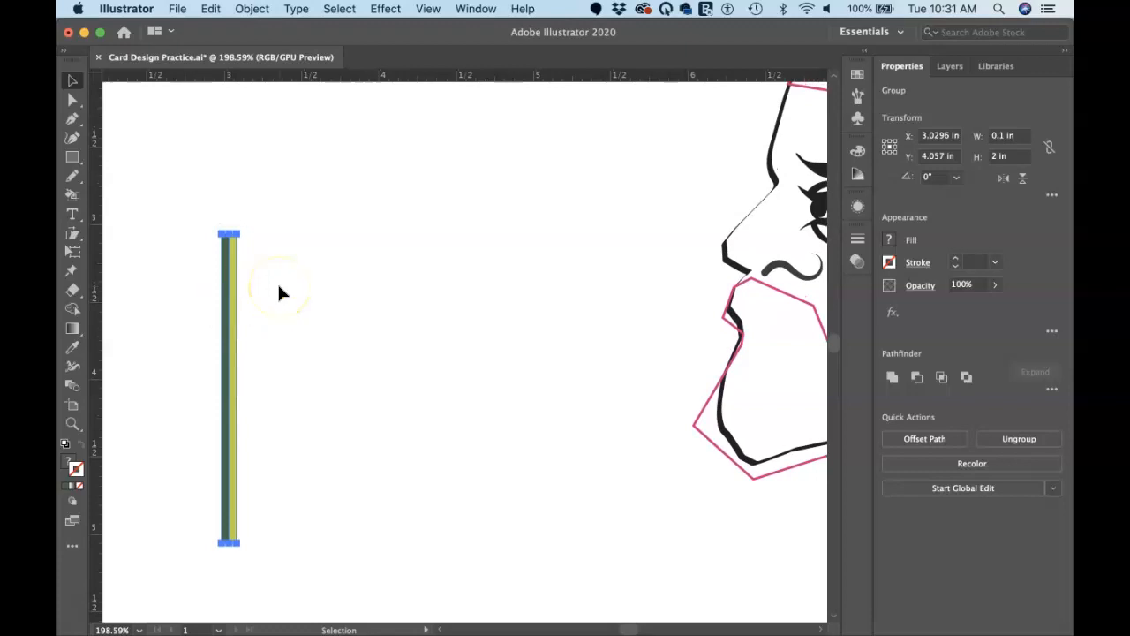
key("m")
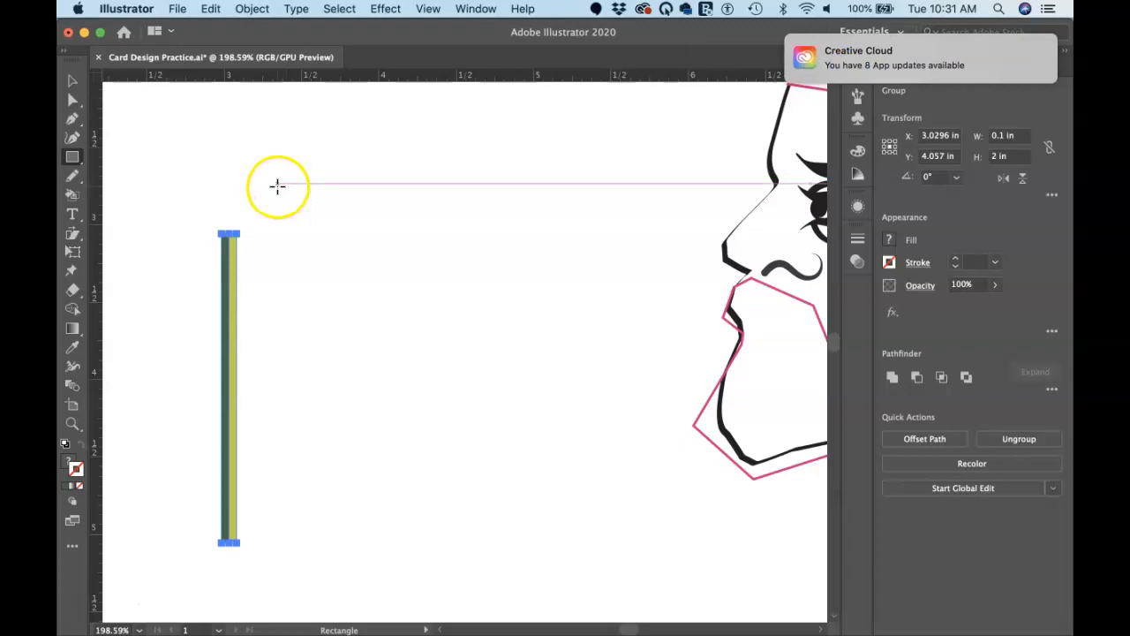
left_click(278, 186)
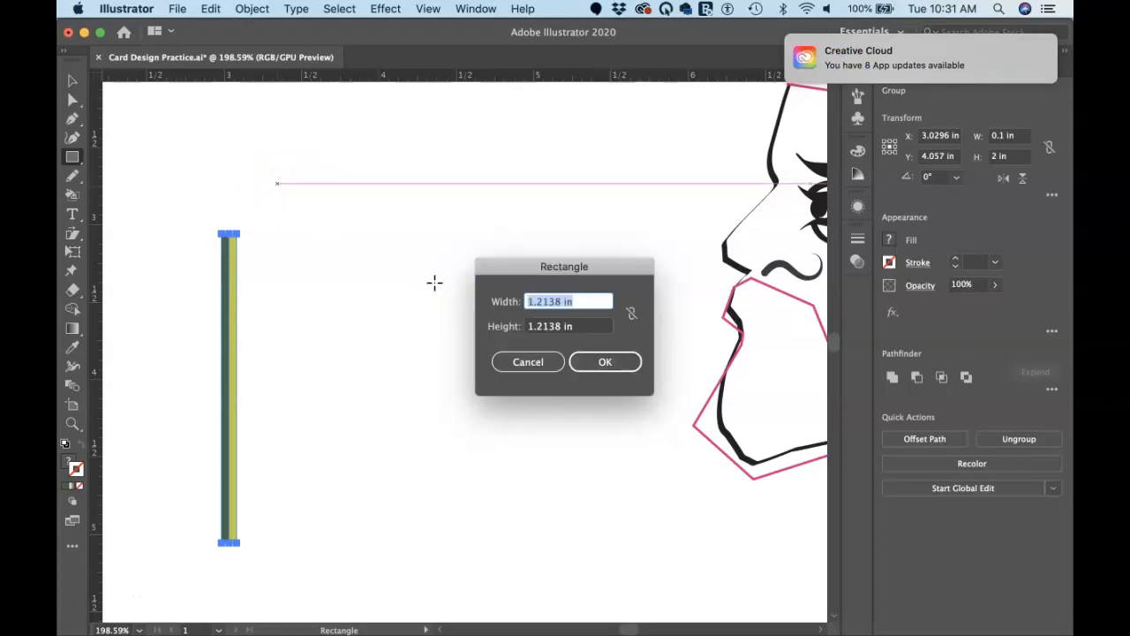
left_click(630, 313)
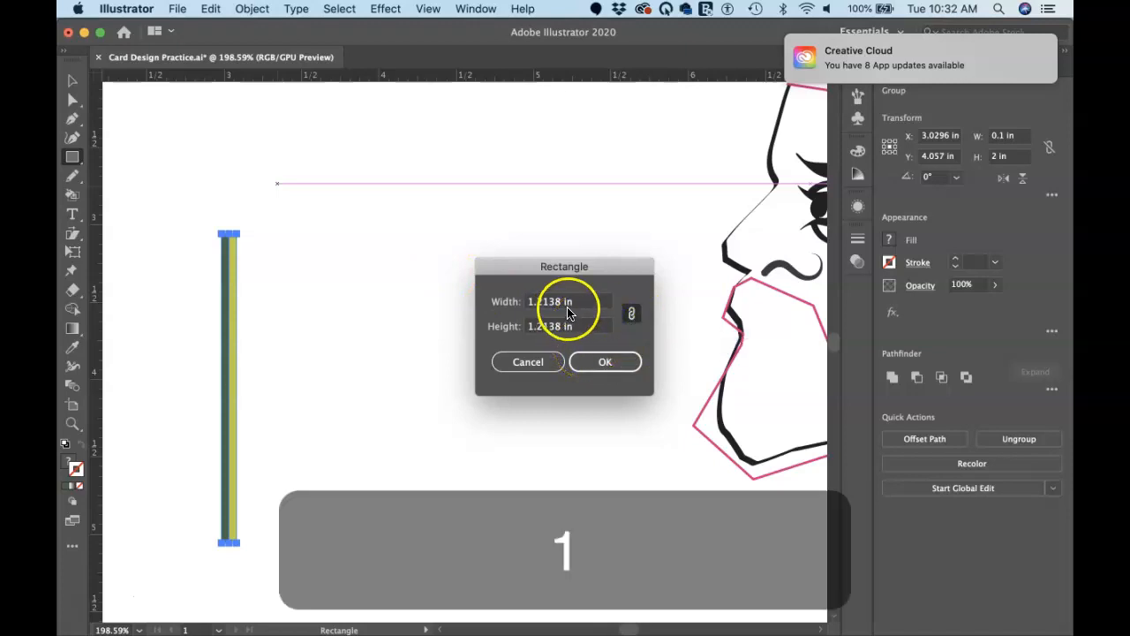
double_click(567, 306)
type("1in")
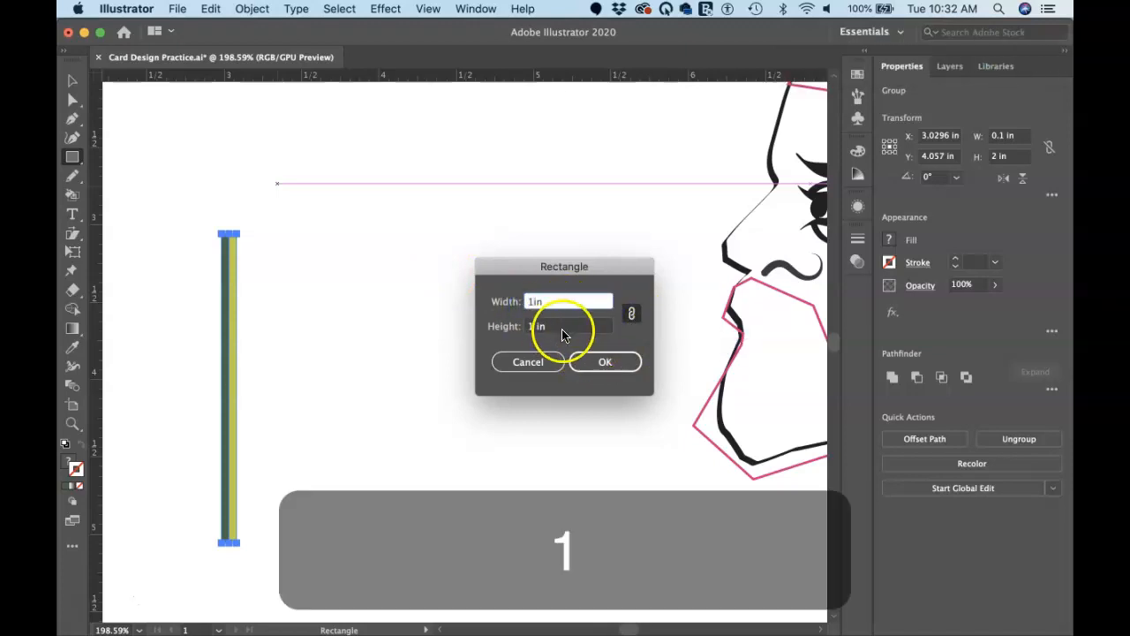
left_click(590, 362)
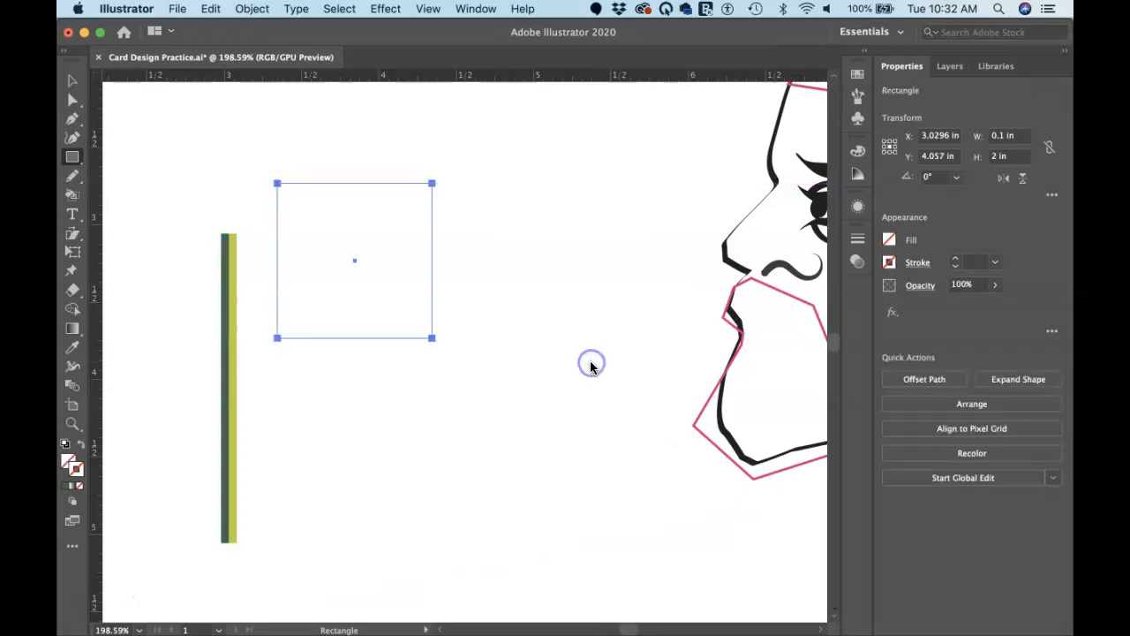
Give the square the default white fill and 1 pt black stroke and move it to about X 4.10 in, Y 3.69 in
key("d")
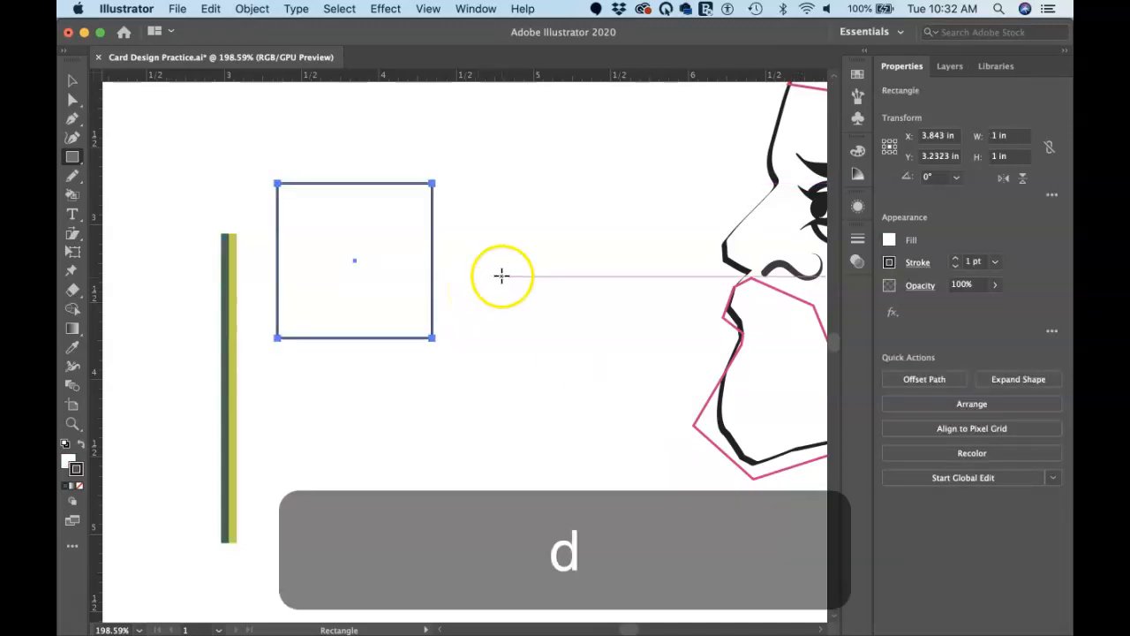
key("v")
left_click(503, 276)
left_click_drag(403, 274, 442, 349)
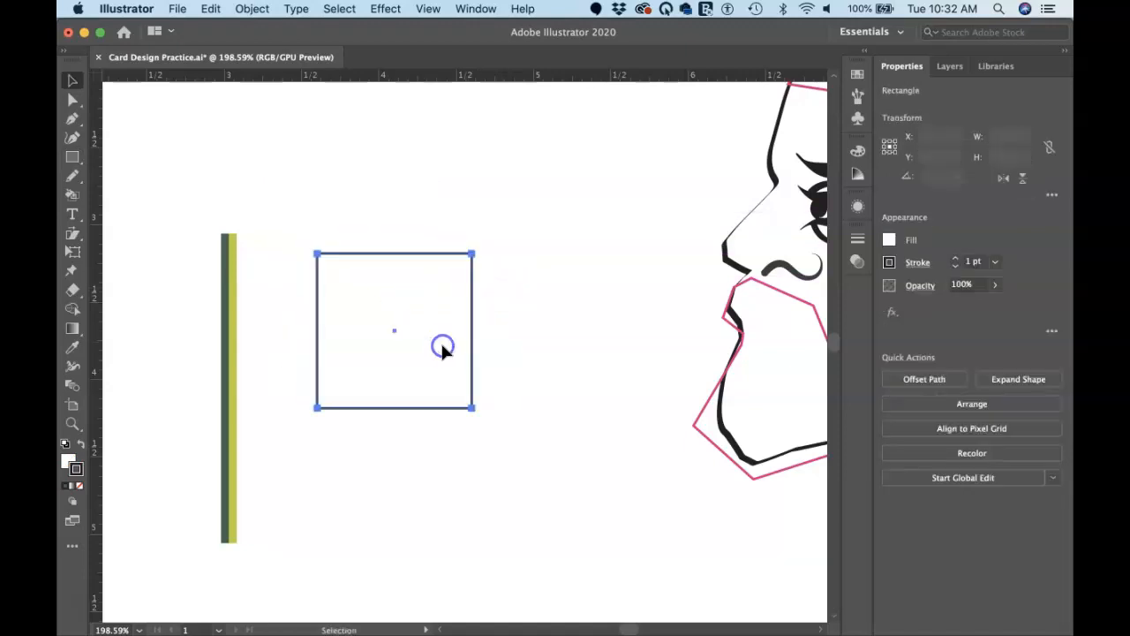
Rotate the grouped two-colour bar to 45° and move it near the square at about X 3.51 in, Y 4.26 in
left_click(231, 444)
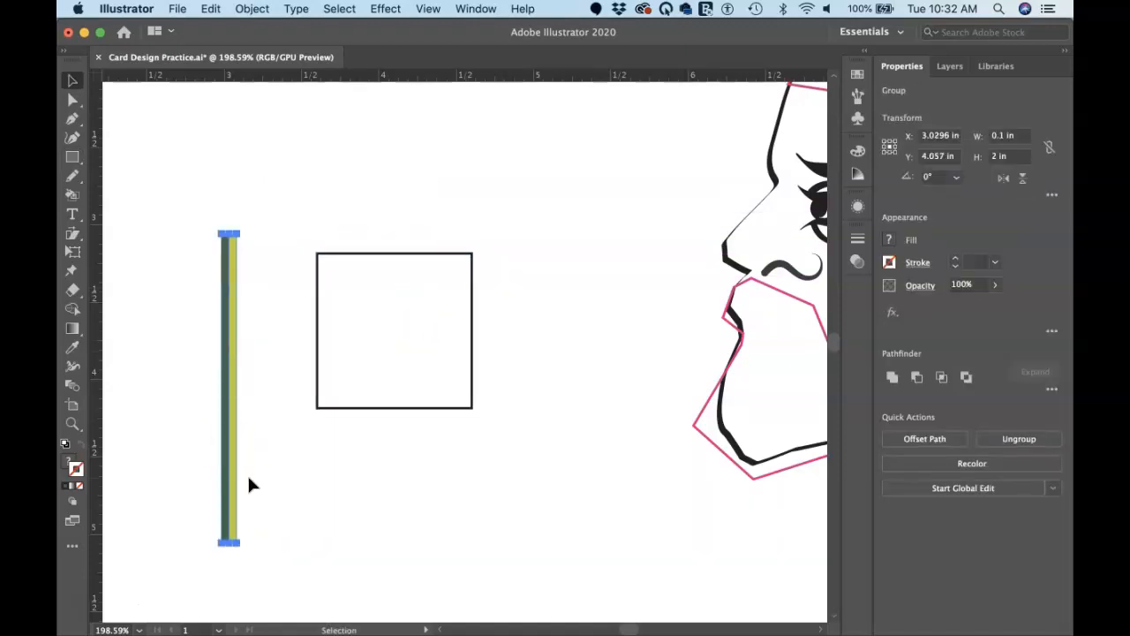
key("r")
left_click_drag(265, 484, 308, 436)
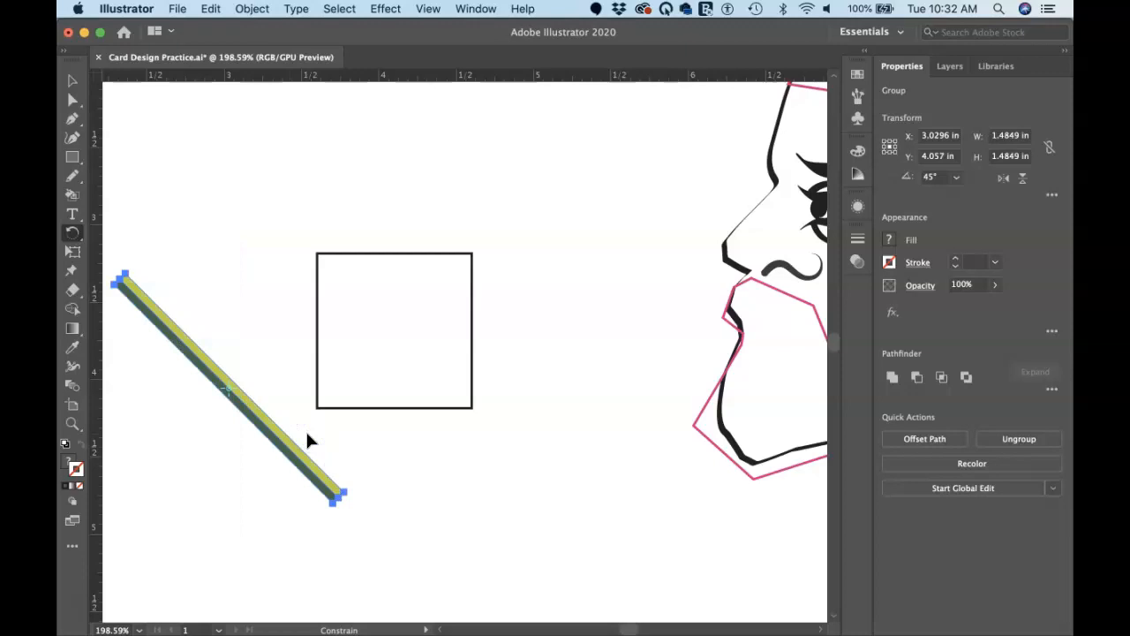
left_click(290, 441)
left_click_drag(284, 446, 356, 475)
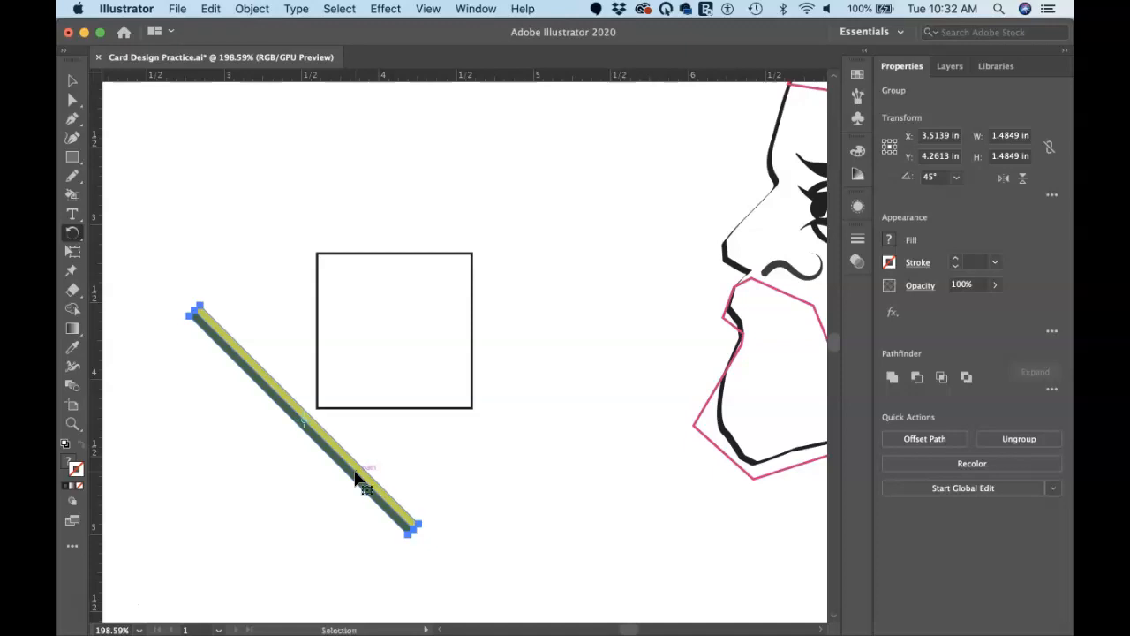
In outline view, move the diagonal bar over the square's lower-left corner, to about X 3.60 in, Y 4.15 in
key("super+y")
key("v")
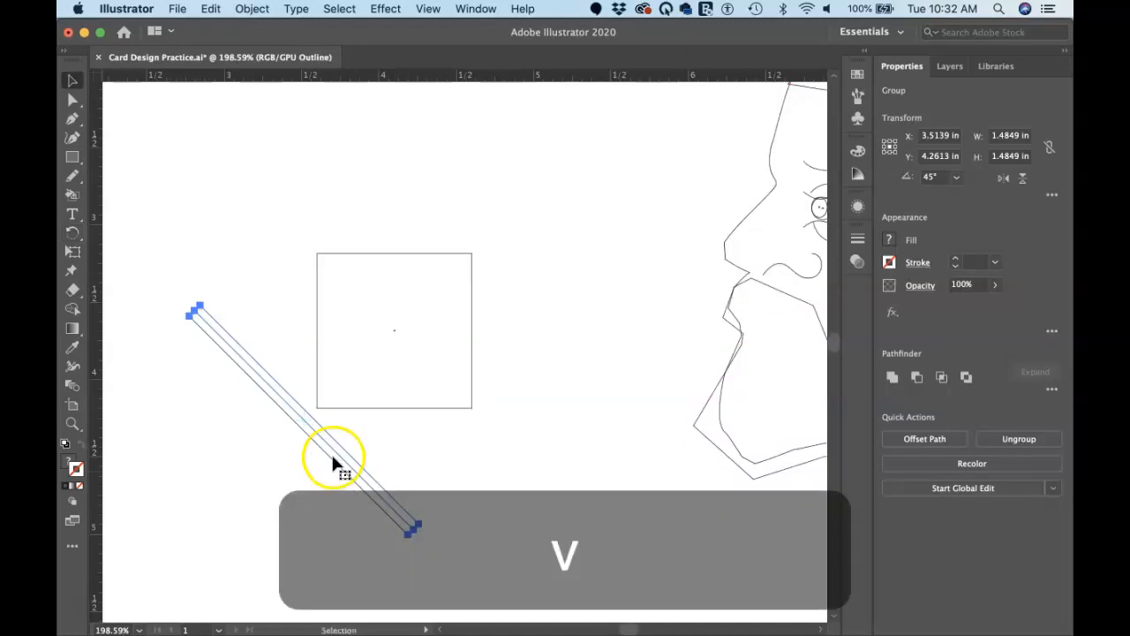
scroll(328, 426, "up", 3)
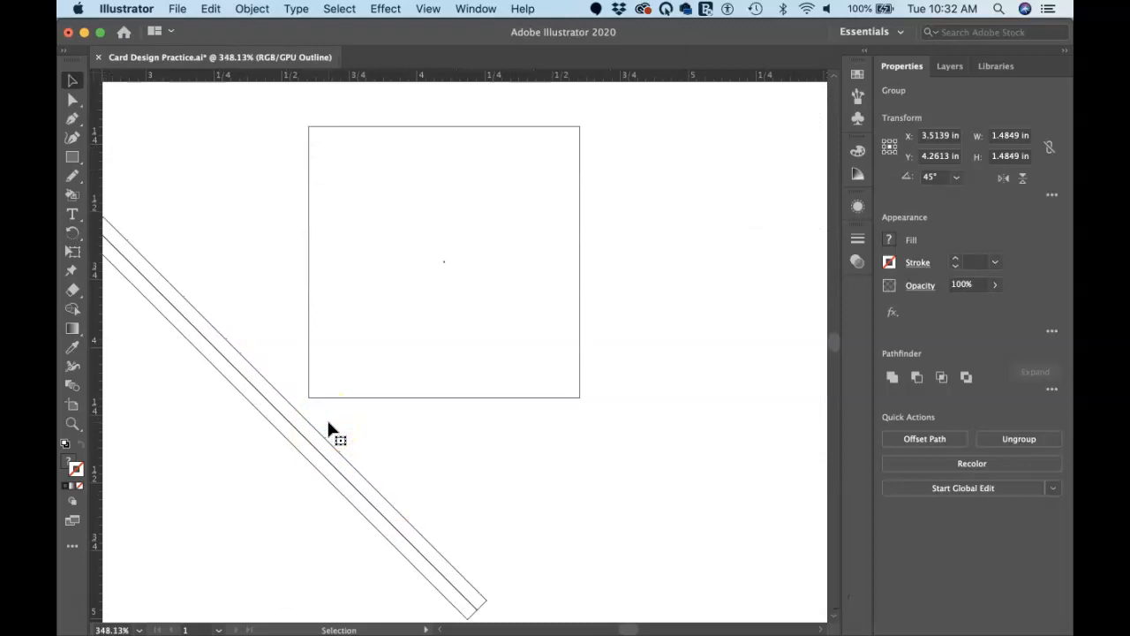
left_click(312, 439)
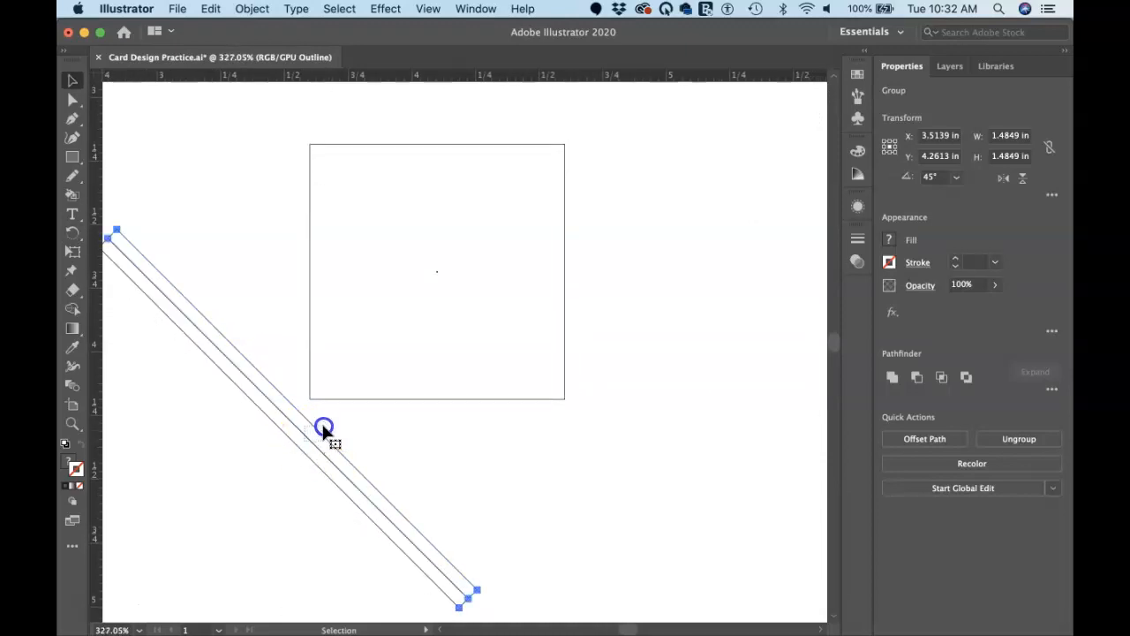
left_click_drag(330, 435, 370, 385)
left_click(359, 372)
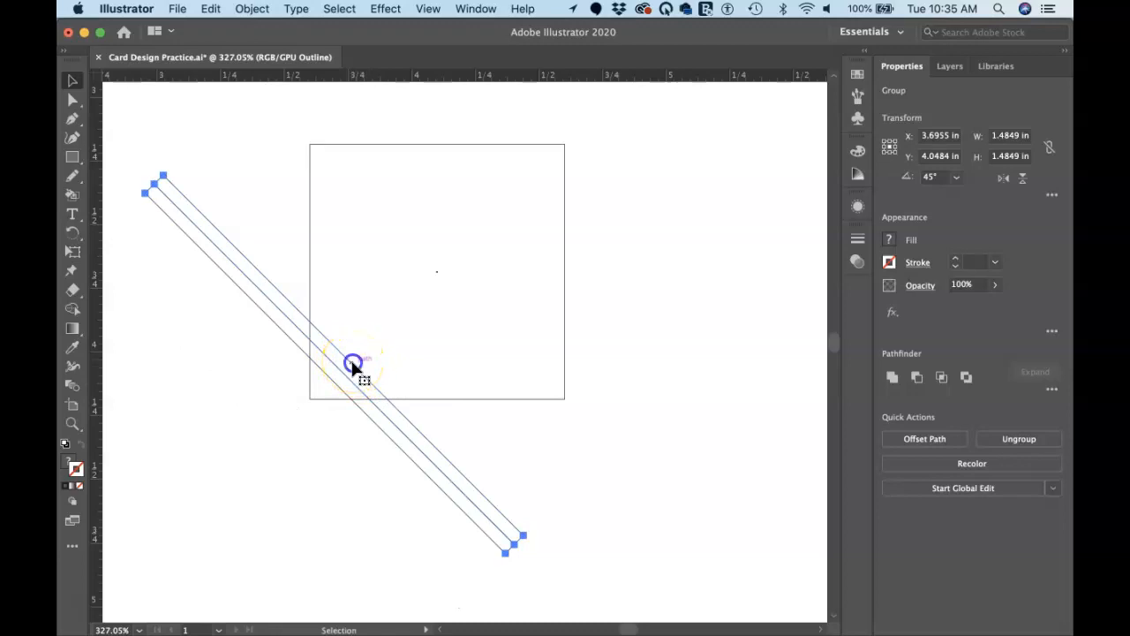
left_click_drag(352, 365, 323, 409)
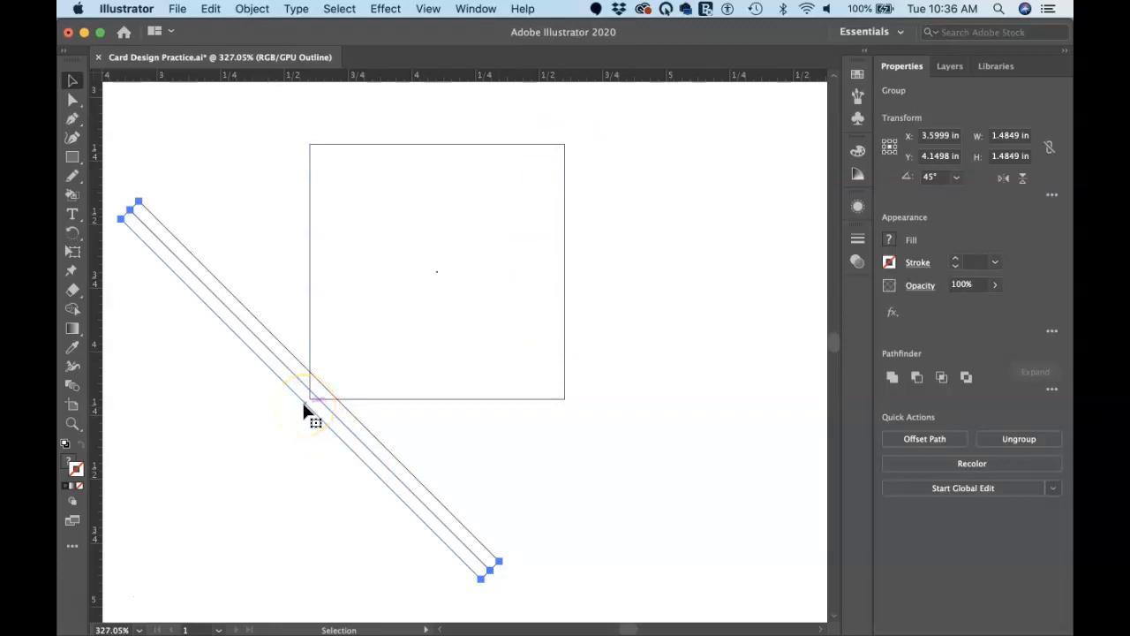
Duplicate the diagonal bar to the square's upper-right corner at about X 4.60 in, Y 3.15 in, and return to preview view
left_click_drag(306, 404, 558, 152)
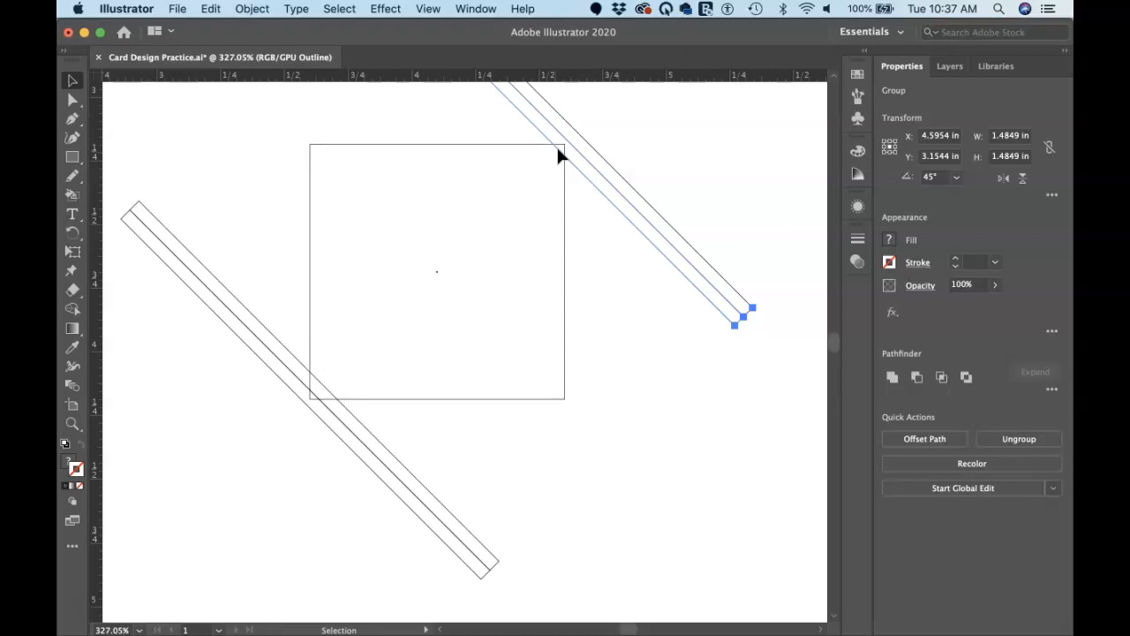
left_click_drag(558, 148, 316, 395)
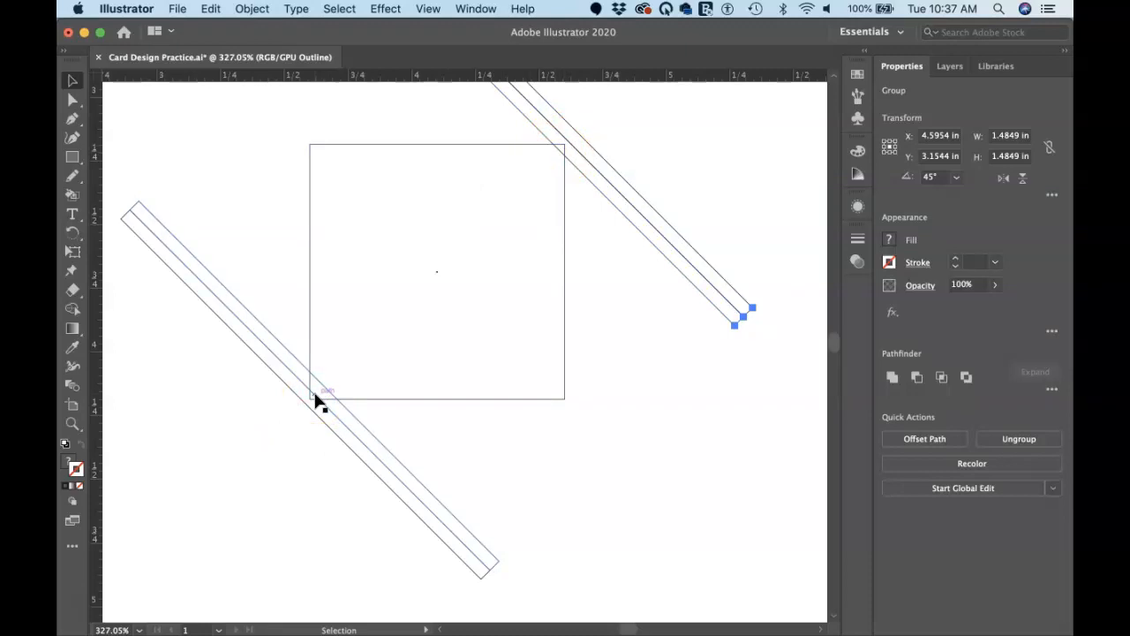
left_click(313, 399, "alt+super")
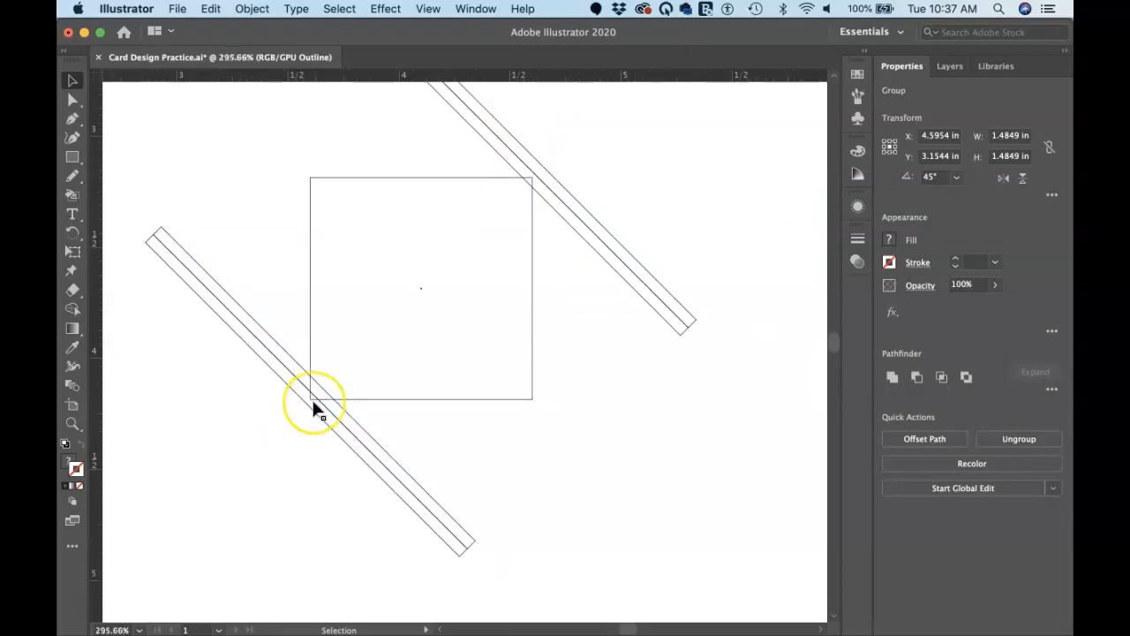
scroll(313, 401, "up", 3)
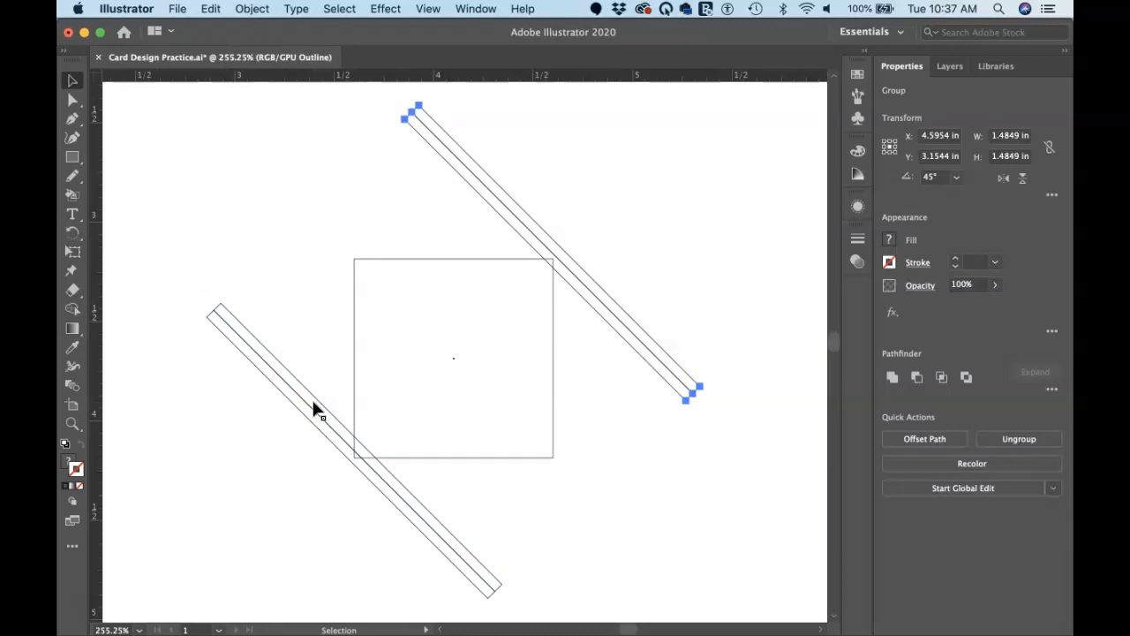
key("super+y")
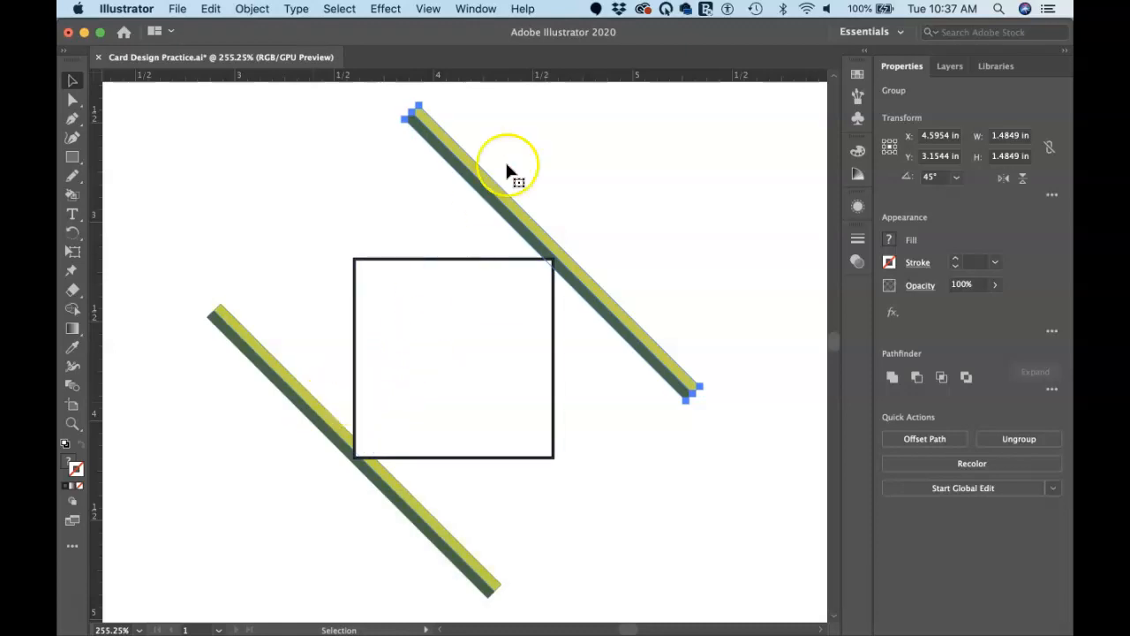
Send the 1 in square to the back, behind the two diagonal bars
left_click(272, 379, "shift")
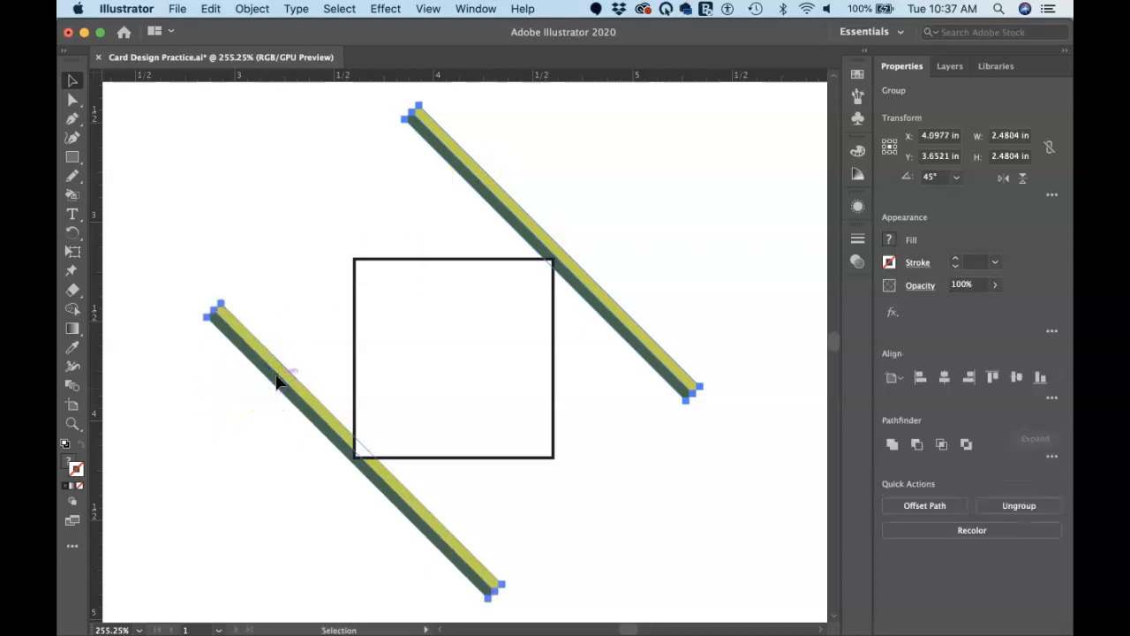
left_click(451, 320)
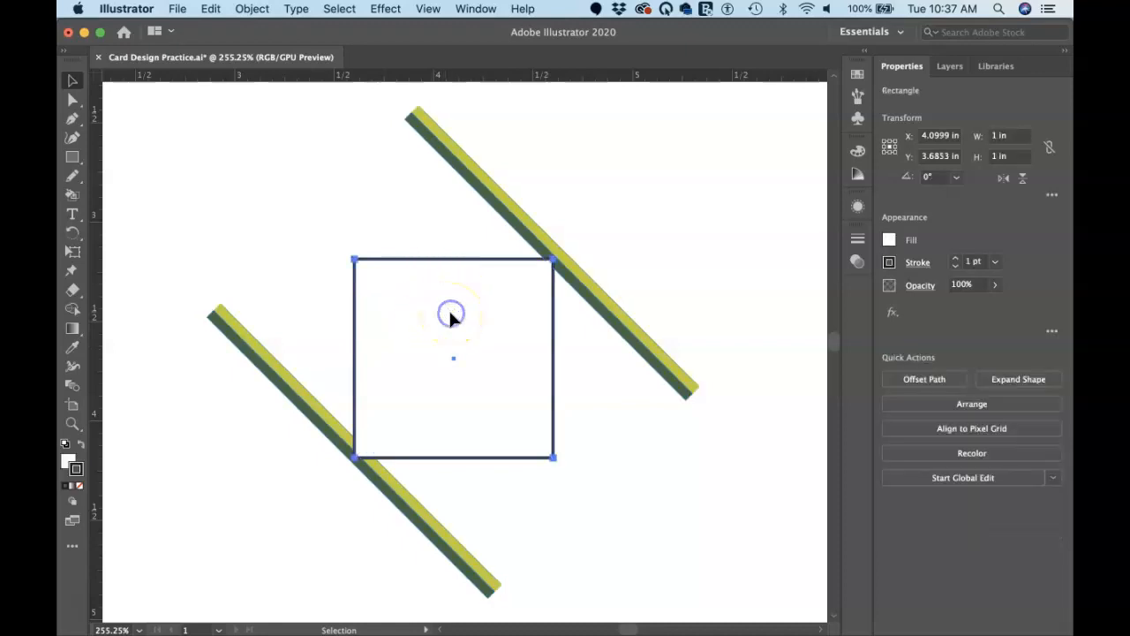
key("shift+super+bracketleft")
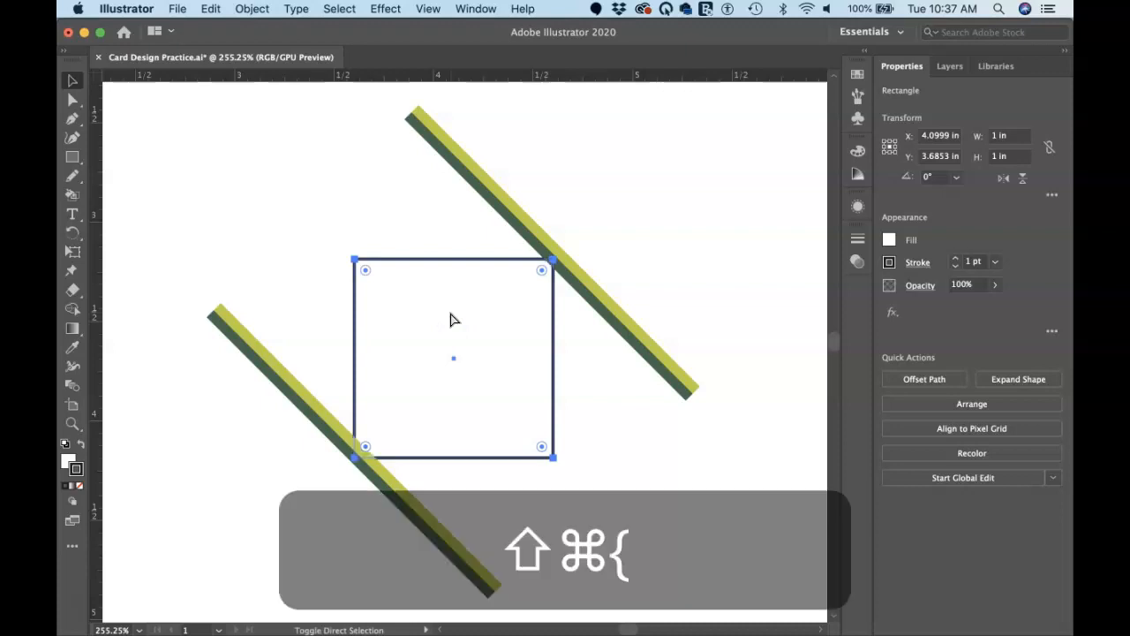
left_click(395, 270)
Set the blend options for the two diagonal bars to Specified Steps with 10 steps
left_click(288, 389)
left_click(480, 195, "shift")
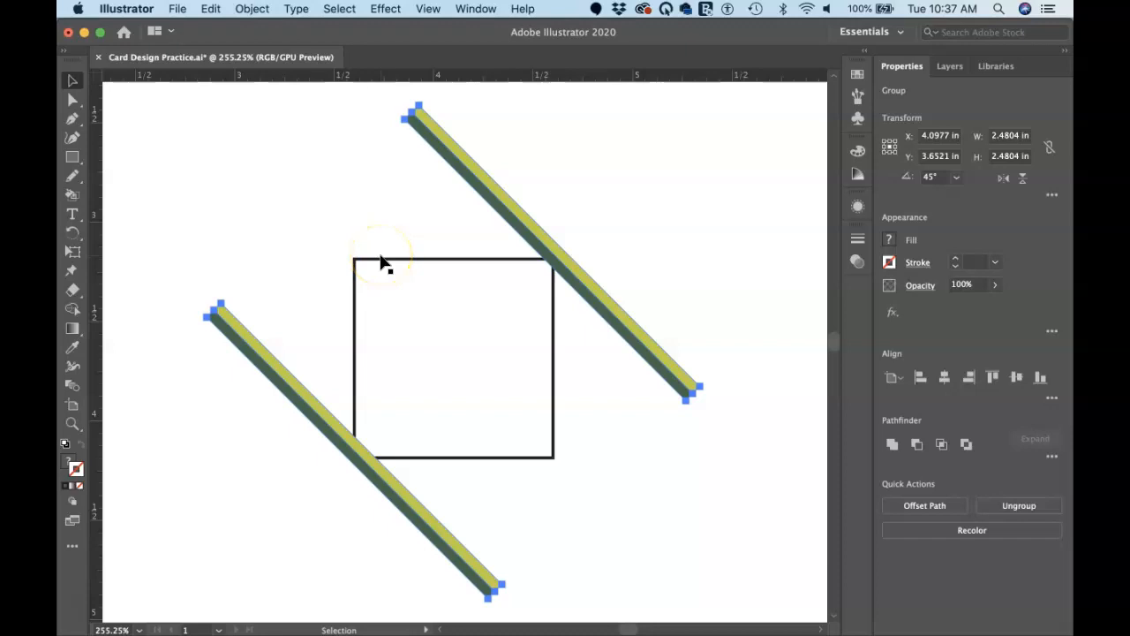
left_click(252, 8)
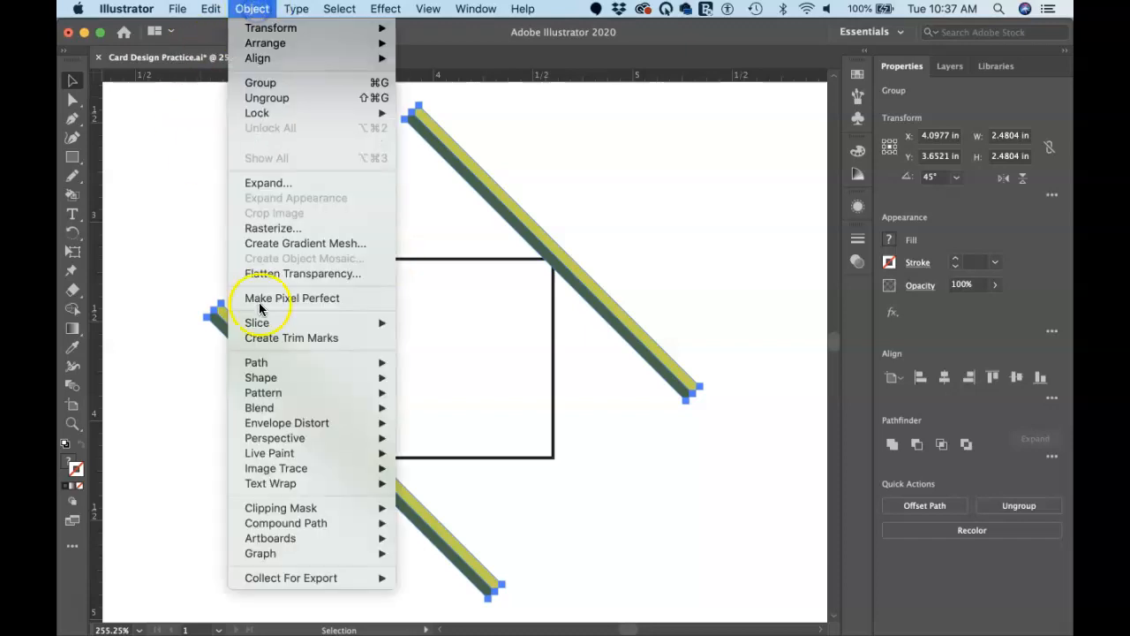
mouse_move(282, 412)
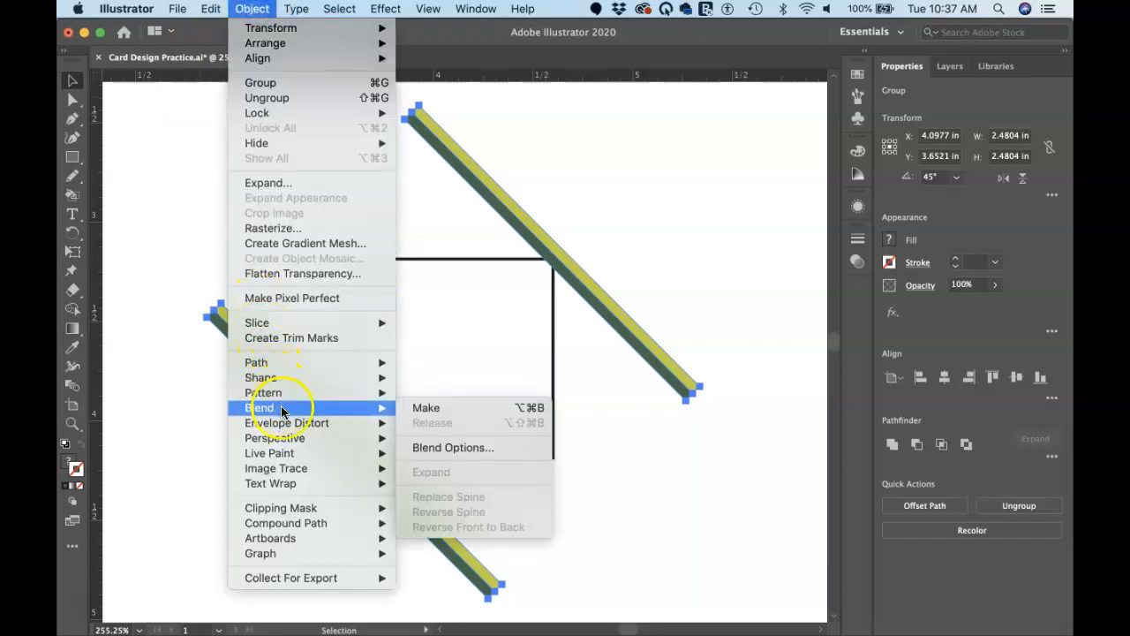
left_click(435, 447)
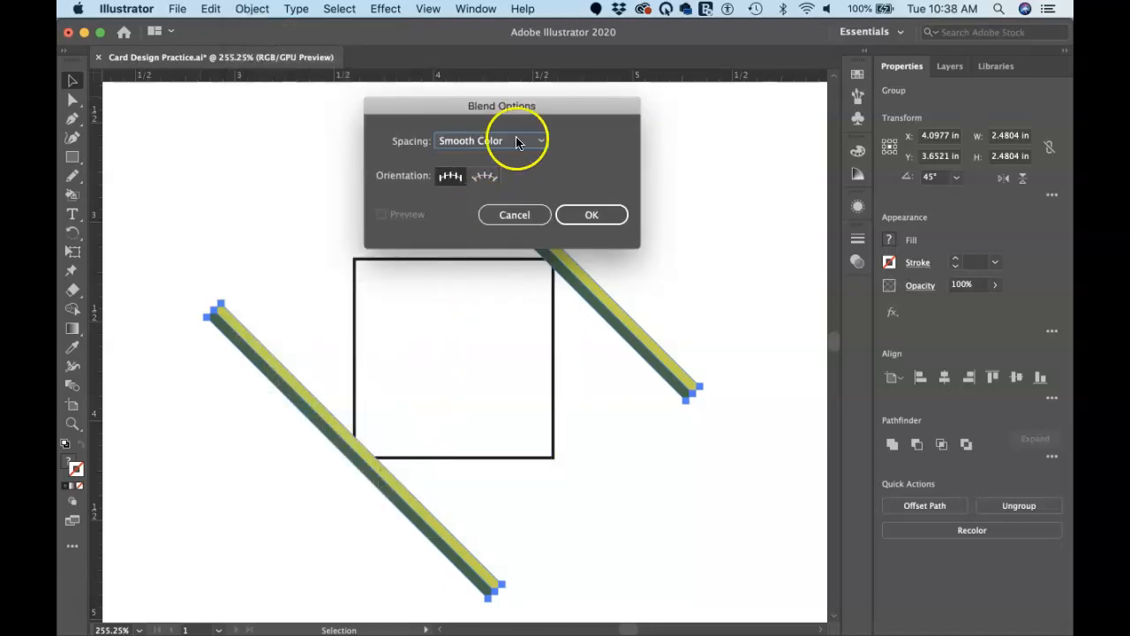
left_click(541, 141)
left_click(522, 171)
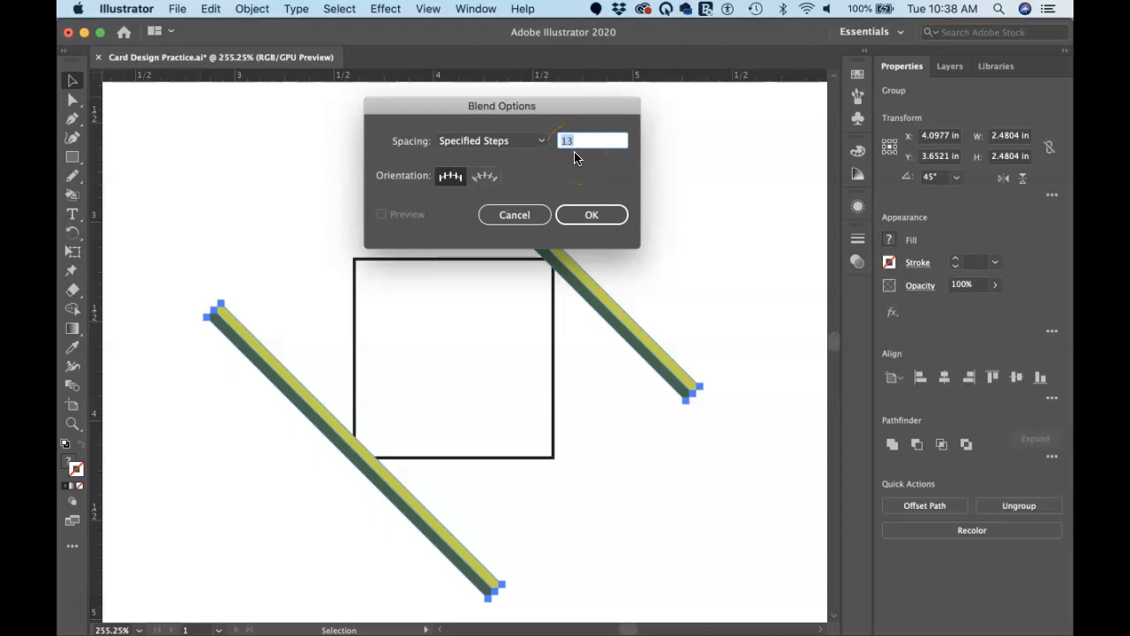
type("10")
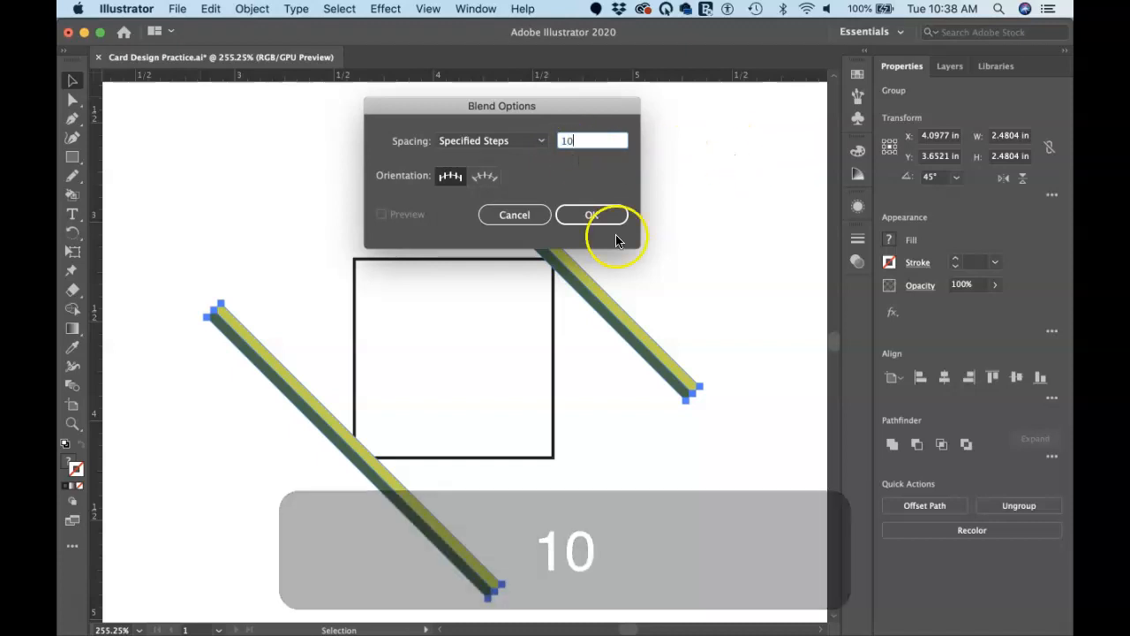
left_click(594, 217)
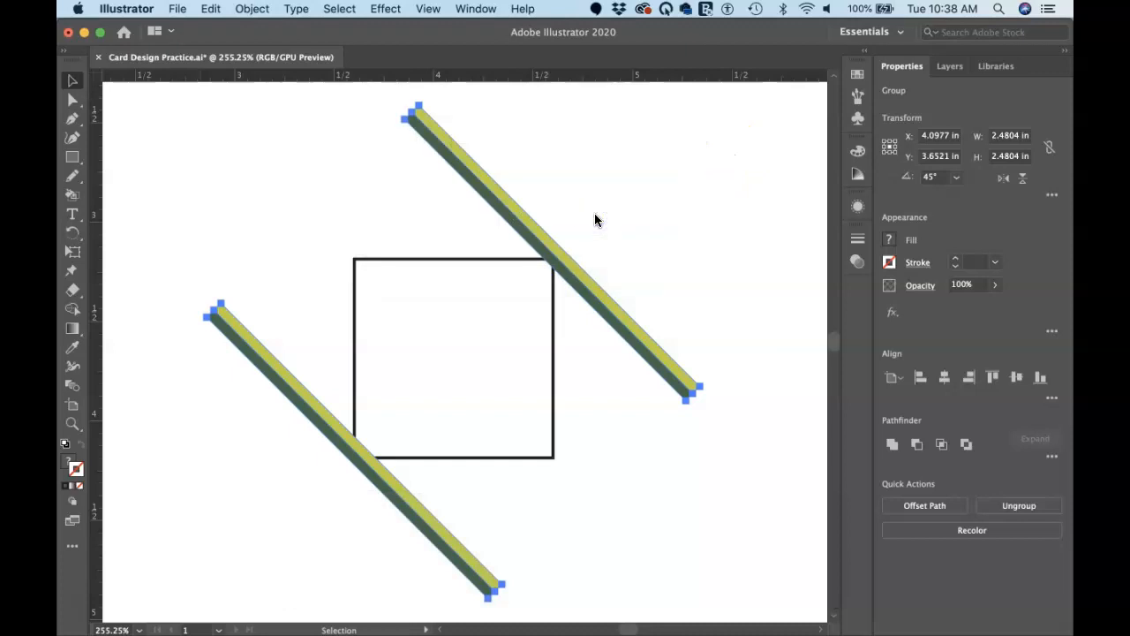
Try blending the two diagonal bars across the square with the 10-step setting, and undo the blend
key("a")
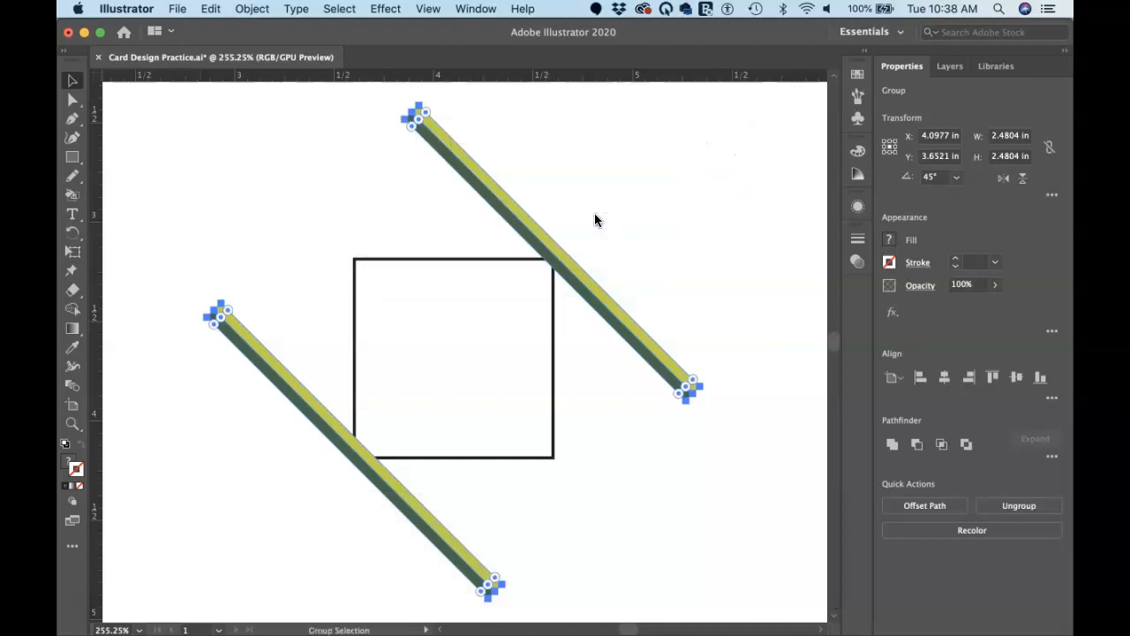
key("alt+super+b")
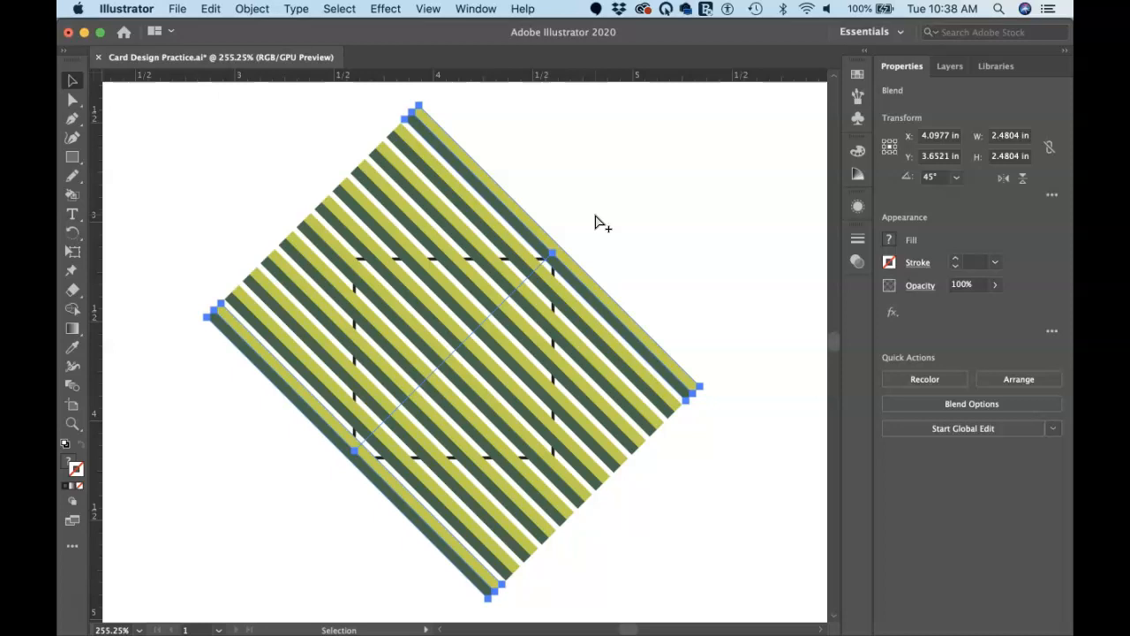
key("super+z")
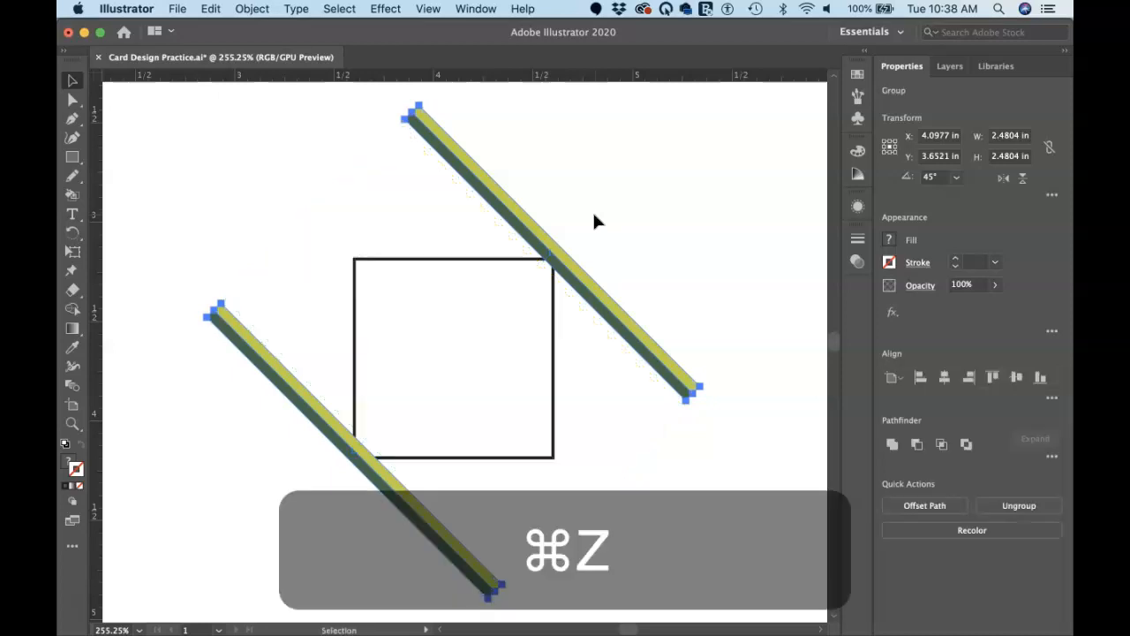
Set the blend options to Specified Steps with 13 steps, and blend the two diagonal bars across the square
left_click(213, 9)
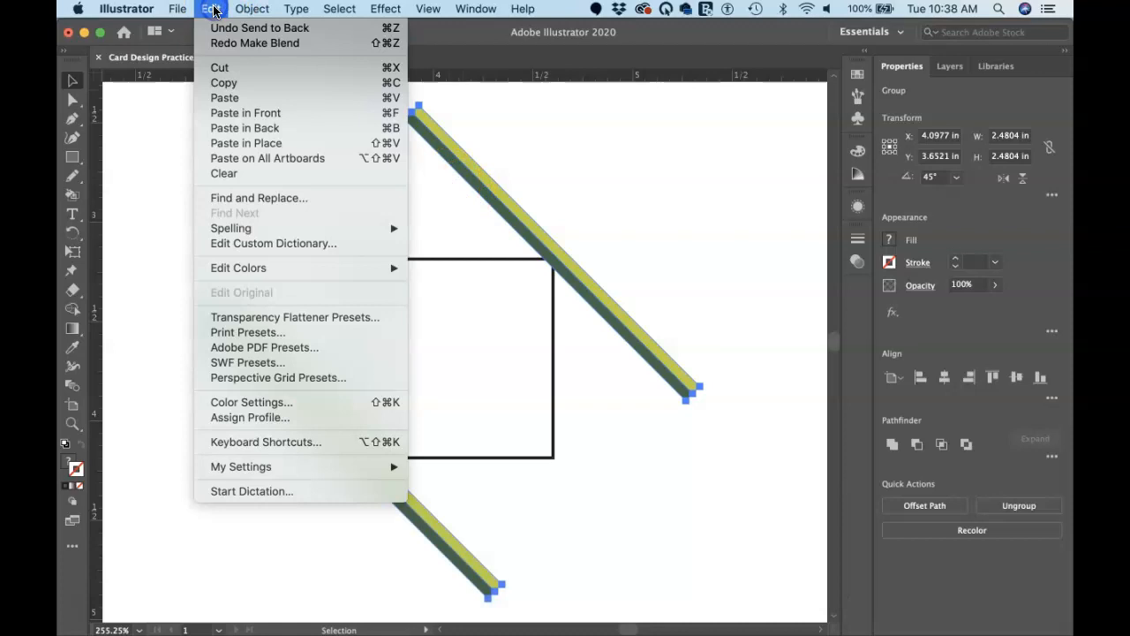
mouse_move(251, 9)
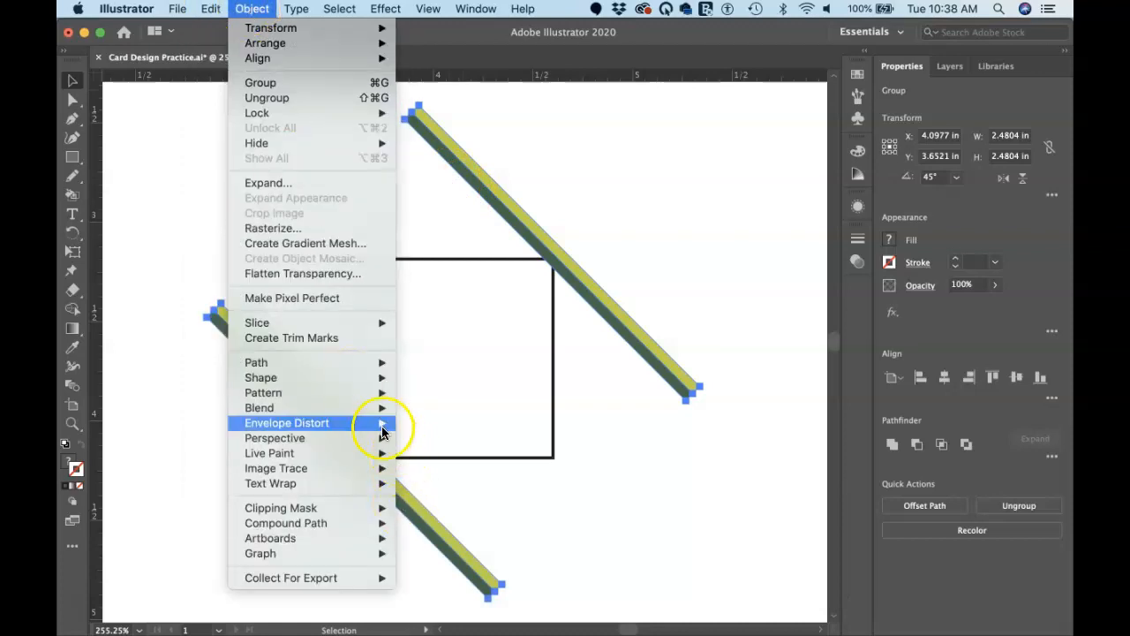
mouse_move(384, 407)
left_click(438, 446)
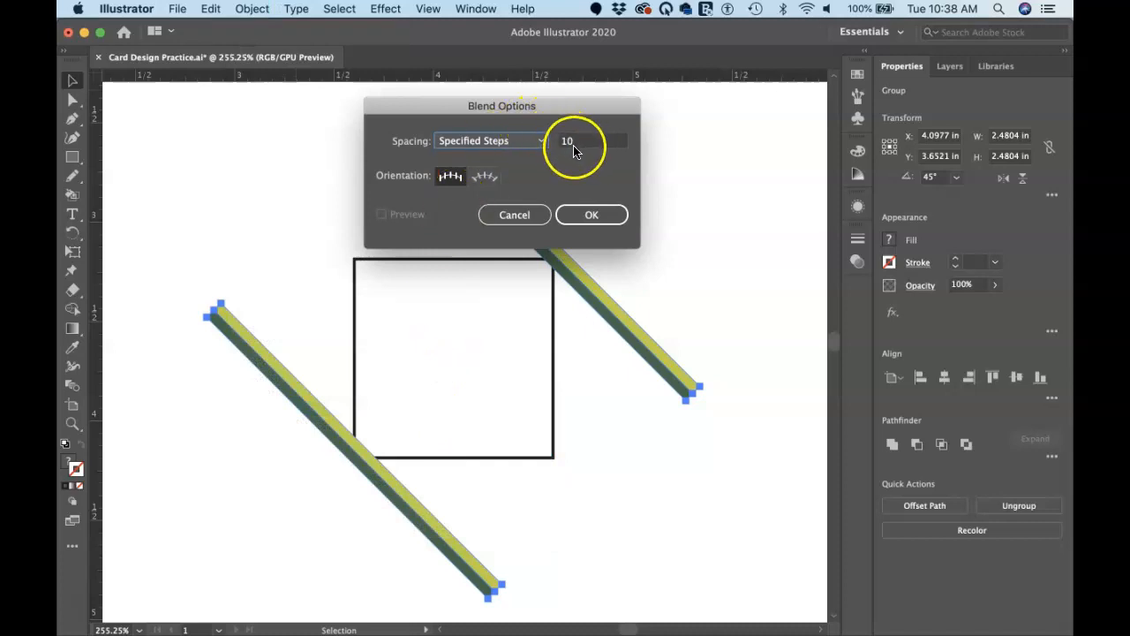
double_click(575, 144)
type("11")
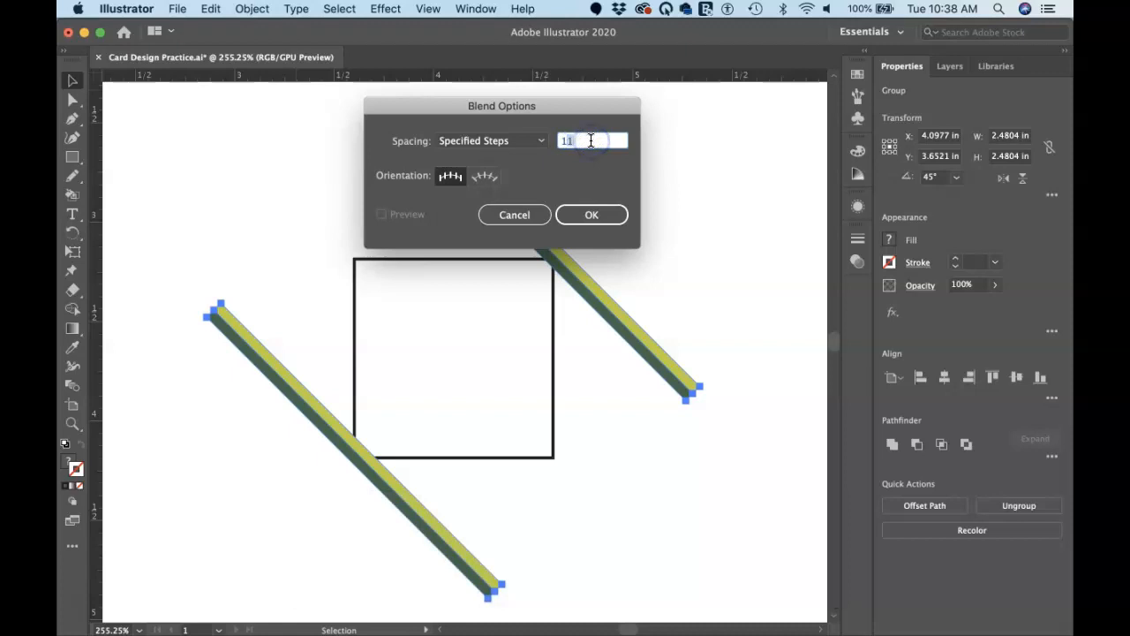
type("2")
left_click(572, 142)
left_click_drag(567, 141, 612, 139)
type("3")
left_click(591, 216)
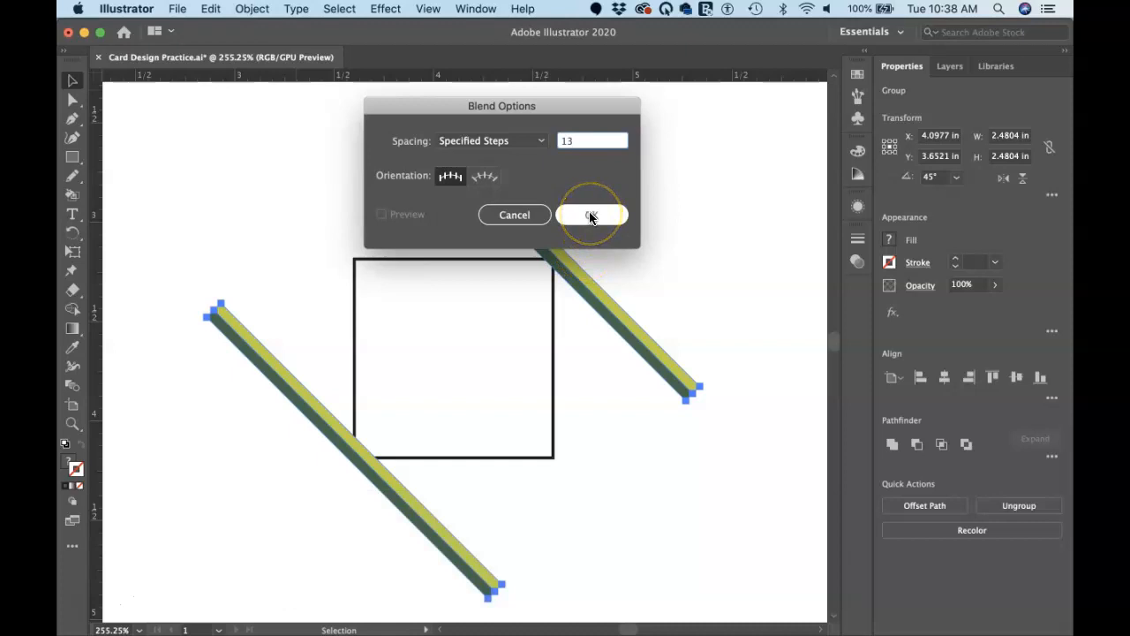
left_click(589, 217)
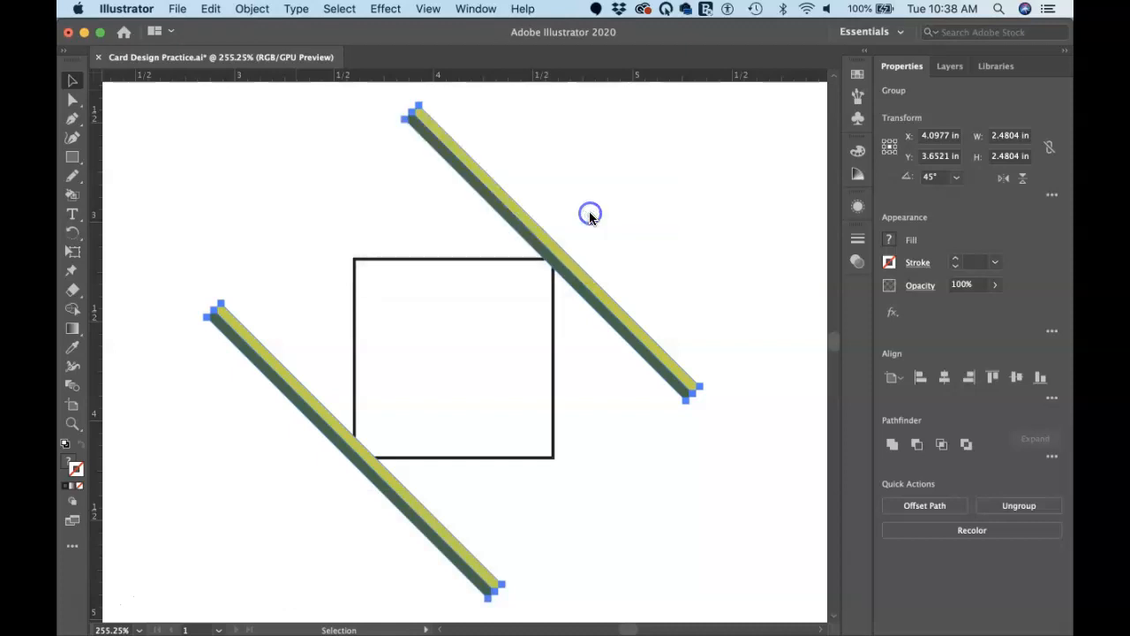
key("alt+super+b")
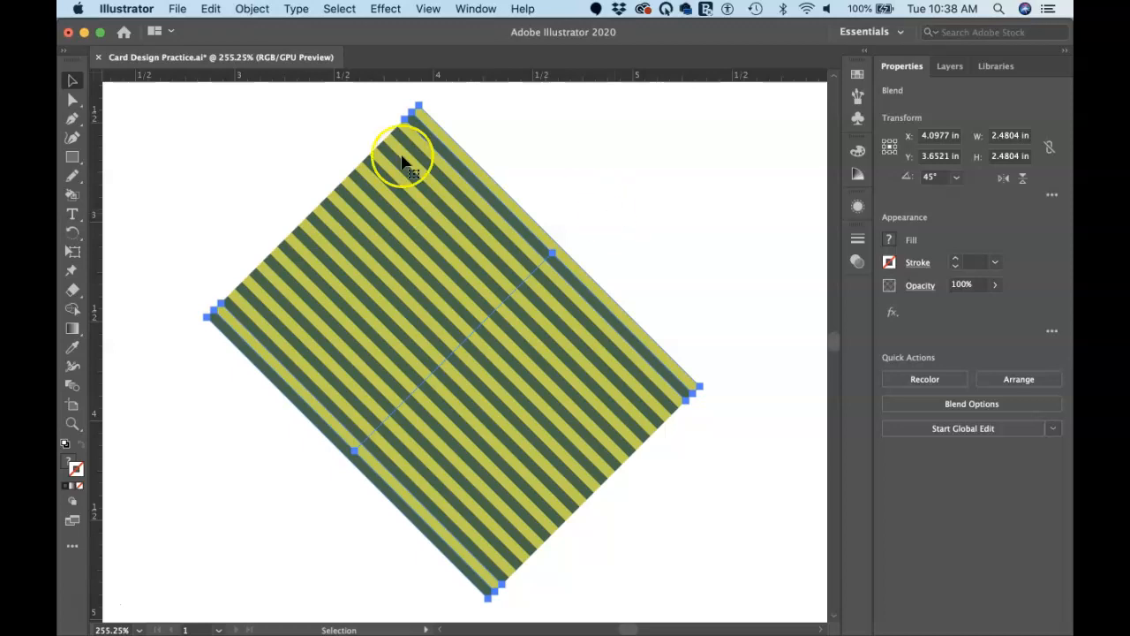
Make a new pattern from the blended diagonal stripes, and accept the notice about the added swatch
left_click(251, 10)
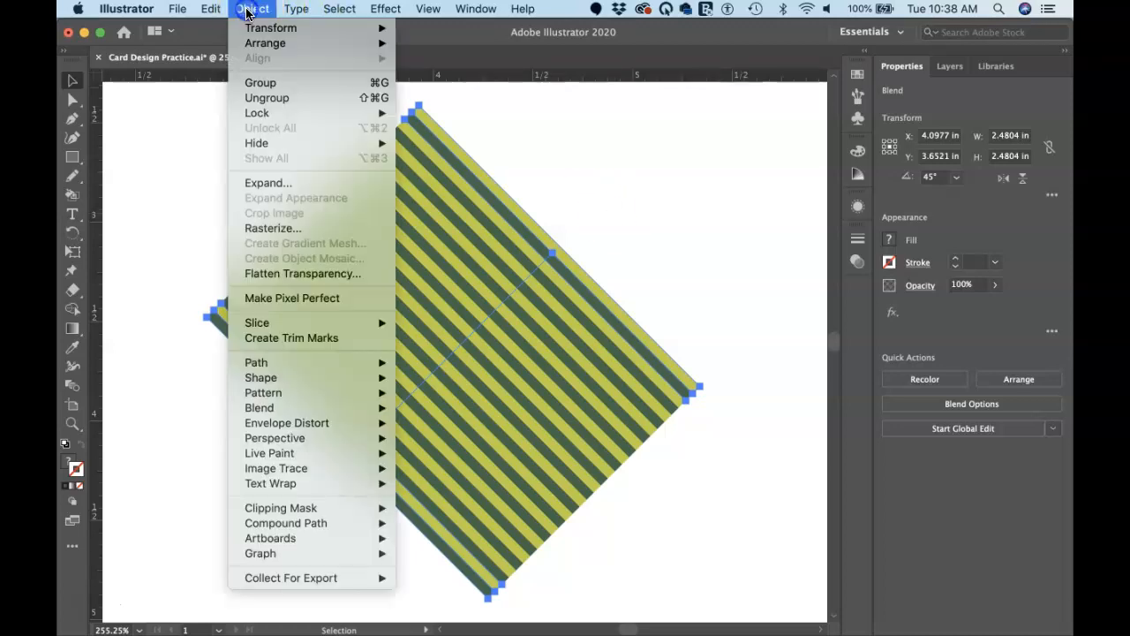
mouse_move(299, 363)
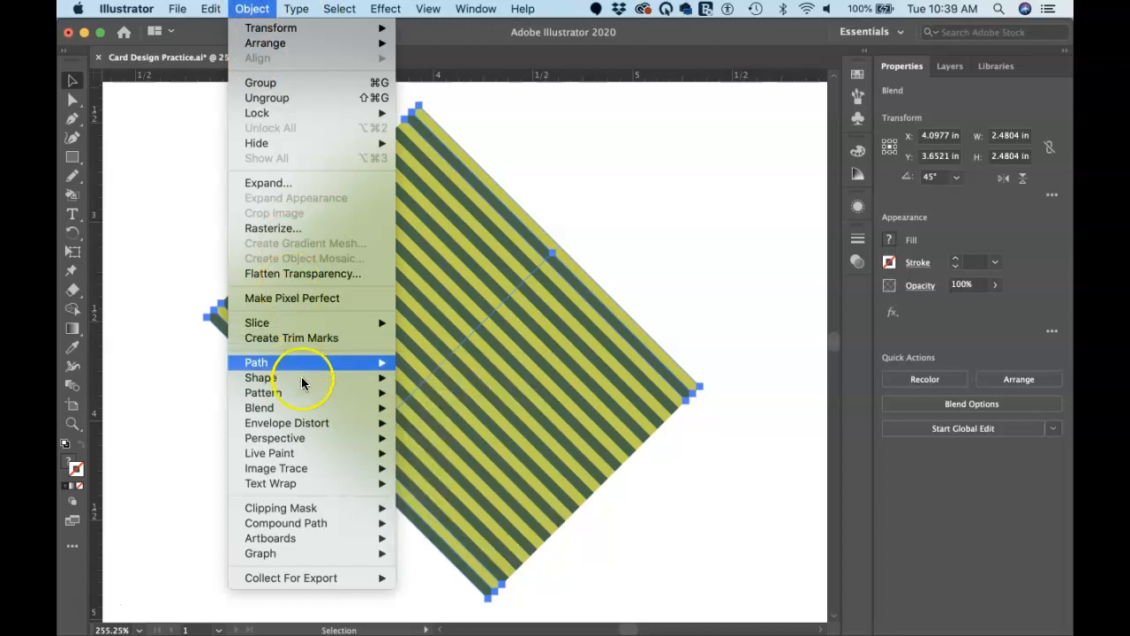
mouse_move(308, 392)
left_click(427, 396)
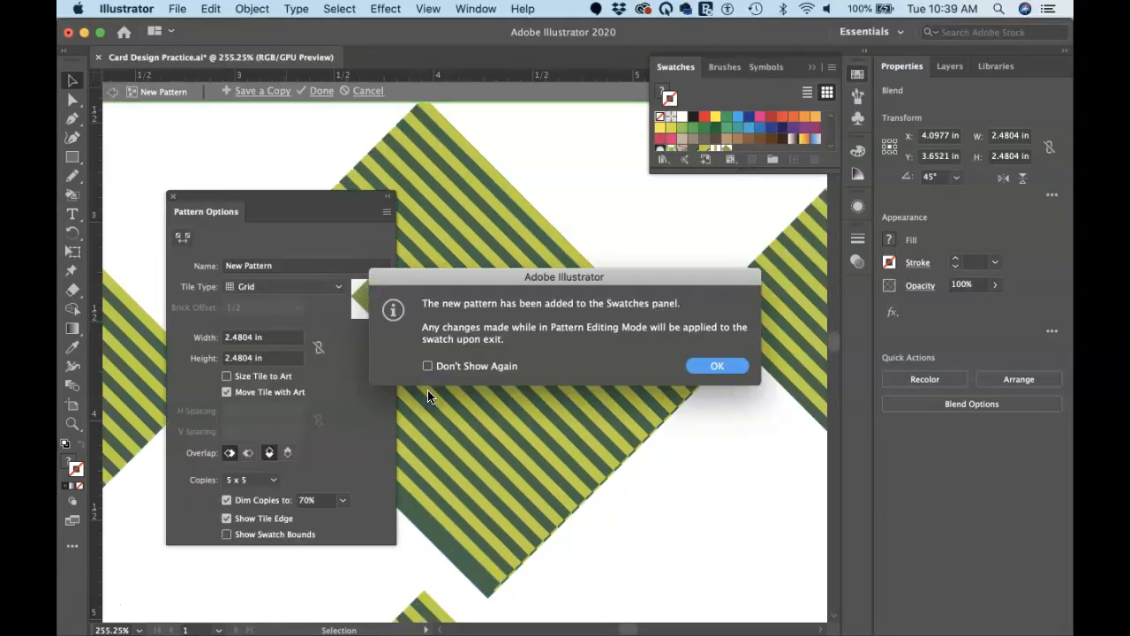
left_click(715, 365)
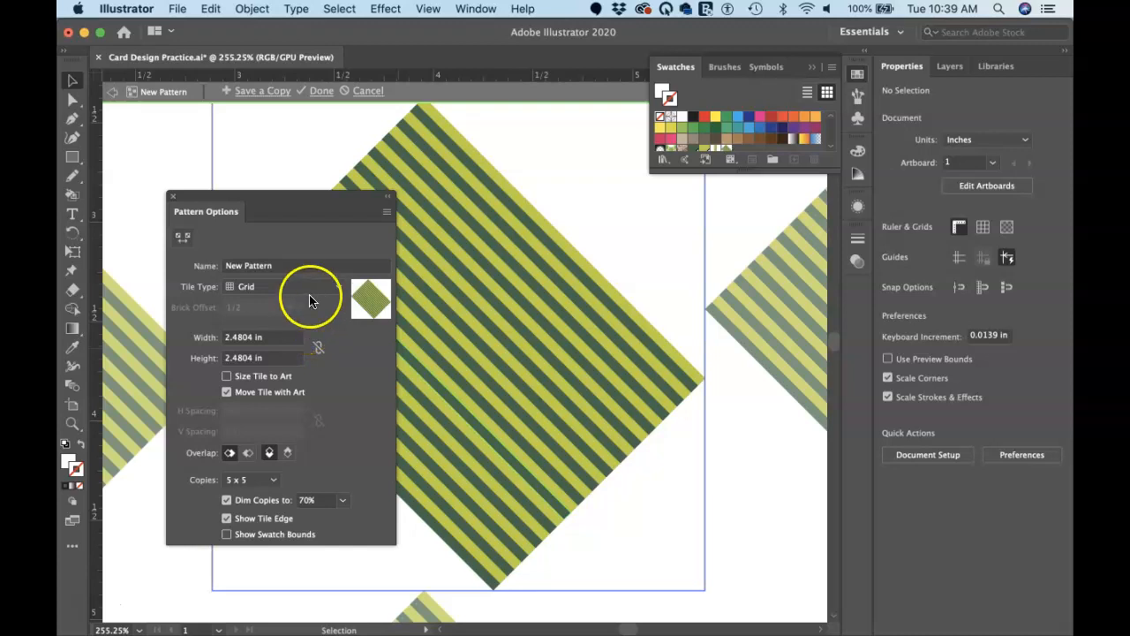
Try the Brick by Row tile type with brick offsets of 2/3 and 1/5, and return the tile type to Grid
left_click(339, 288)
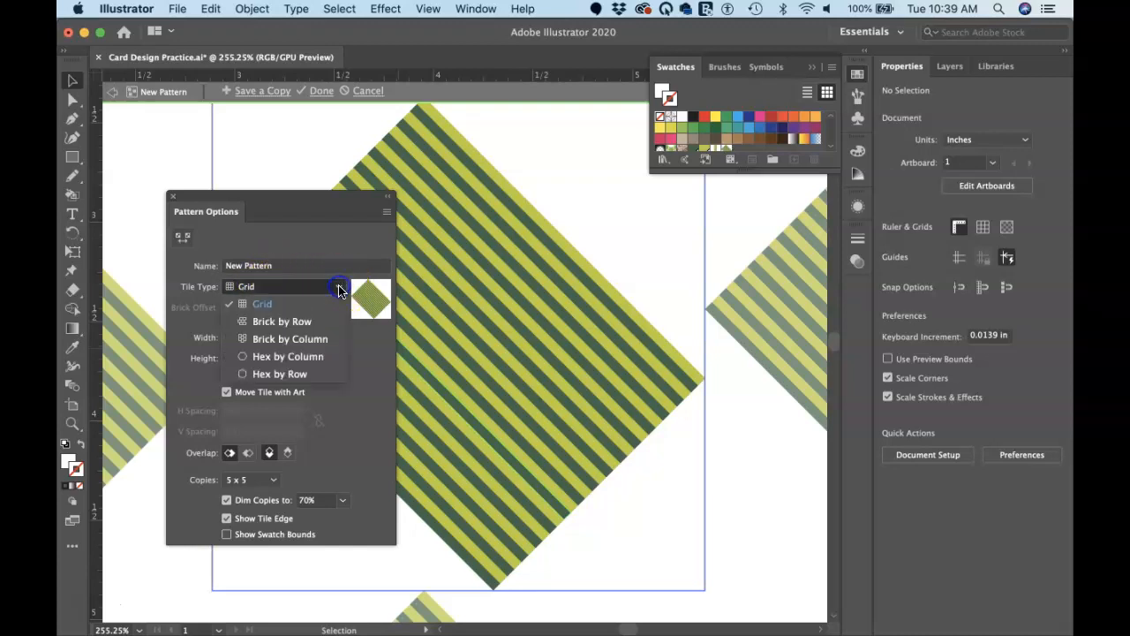
left_click(296, 321)
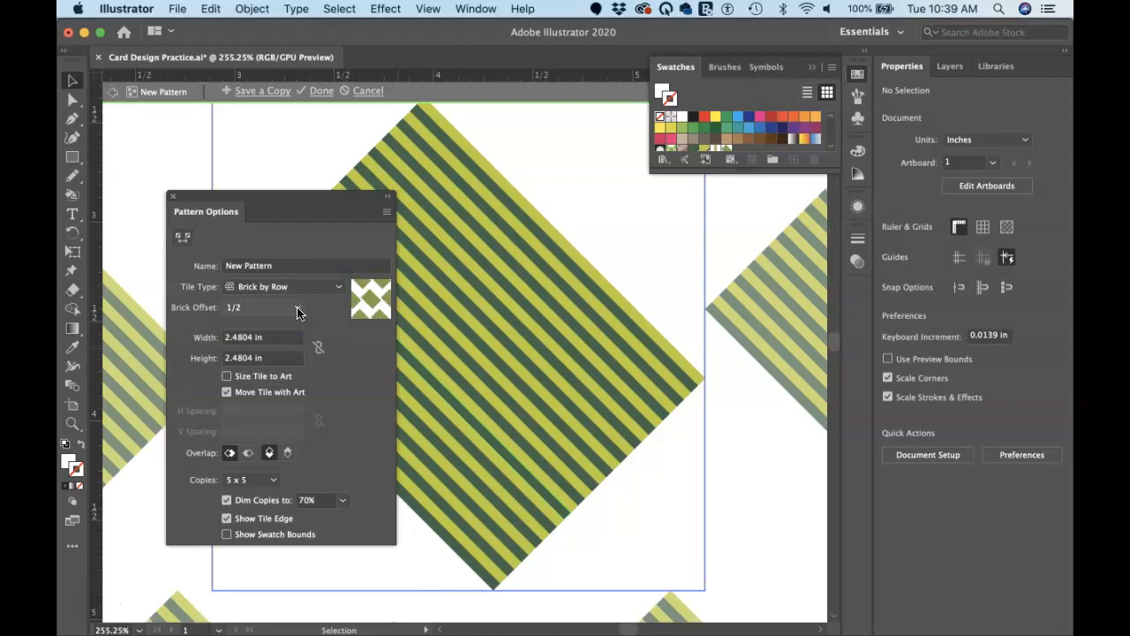
left_click(296, 312)
left_click(263, 379)
left_click(299, 309)
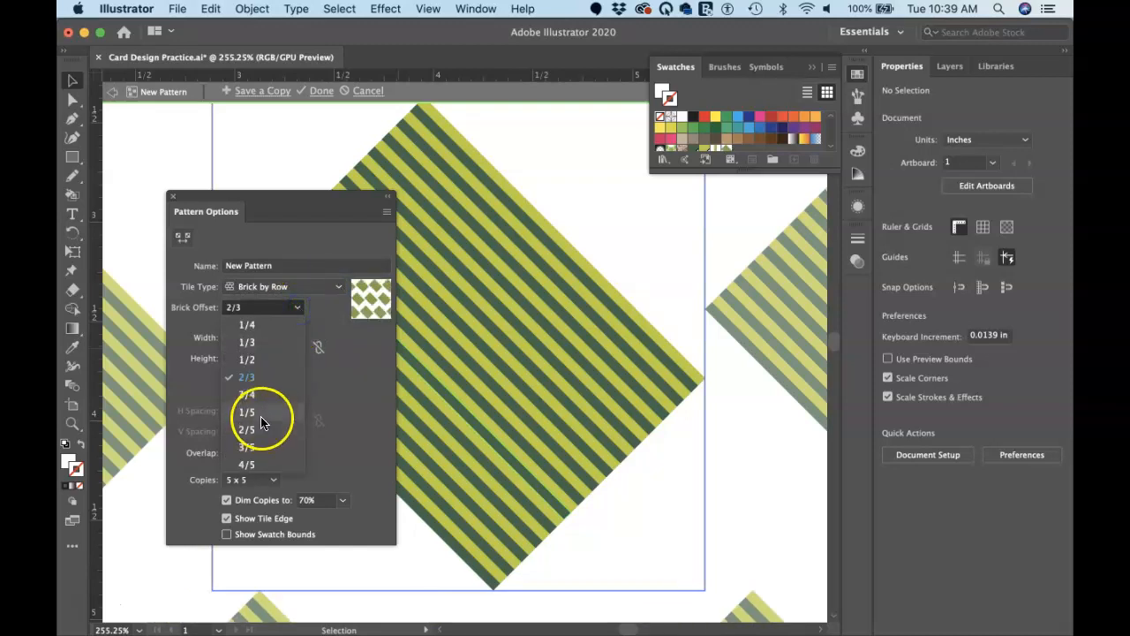
left_click(258, 414)
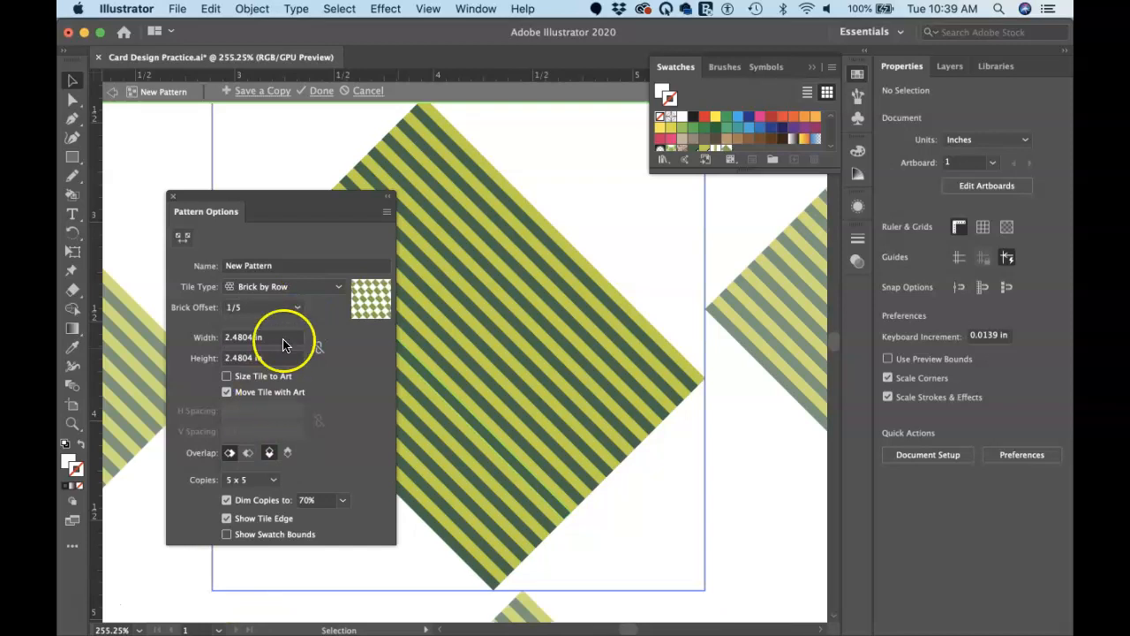
left_click(294, 288)
left_click(293, 308)
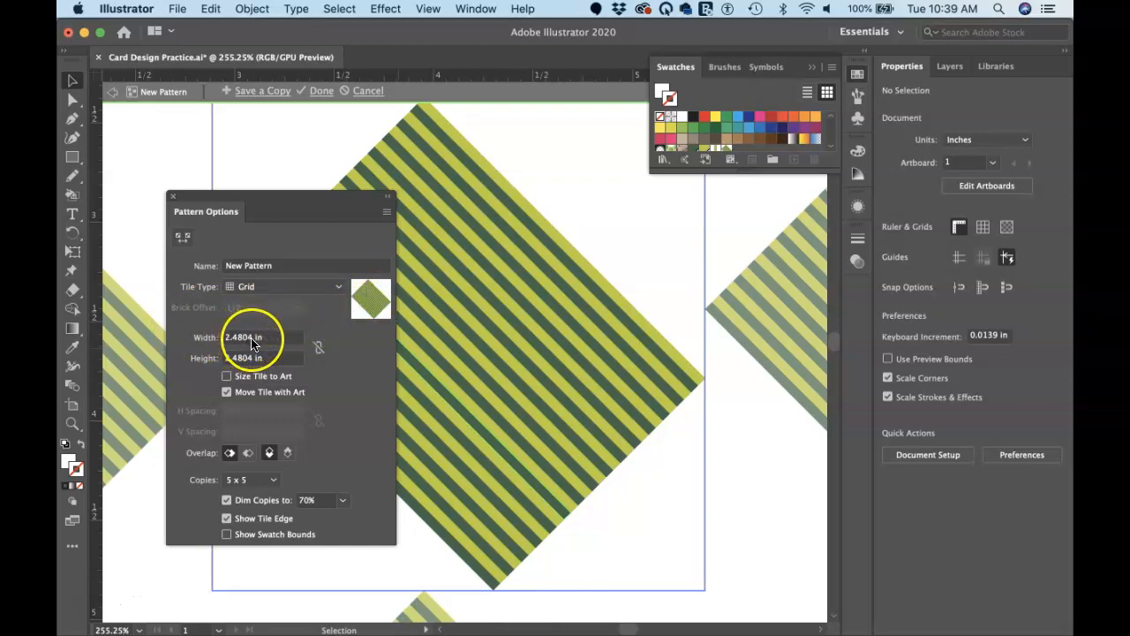
Set the pattern tile's width and height to 1 in each
left_click_drag(250, 342, 220, 339)
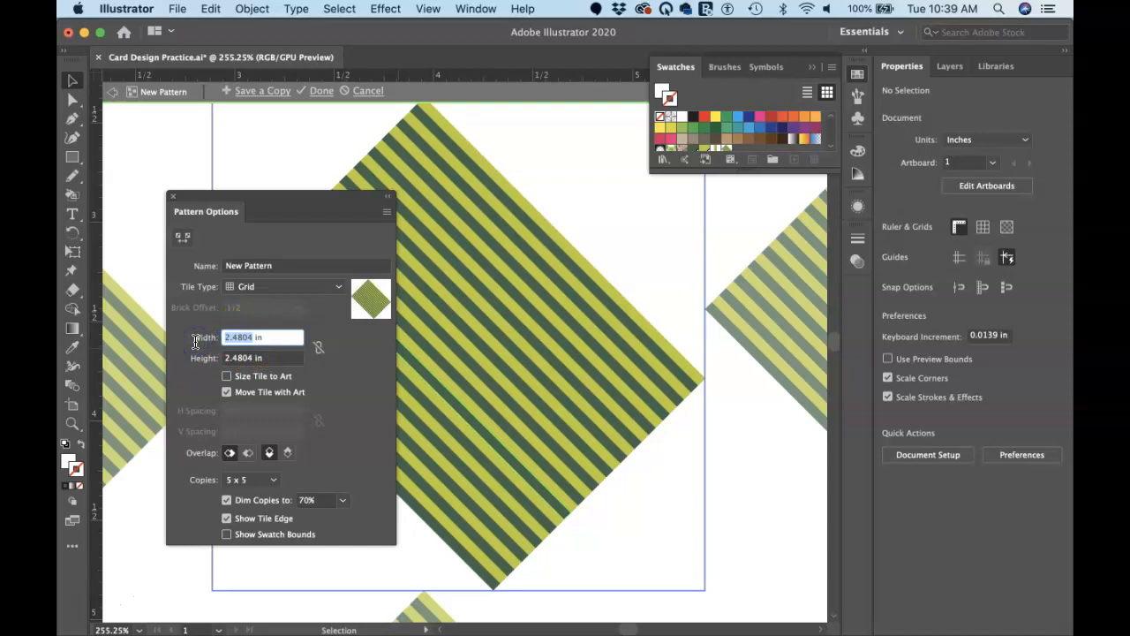
type("1")
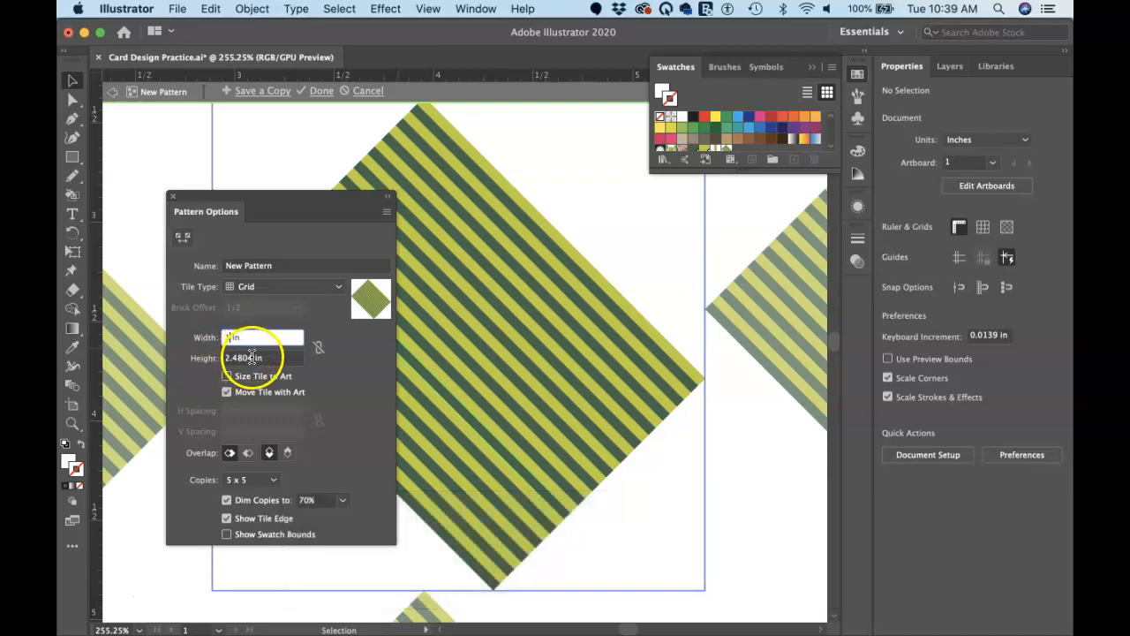
double_click(253, 359)
type("1")
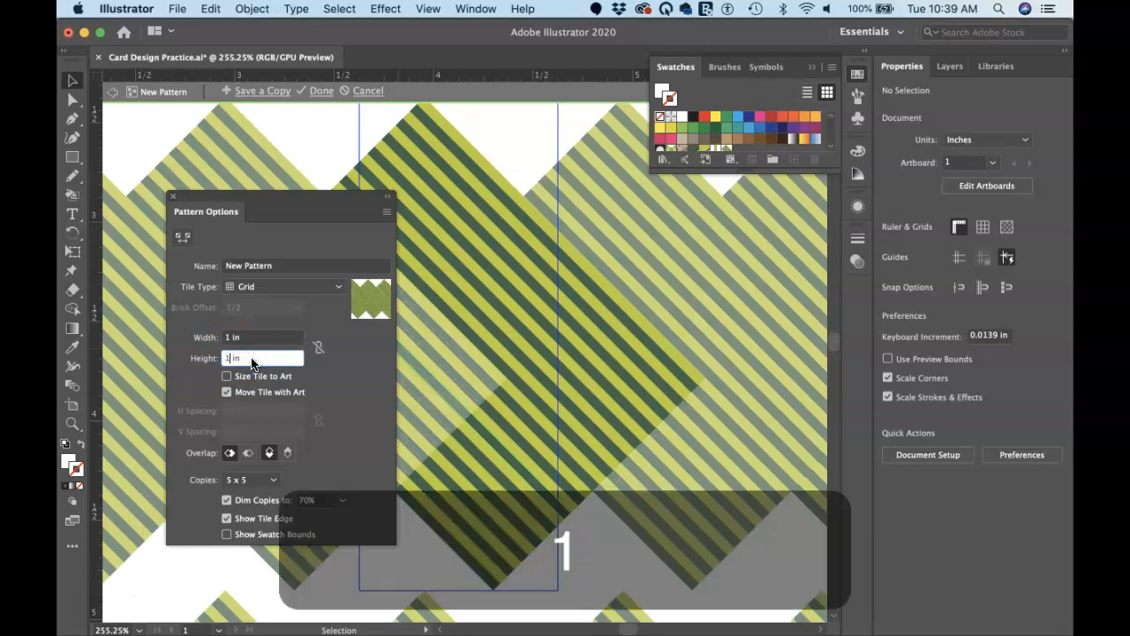
left_click(256, 341)
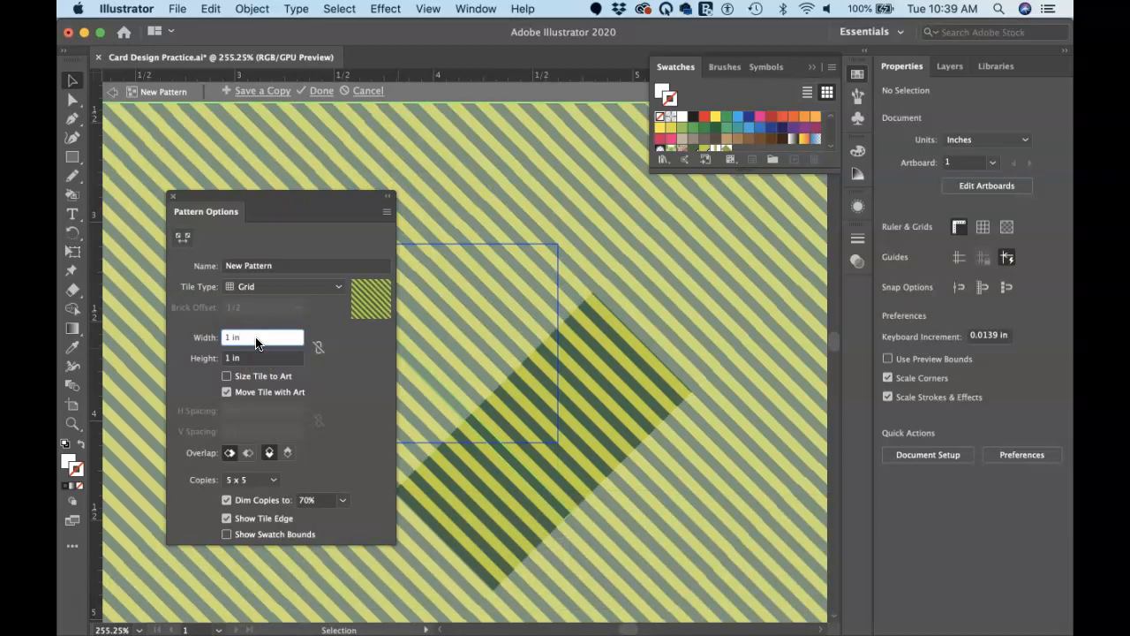
Set the pattern copies to 1 x 1 after comparing with 9 x 9, and finish editing the pattern
left_click(273, 481)
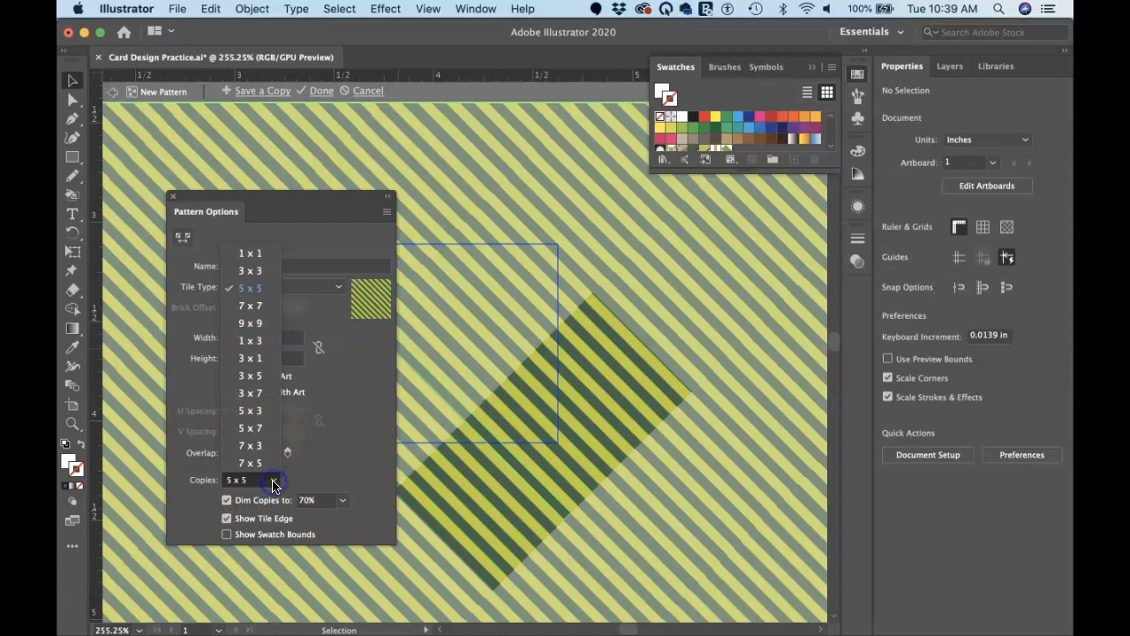
left_click(259, 254)
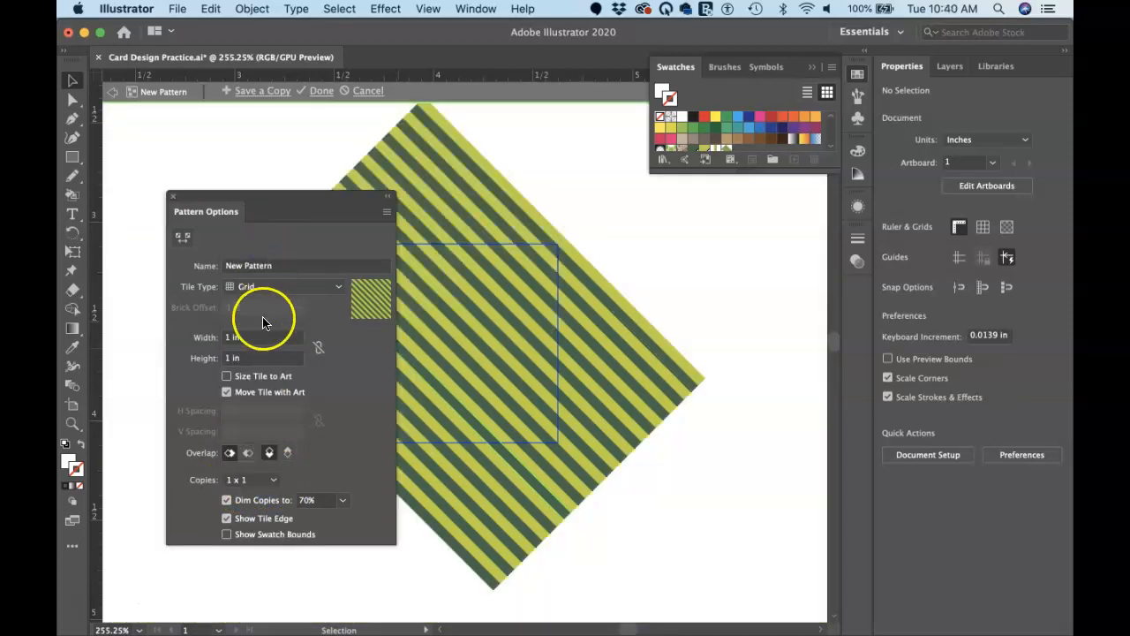
left_click(273, 482)
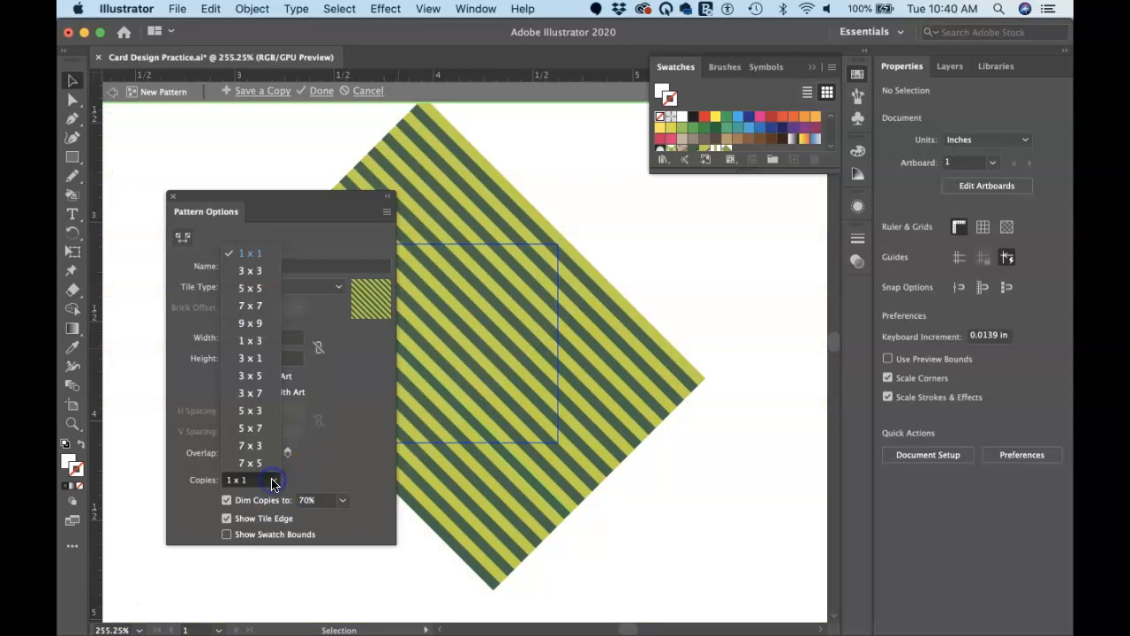
left_click(262, 323)
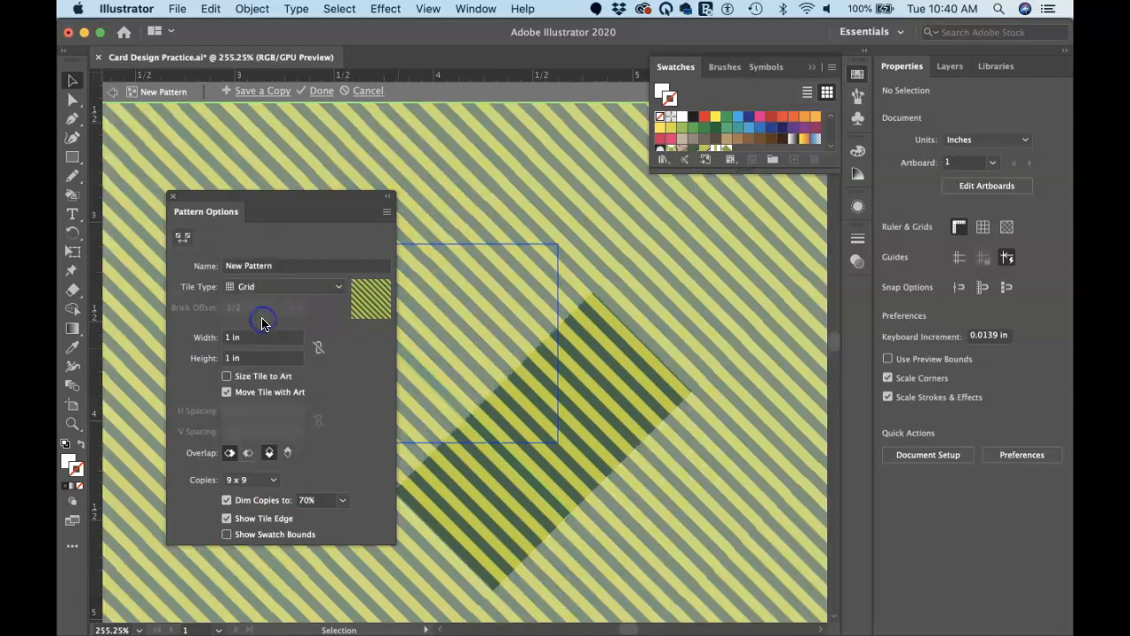
left_click(270, 479)
left_click(257, 253)
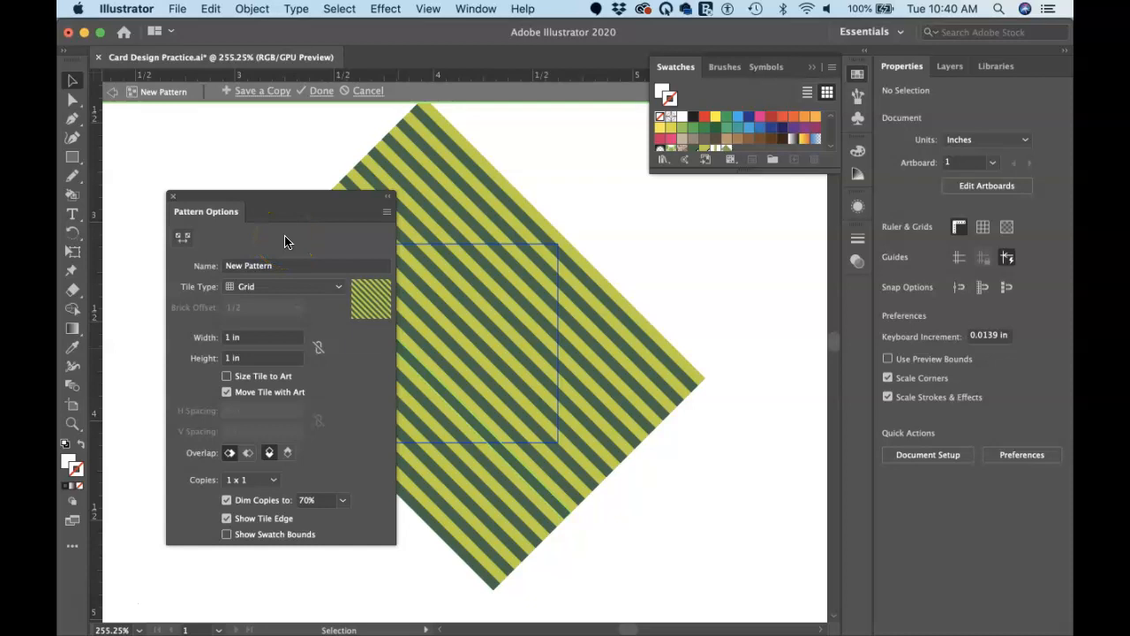
left_click(321, 92)
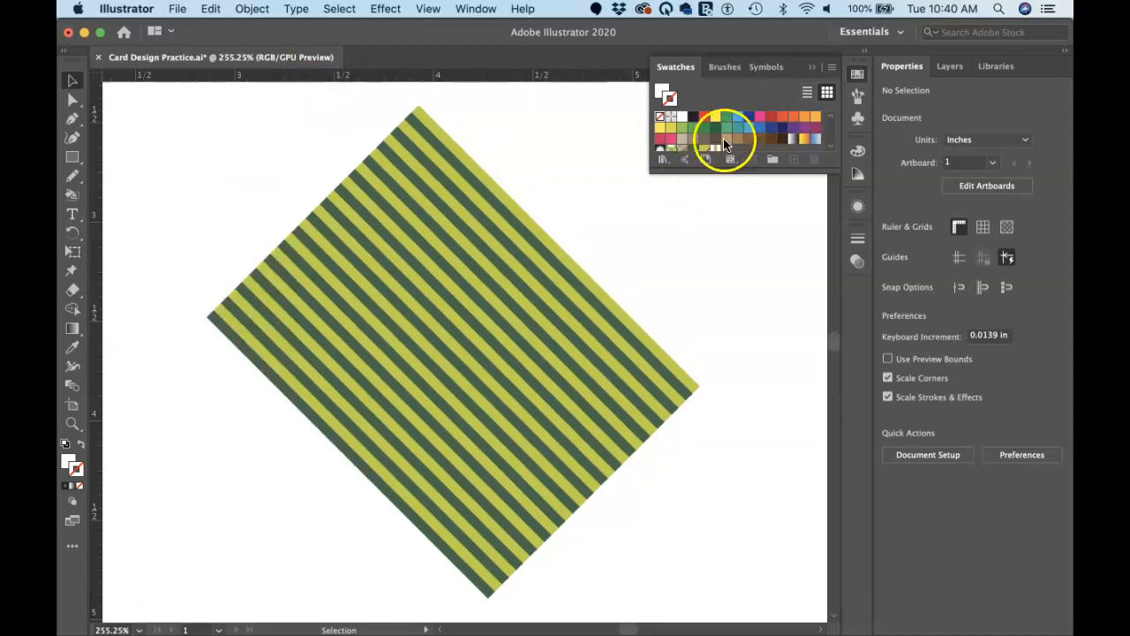
Reveal all the swatches, and select the pink hair-and-beard outline on the profile portrait
left_click_drag(756, 175, 758, 210)
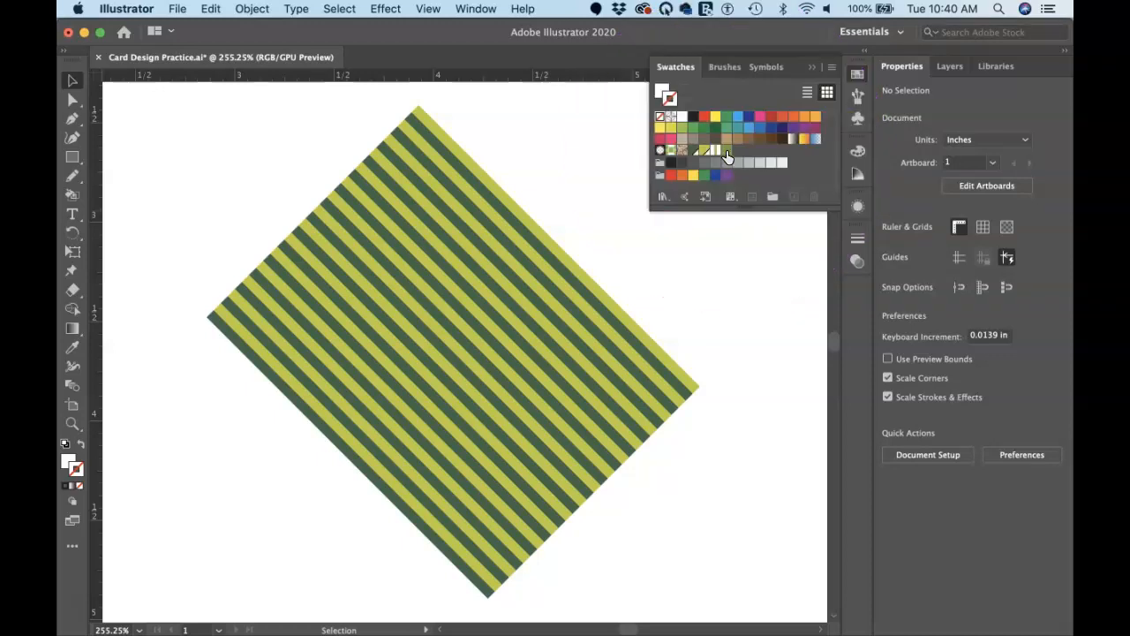
scroll(636, 229, "right", 10)
scroll(637, 232, "right", 10)
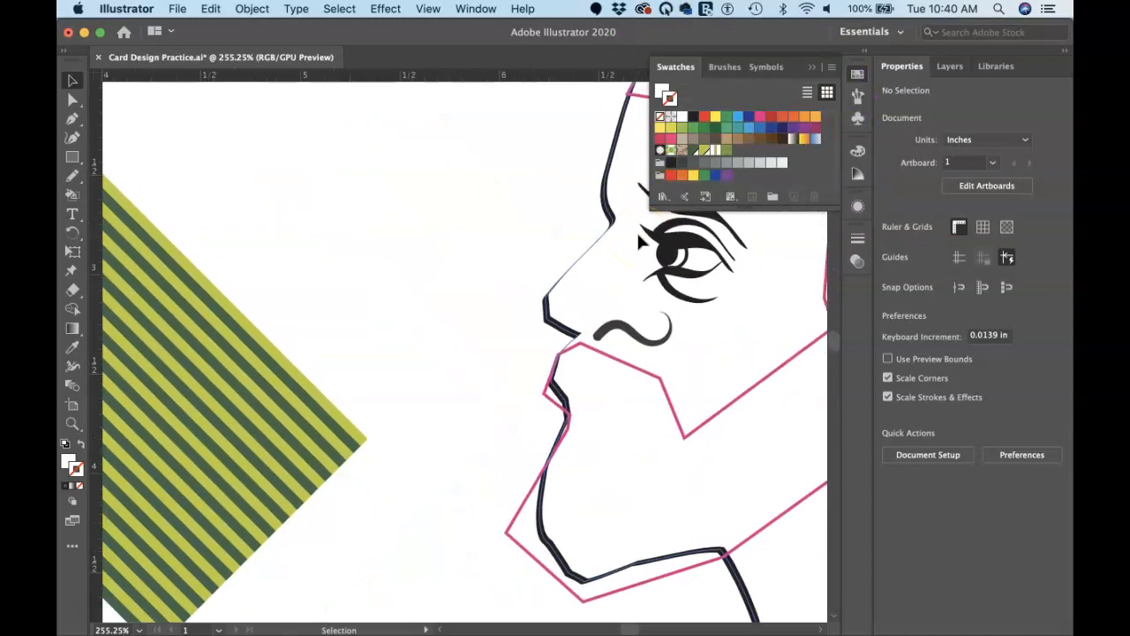
scroll(633, 252, "down", 2)
scroll(633, 258, "down", 2)
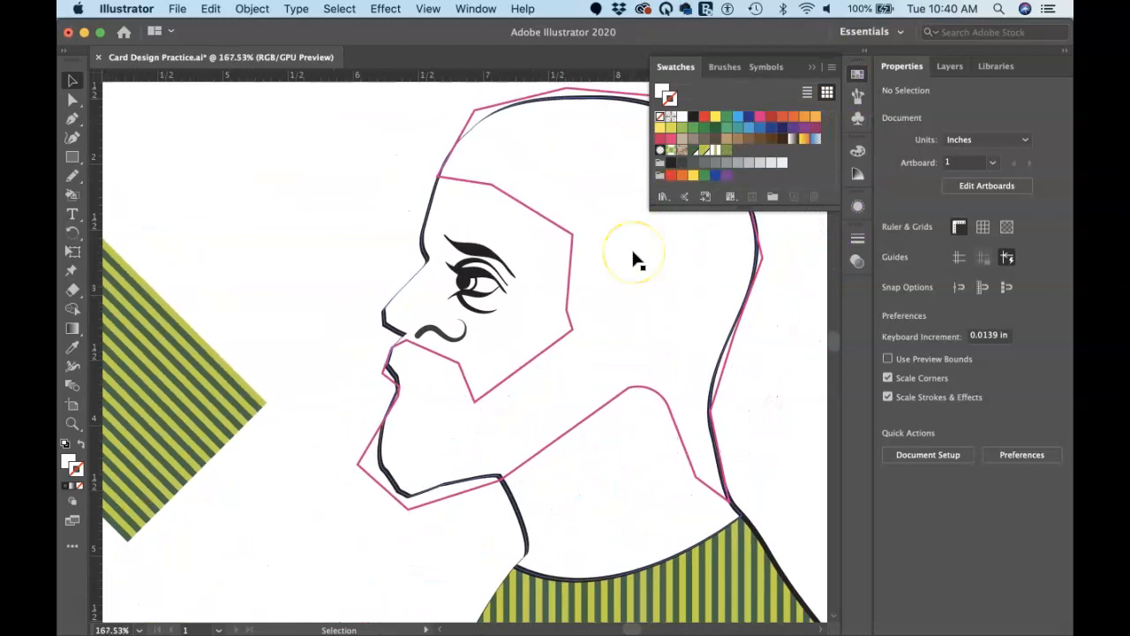
scroll(638, 257, "down", 2)
scroll(639, 258, "up", 4)
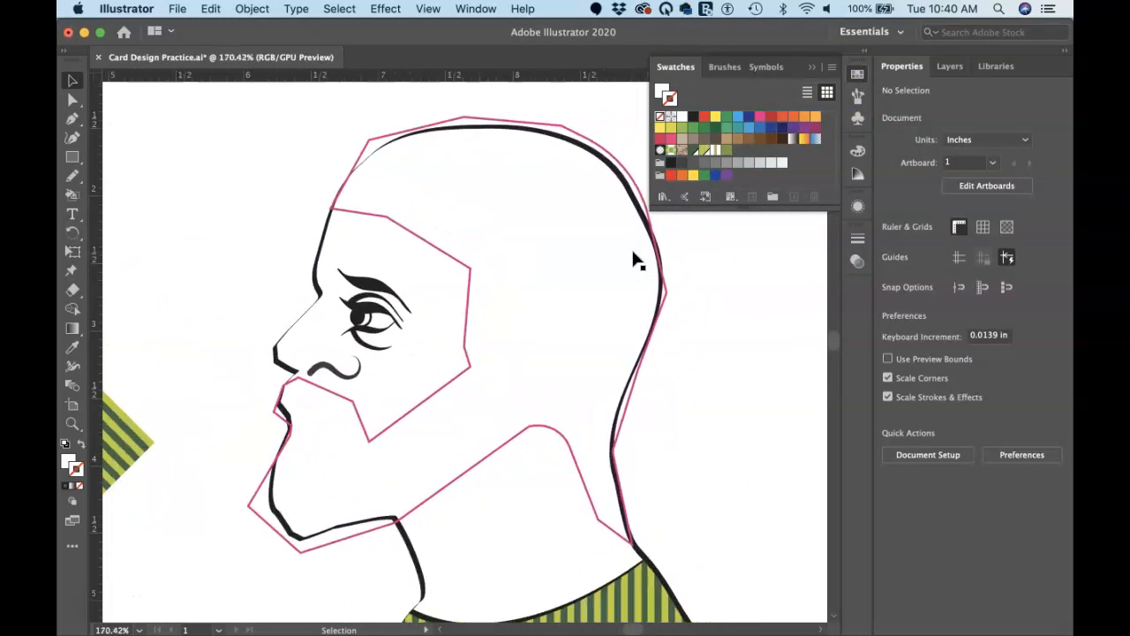
left_click(518, 445)
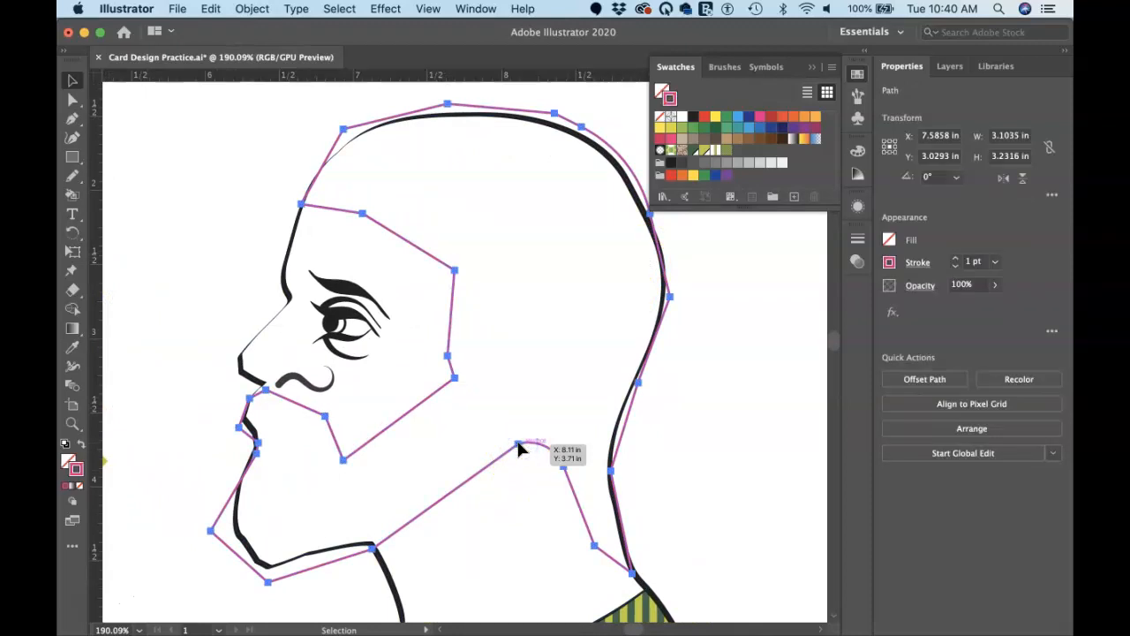
left_click_drag(518, 448, 520, 447)
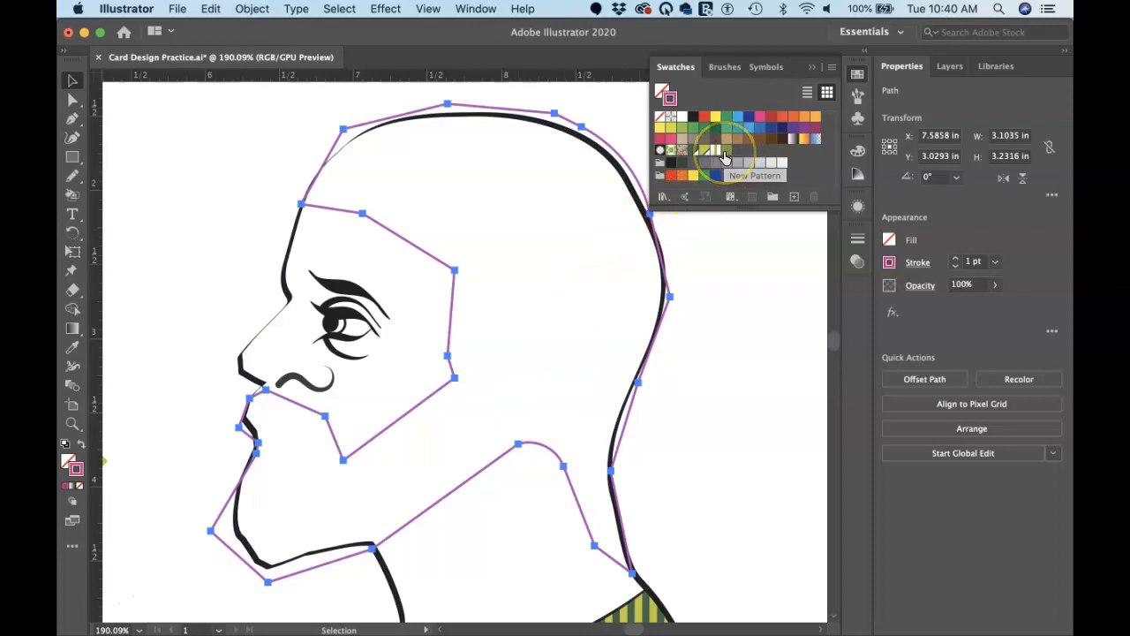
Undo the pattern applied to the outline's stroke, fill the hair-and-beard shape with the new diagonal stripe pattern instead, and deselect it
key("super+z")
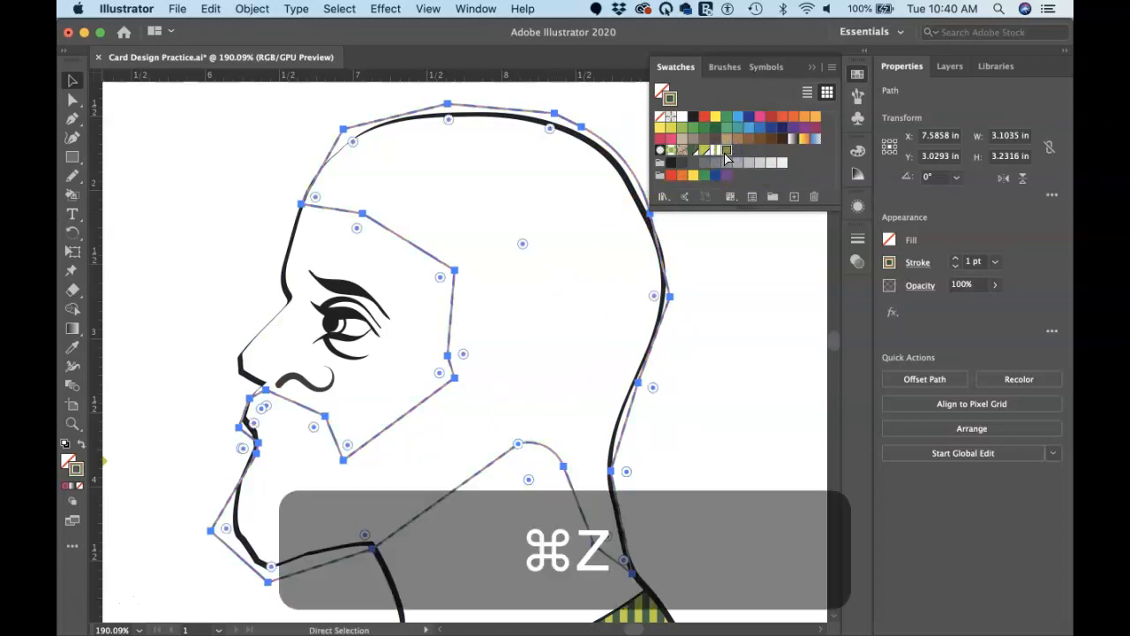
left_click(716, 159)
key("x")
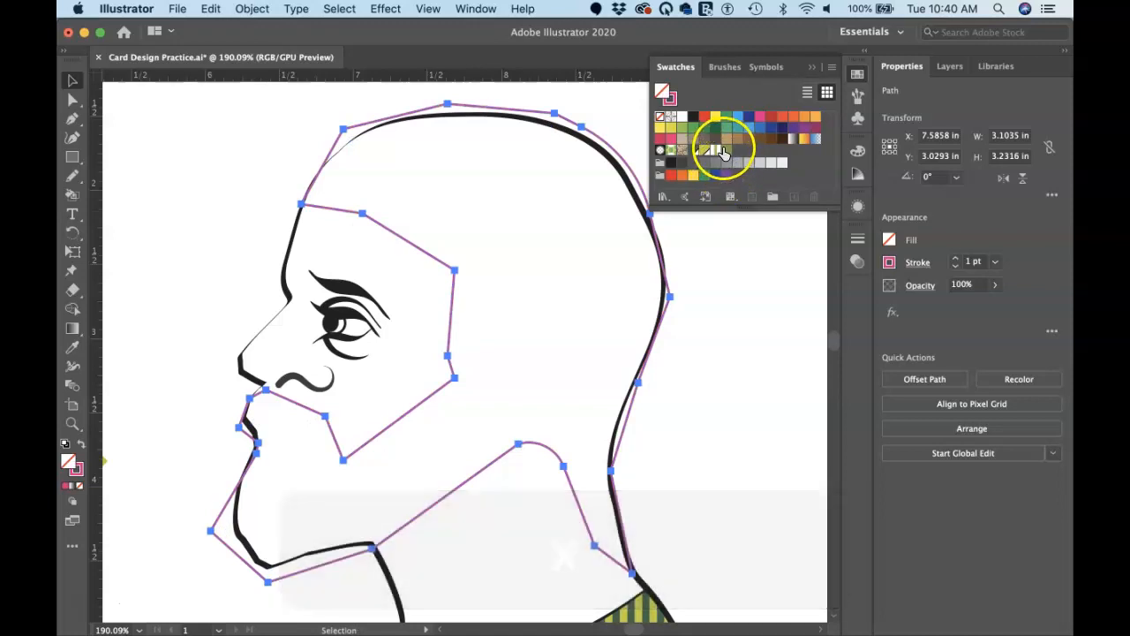
left_click(726, 154)
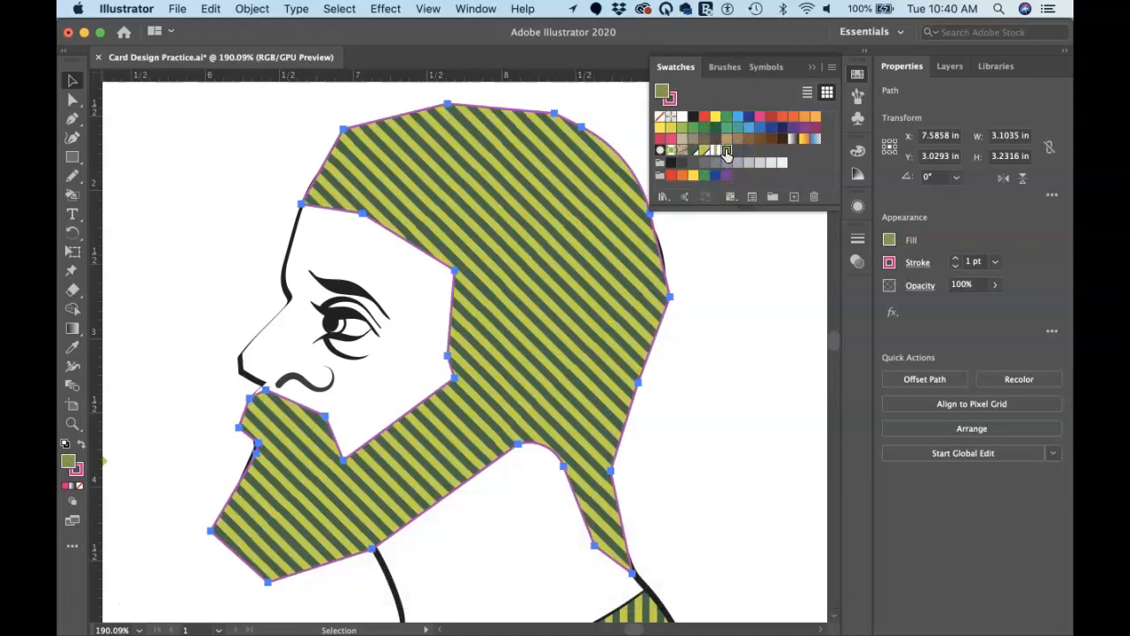
left_click(709, 283)
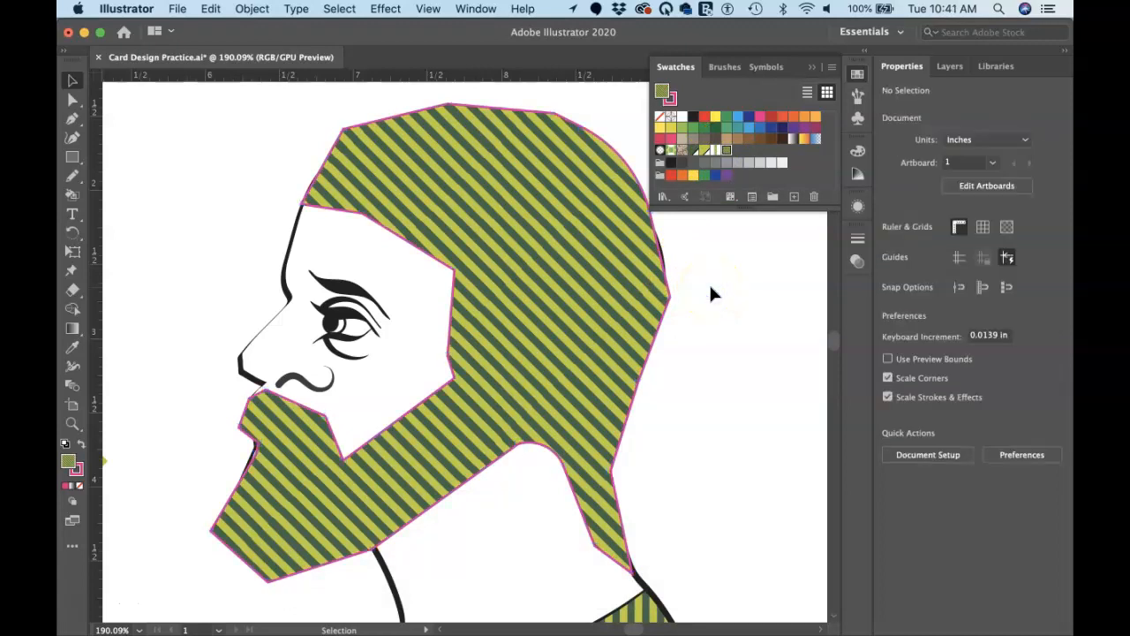
scroll(441, 443, "down", 5)
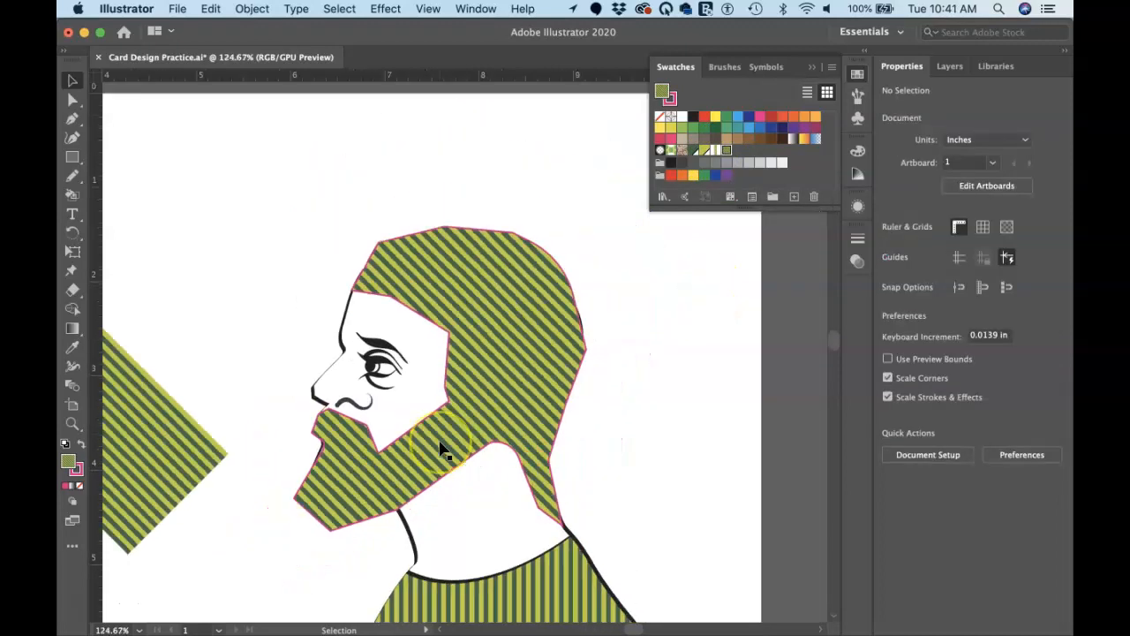
scroll(440, 443, "down", 2)
scroll(441, 449, "down", 2)
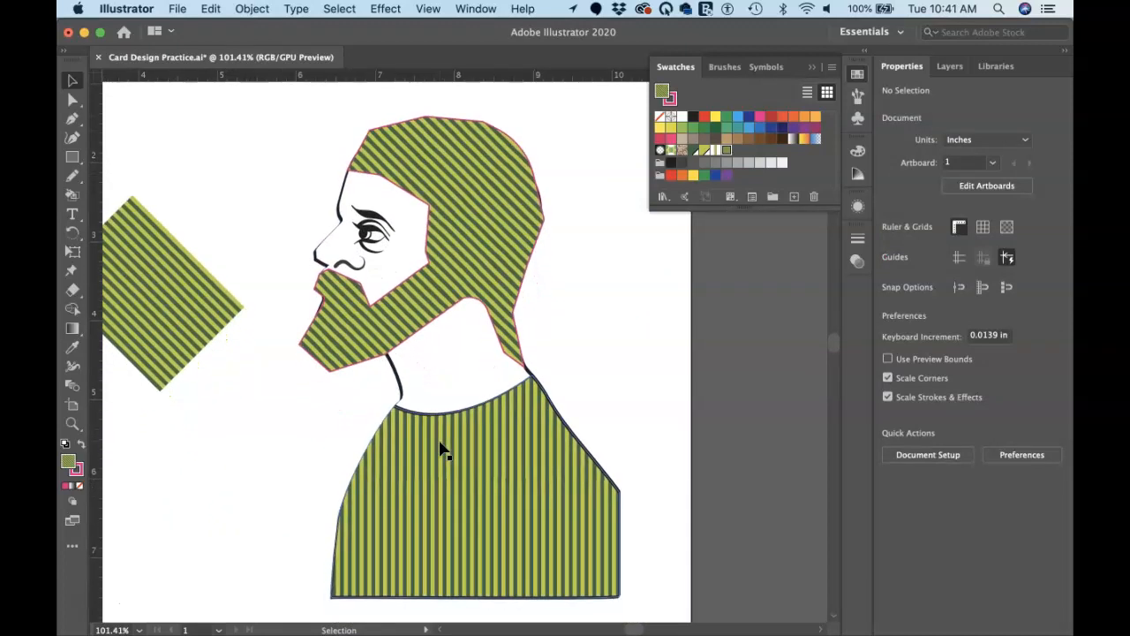